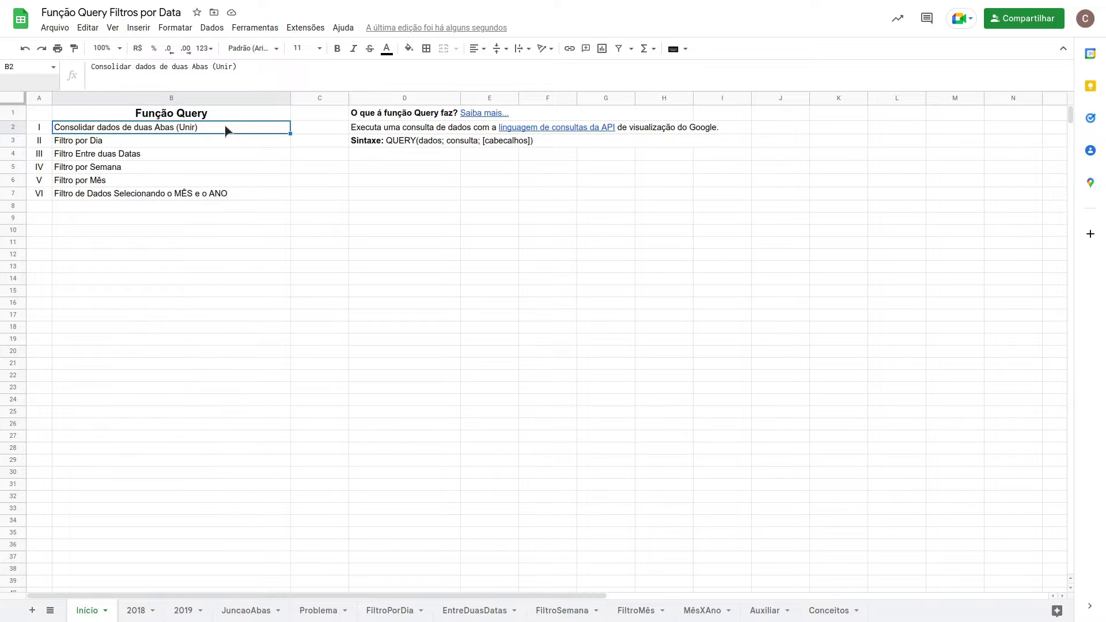
# Review the list of Query topics on the Início sheet, from consolidating two sheets to filtering by month and year
pyautogui.click(198, 140)
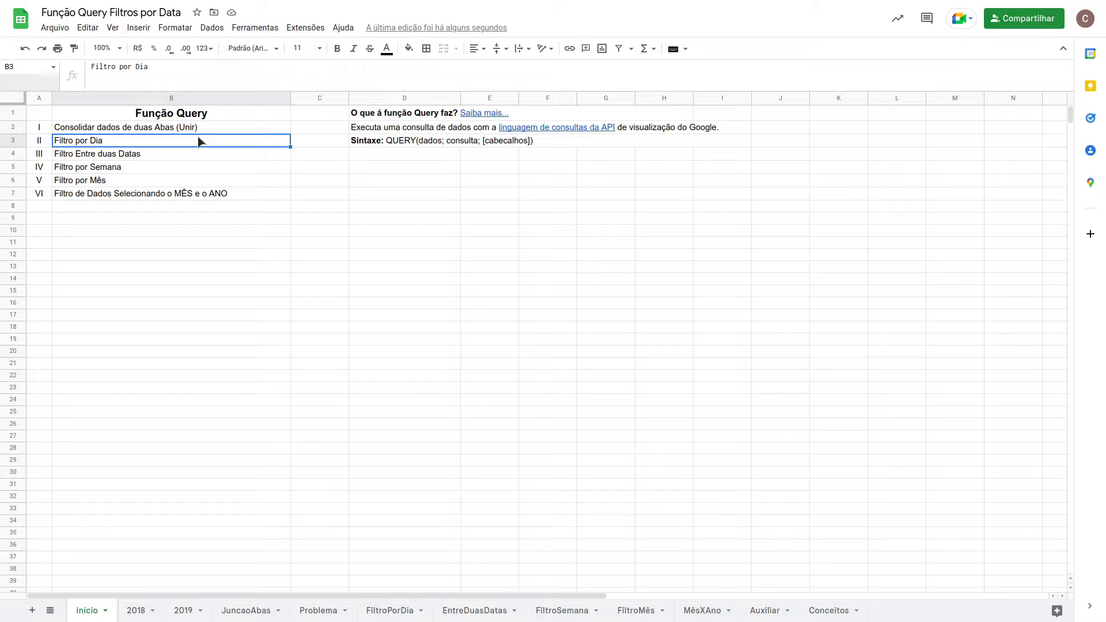
pyautogui.click(191, 154)
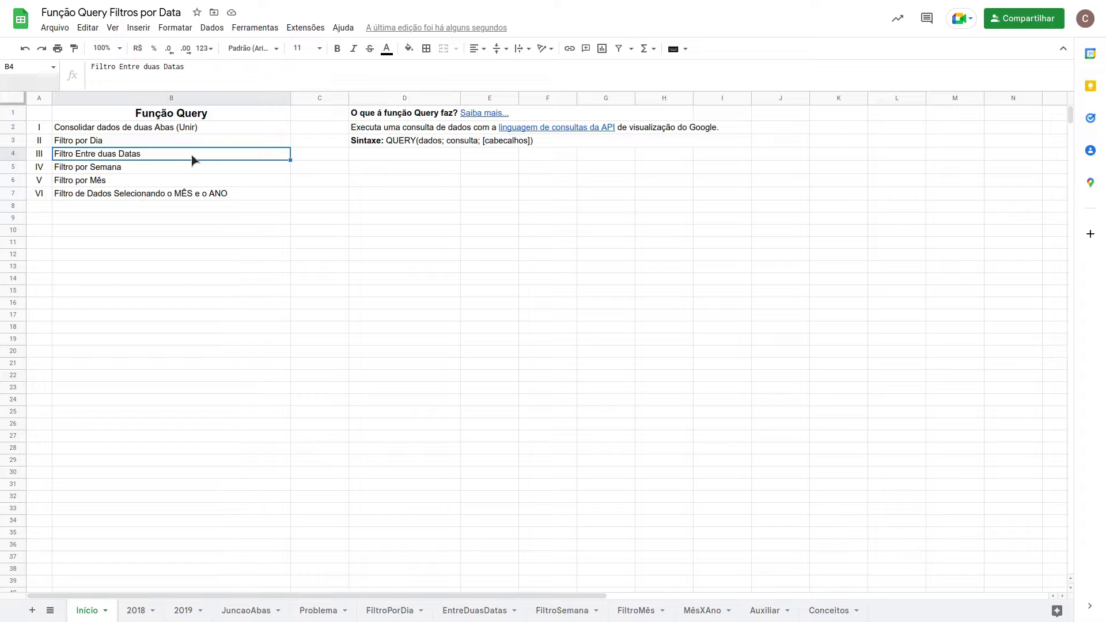
pyautogui.click(155, 169)
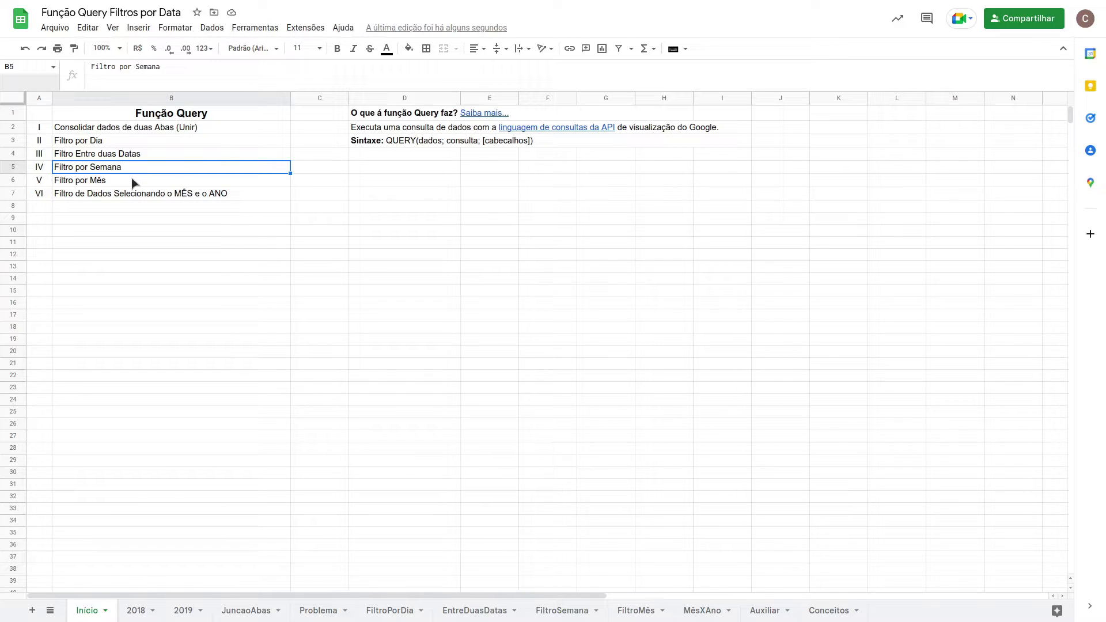
pyautogui.click(132, 179)
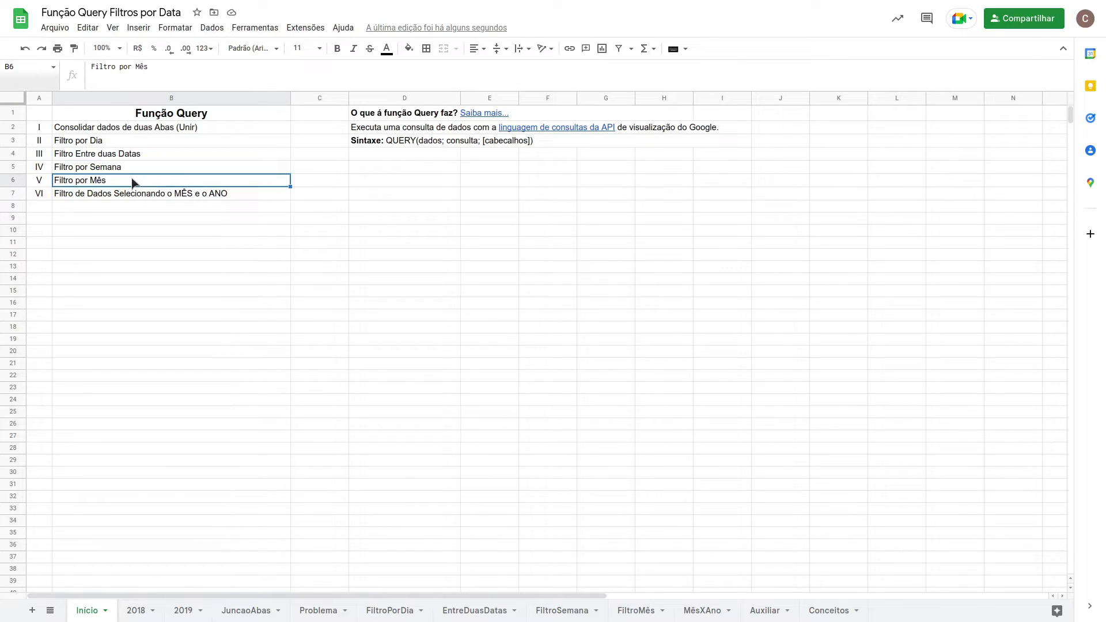
pyautogui.click(160, 196)
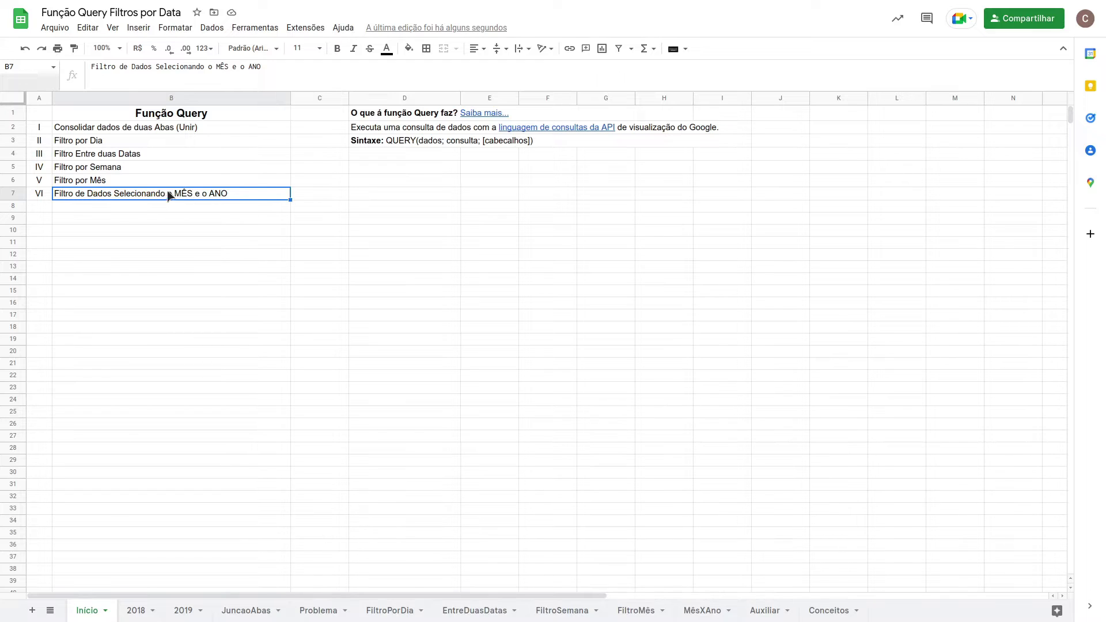
pyautogui.click(218, 113)
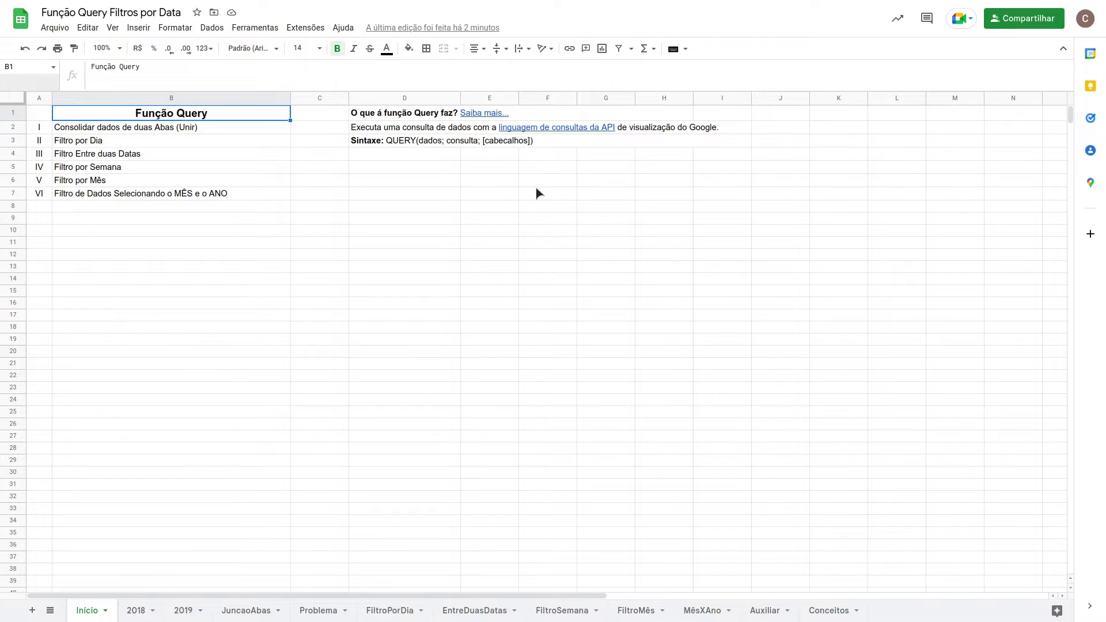
# Read the QUERY function's description and syntax on the Início sheet, and look over the Conceitos sheet
pyautogui.click(405, 129)
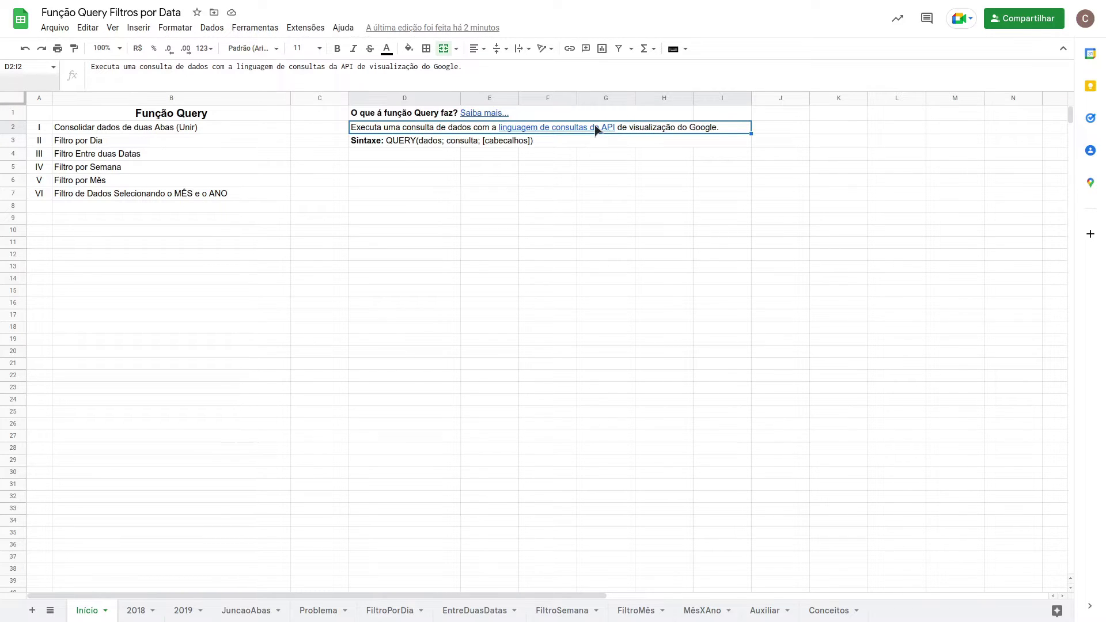
pyautogui.moveTo(597, 131)
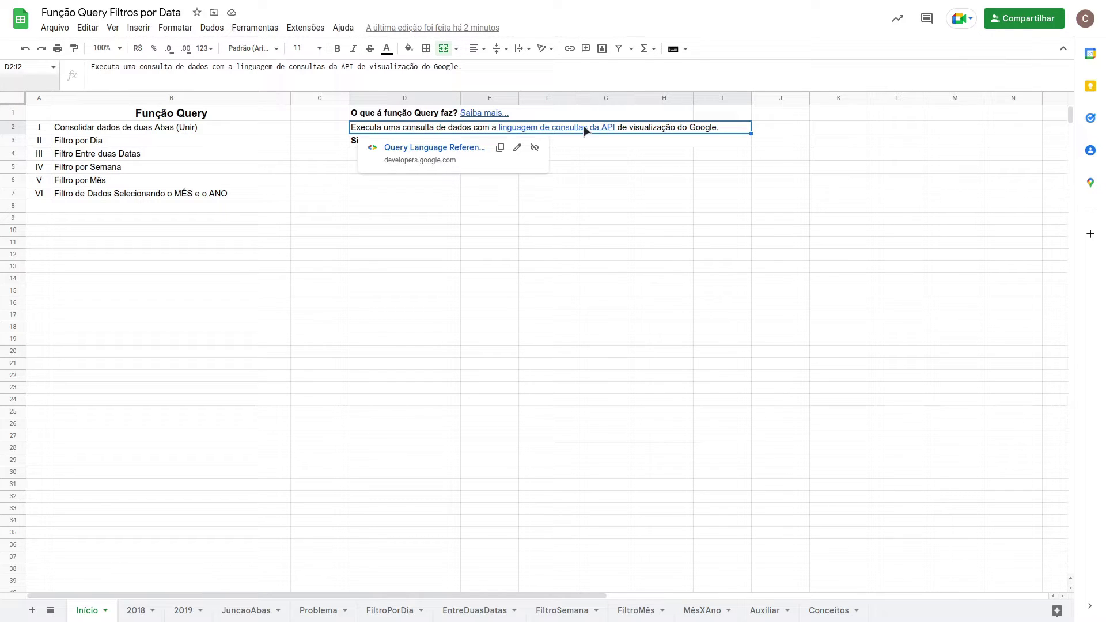
pyautogui.click(579, 140)
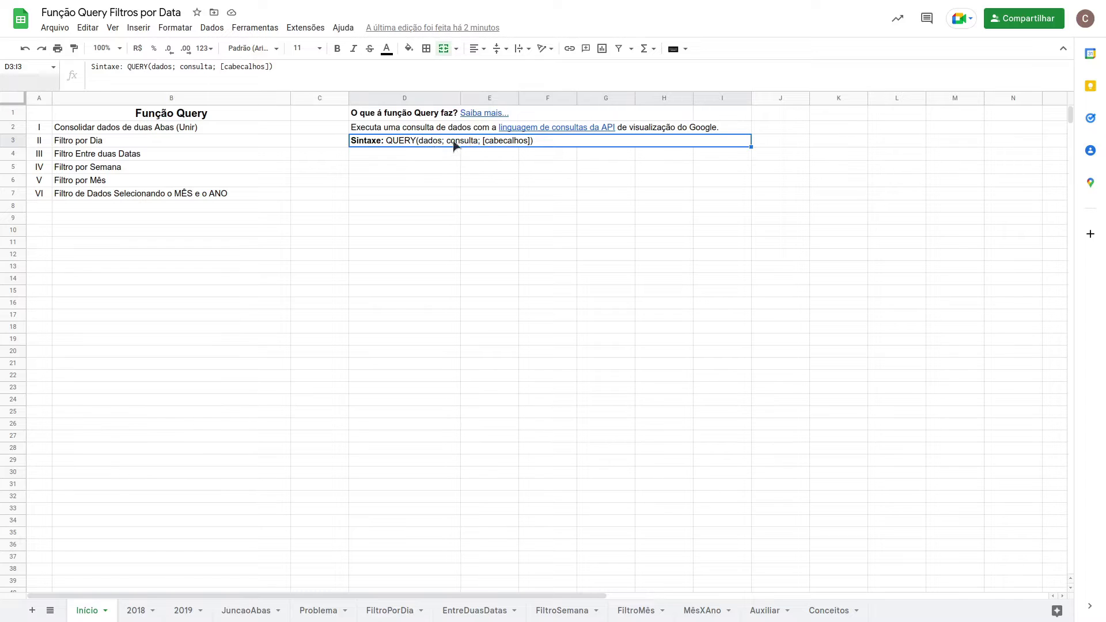
pyautogui.click(835, 615)
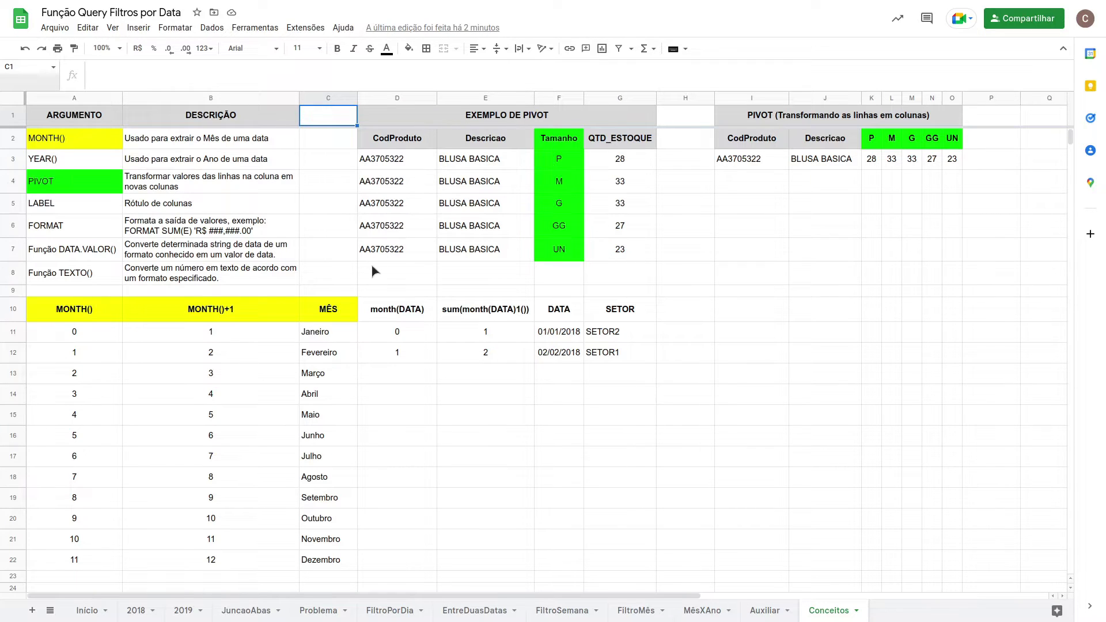
pyautogui.click(94, 614)
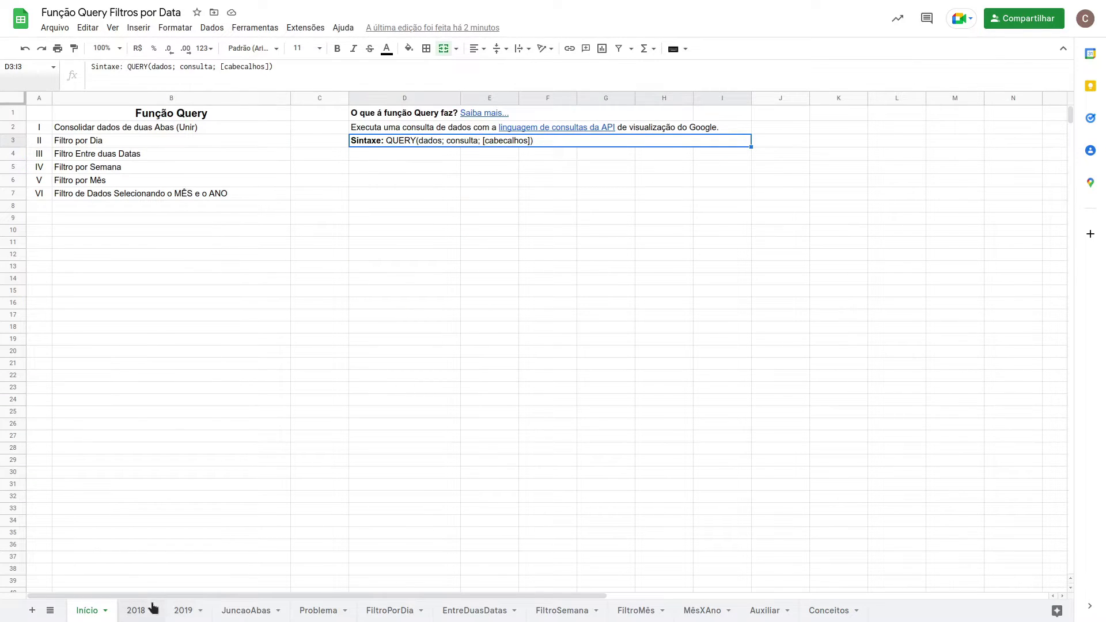
# Examine the column headers of the 2018 sheet and the week-number formula in cell D3 with its source date
pyautogui.click(137, 610)
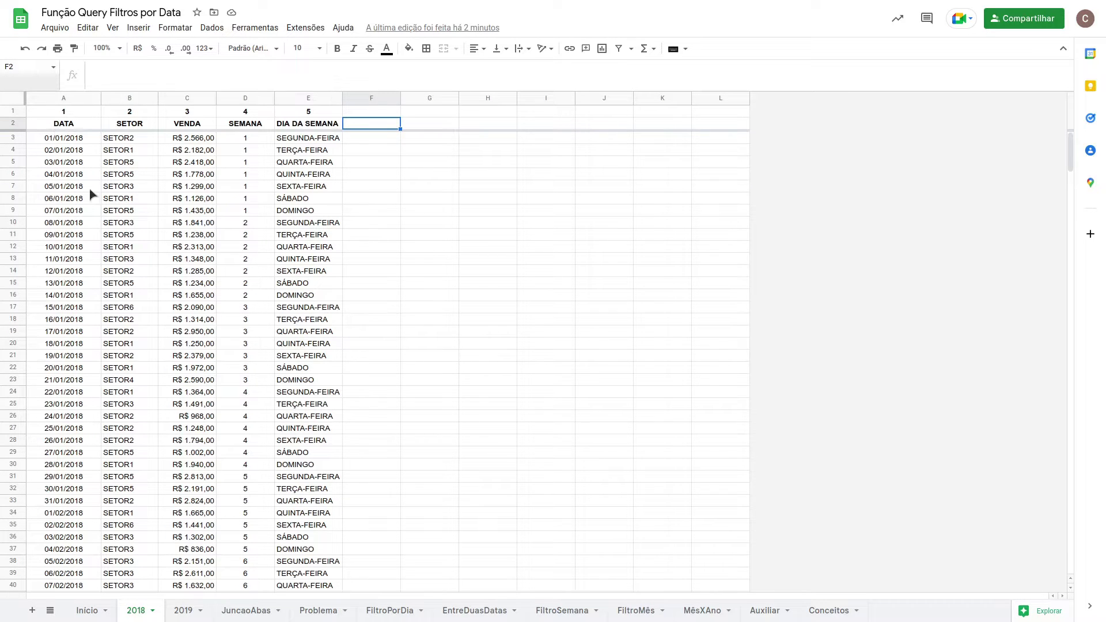
pyautogui.click(79, 128)
pyautogui.click(121, 126)
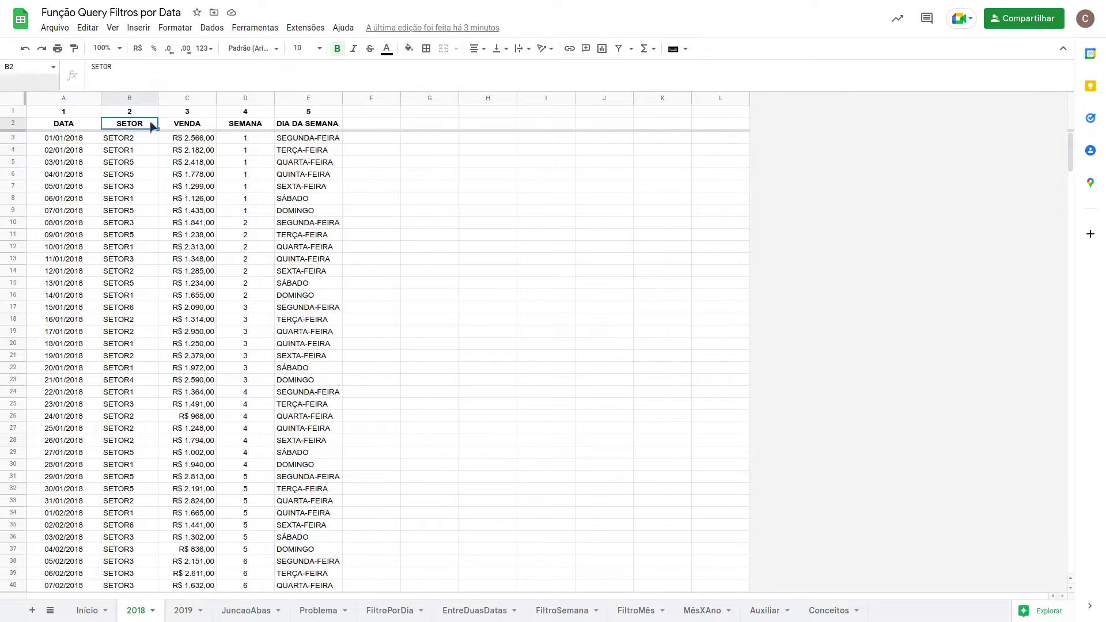
pyautogui.click(183, 128)
pyautogui.click(237, 127)
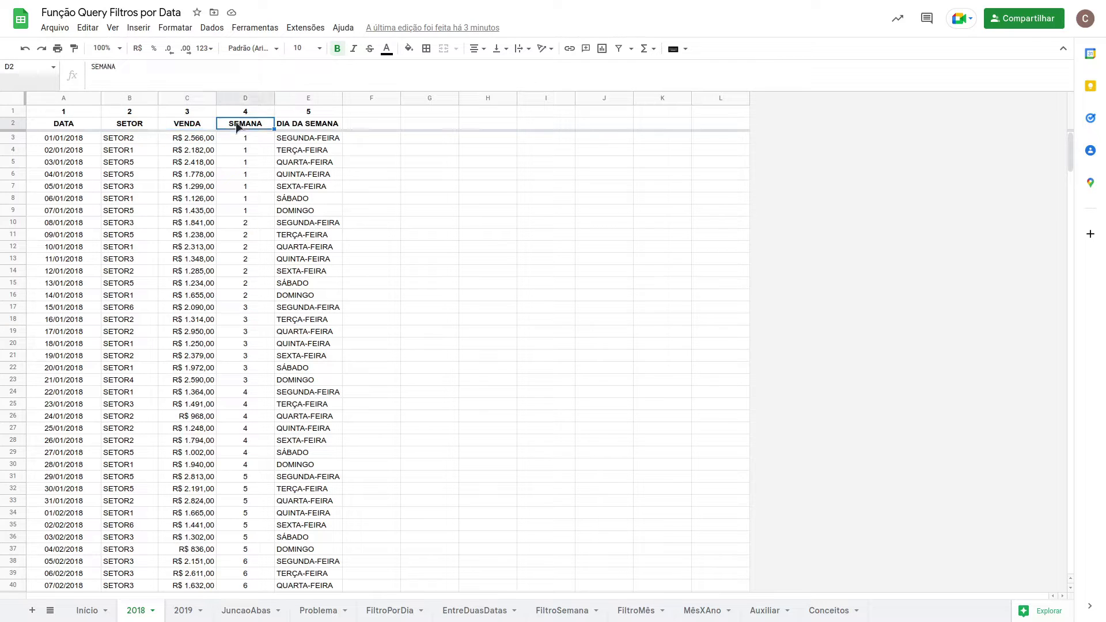
pyautogui.click(302, 128)
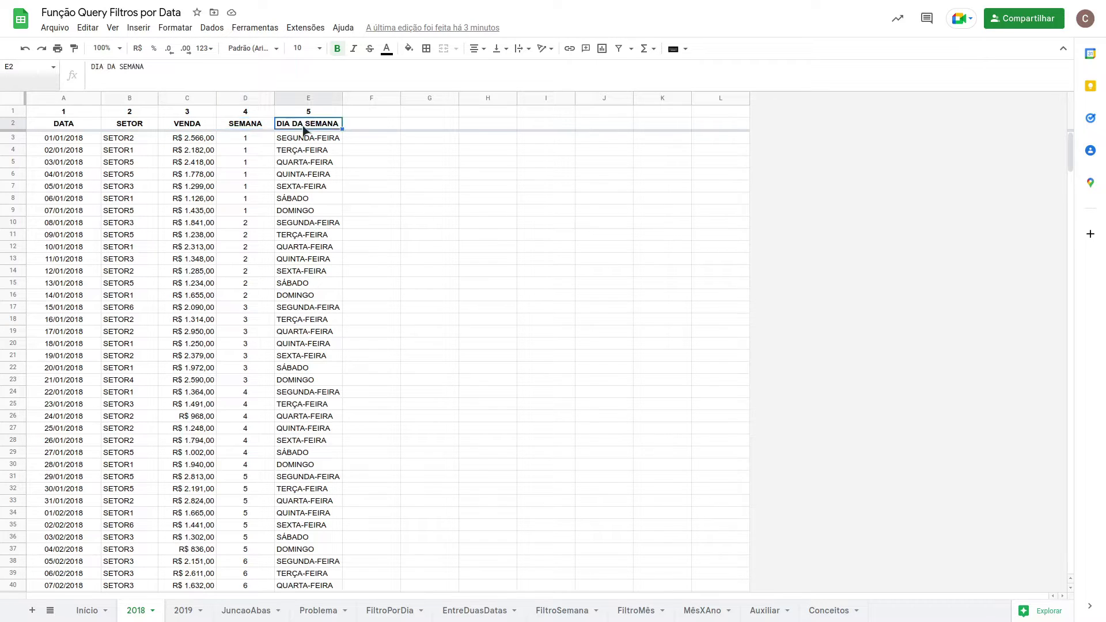
pyautogui.click(250, 138)
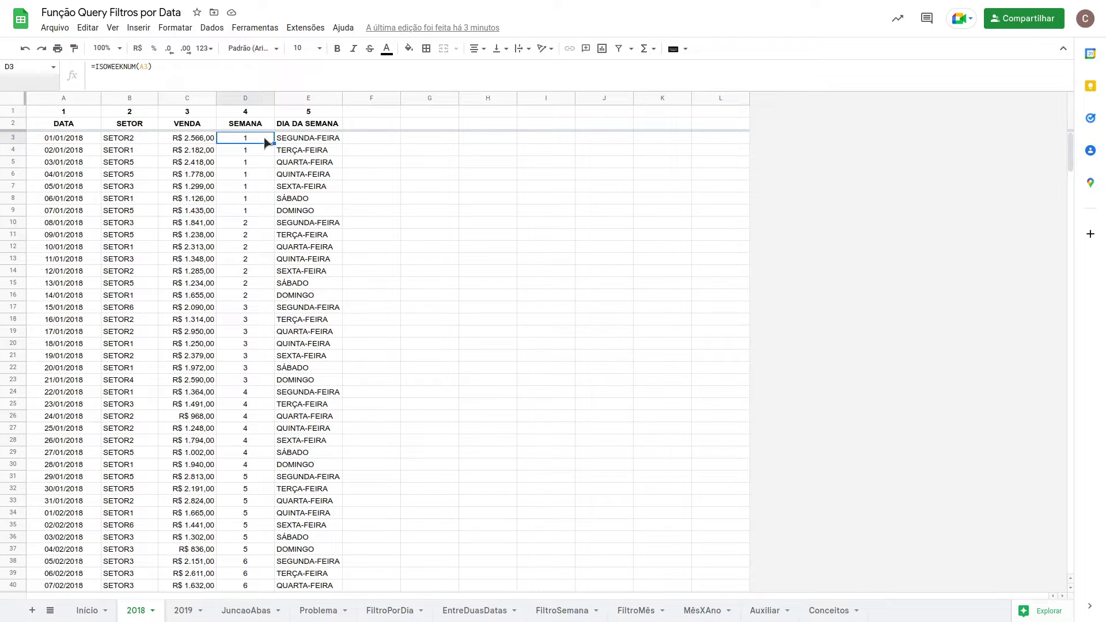
pyautogui.click(83, 141)
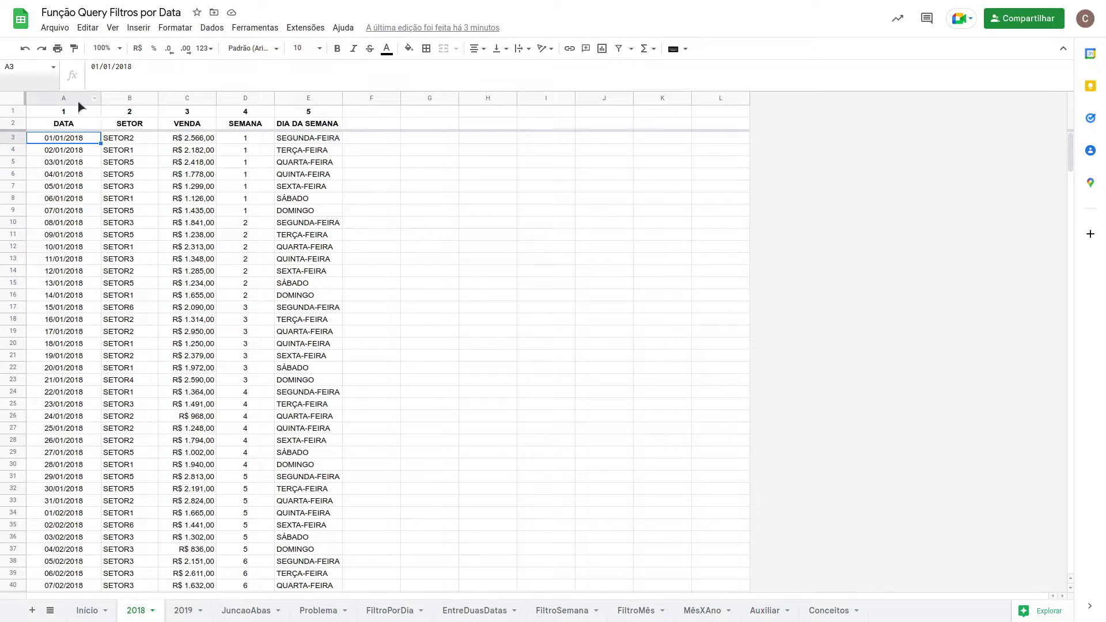
pyautogui.click(246, 143)
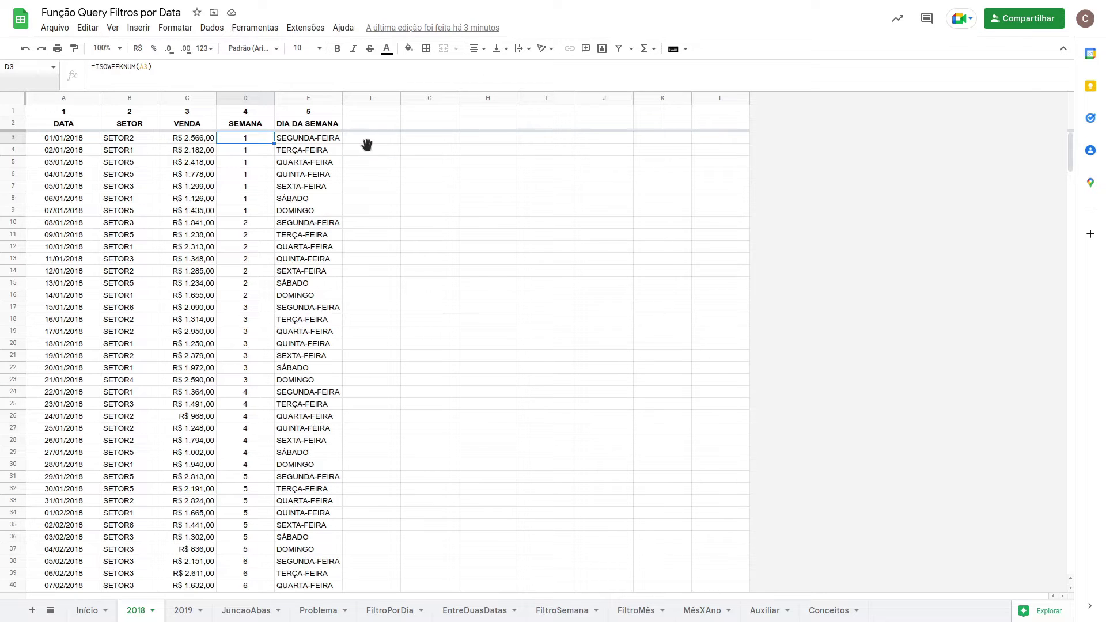
# Try the formula =ISOWEEKNUM(A3) in cell F3 of the 2018 sheet, and clear that cell again
pyautogui.click(367, 143)
pyautogui.write('=iso')
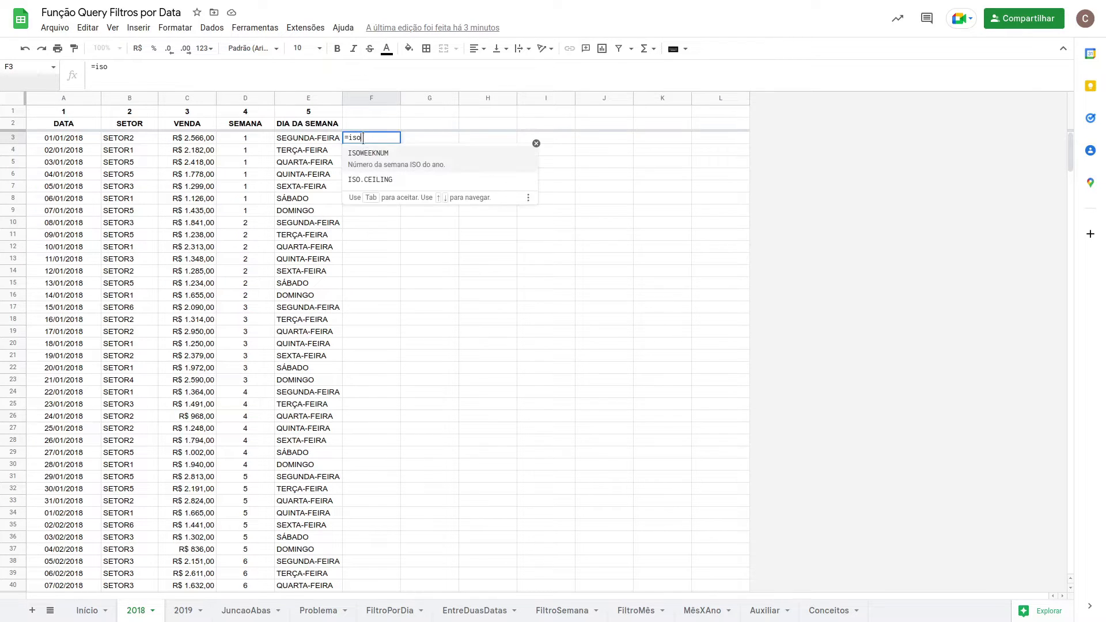
pyautogui.click(402, 153)
pyautogui.click(80, 141)
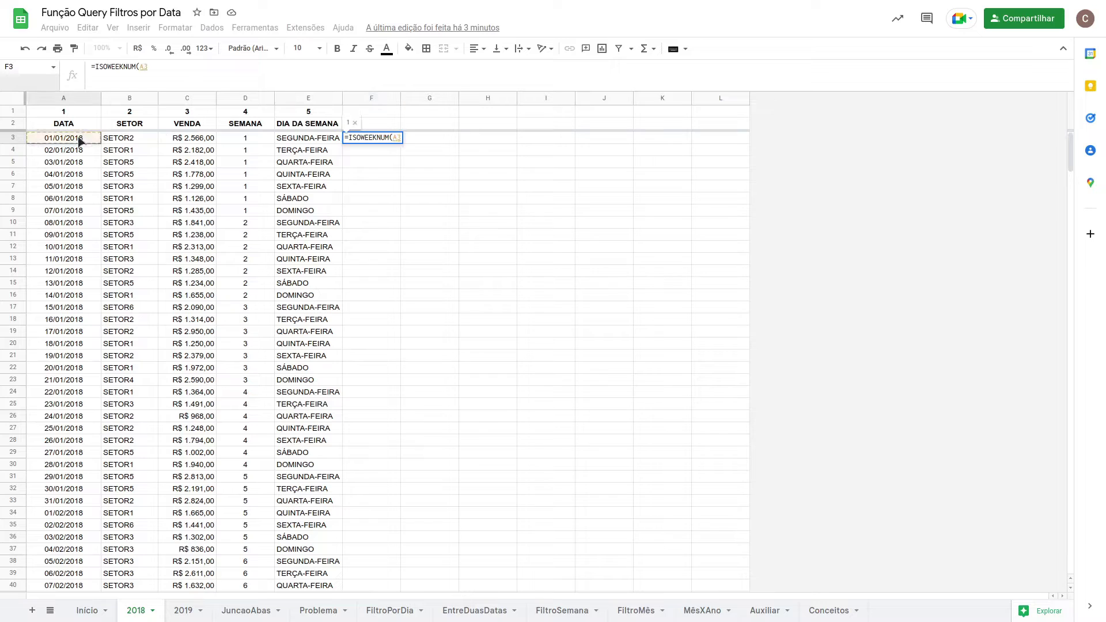
pyautogui.press('Return')
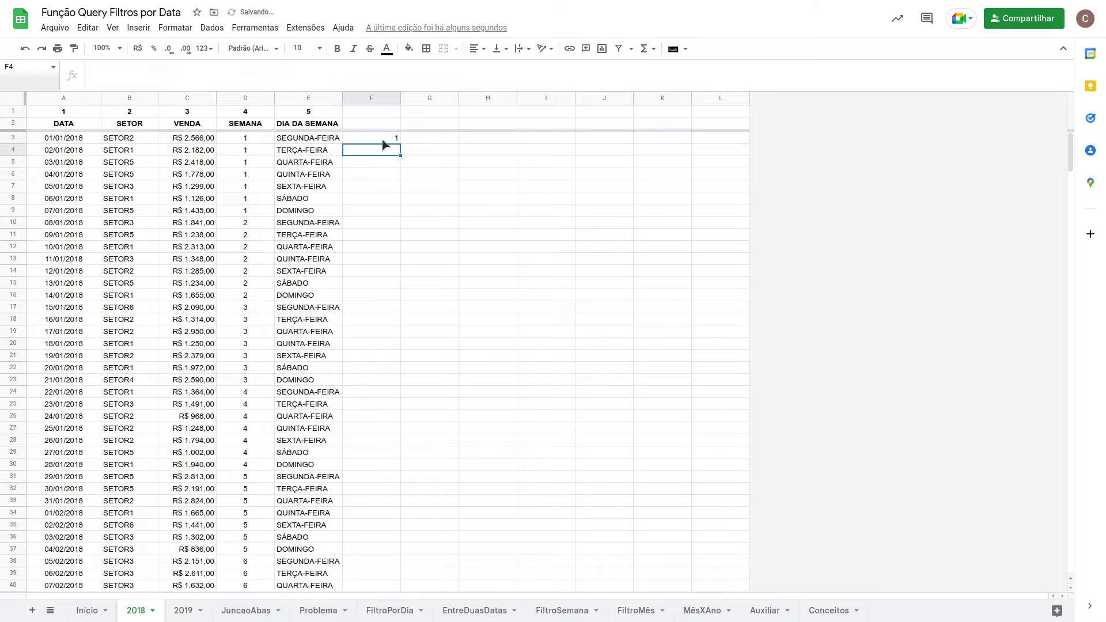
pyautogui.click(382, 140)
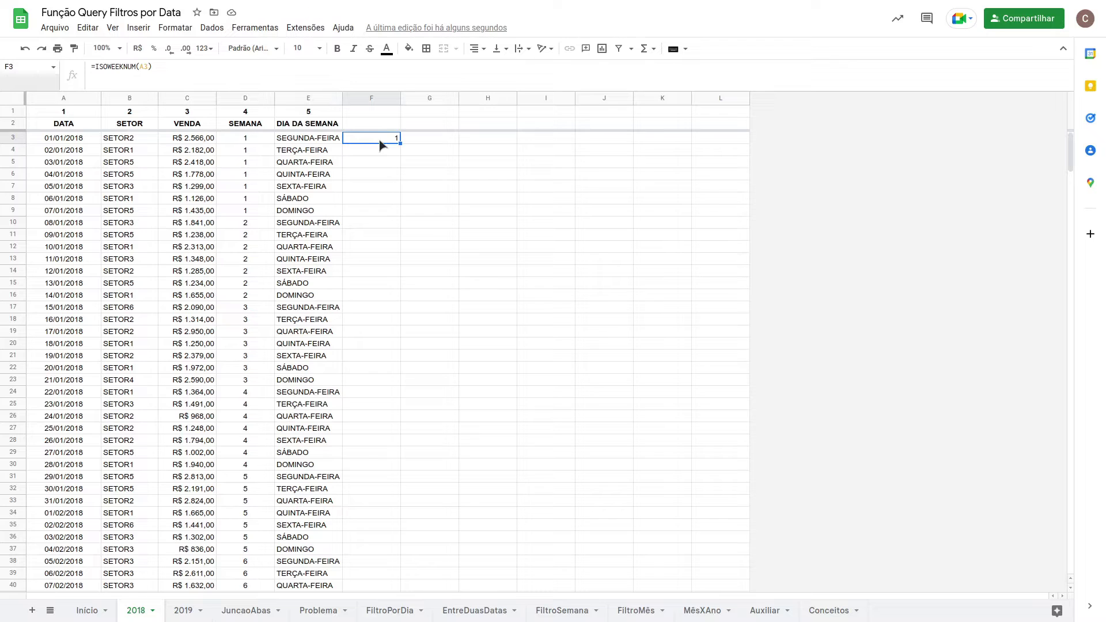
pyautogui.press('Delete')
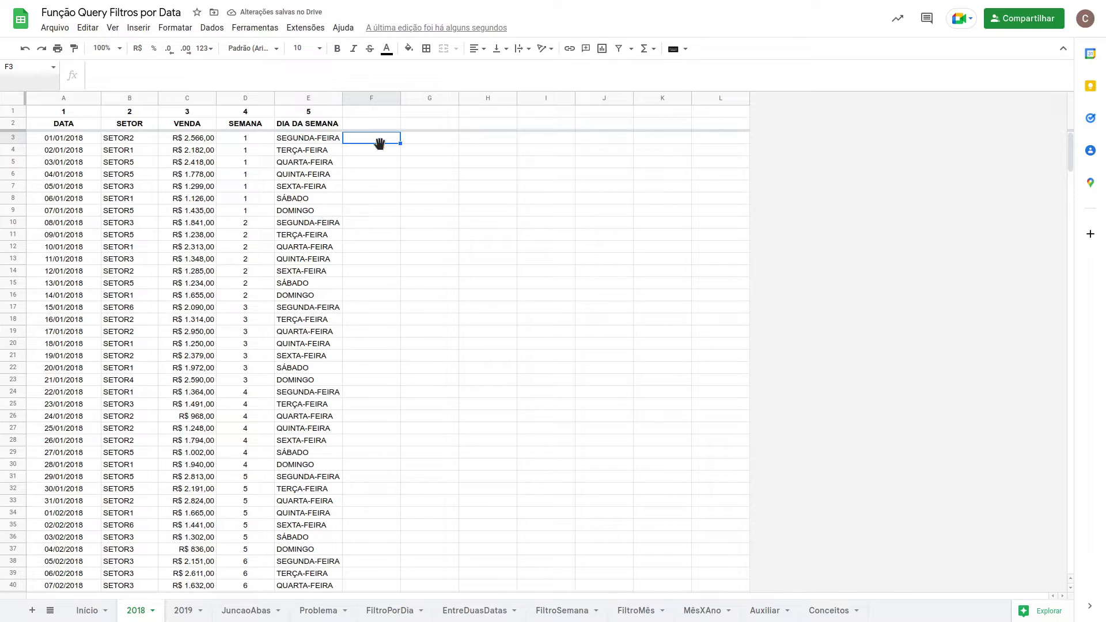
pyautogui.click(257, 137)
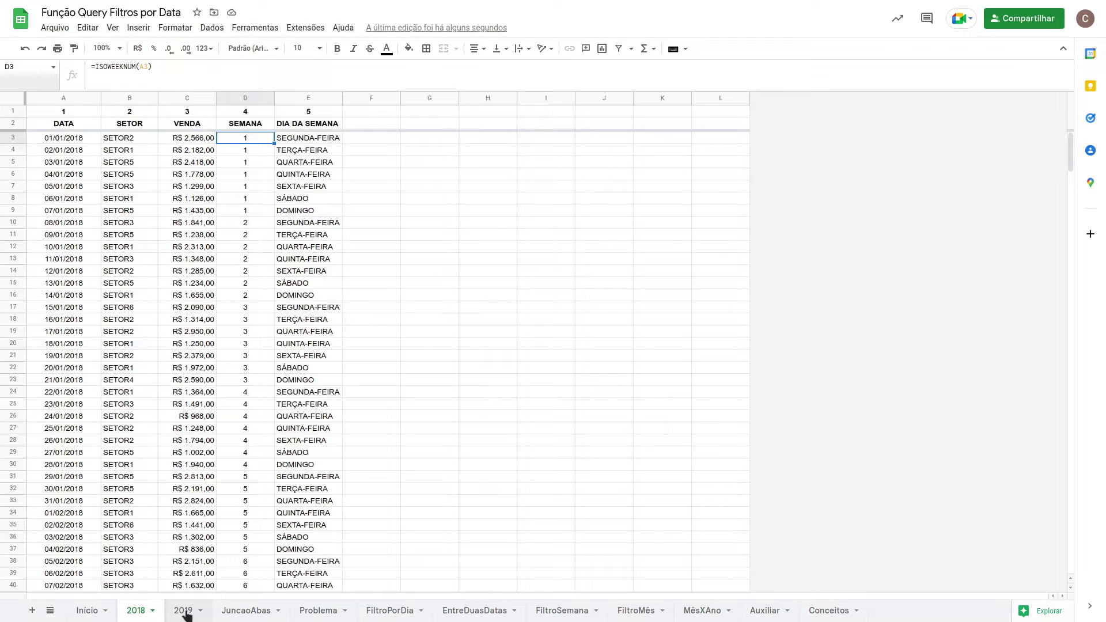
# Examine the 2019 sheet's columns and read the points of attention on the JuncaoAbas sheet, including the column numbering notes
pyautogui.click(184, 612)
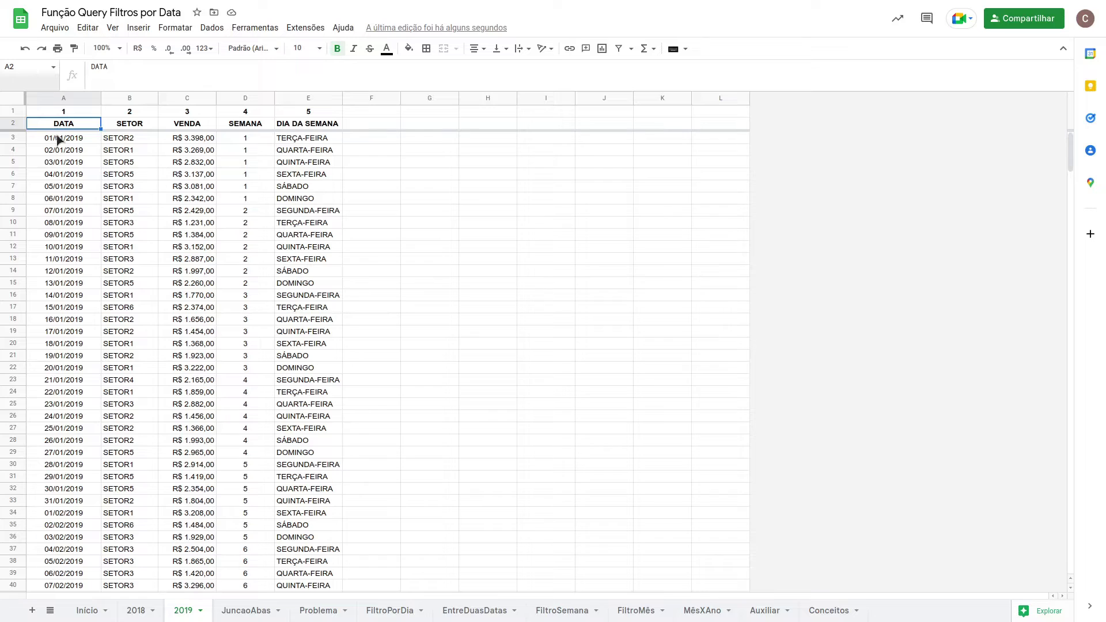
pyautogui.click(294, 127)
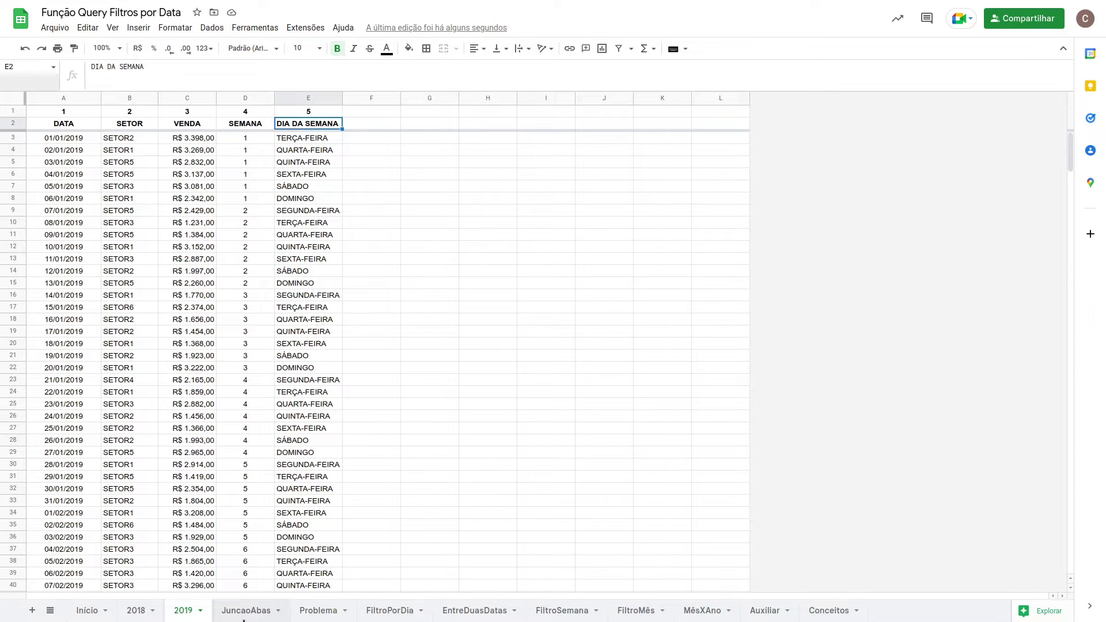
pyautogui.click(249, 612)
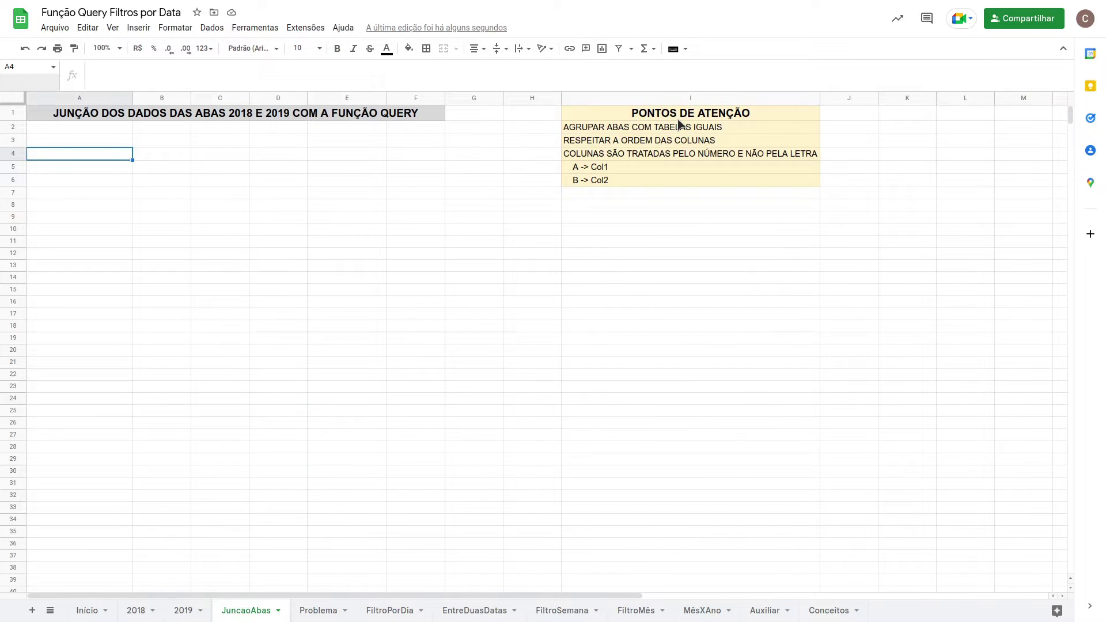
pyautogui.click(755, 126)
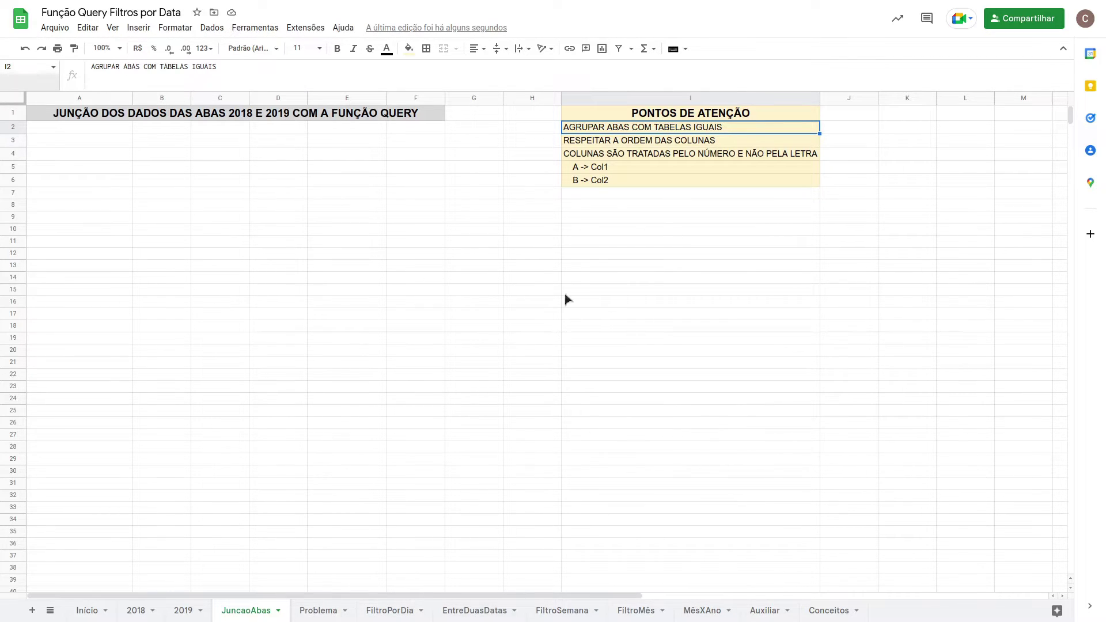
pyautogui.click(609, 155)
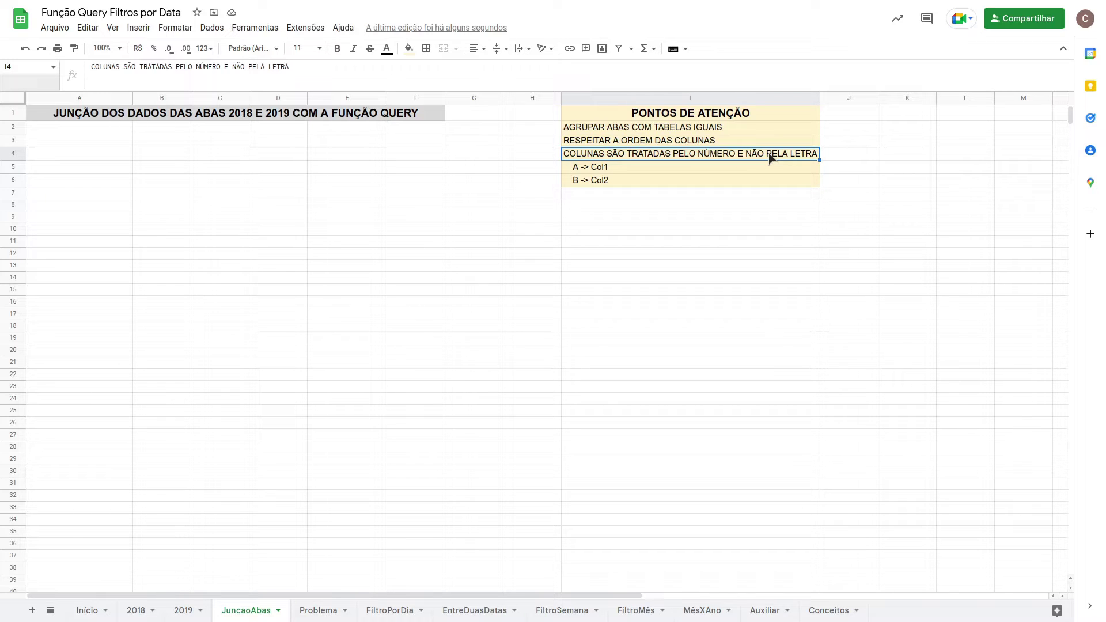
pyautogui.click(612, 164)
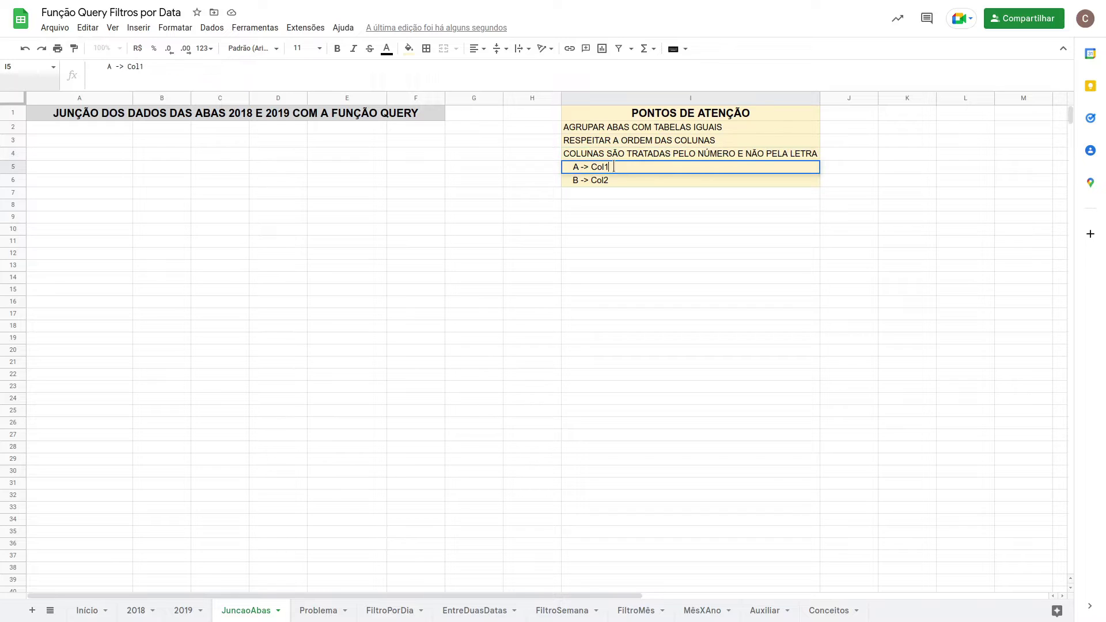
pyautogui.moveTo(593, 167); pyautogui.dragTo(606, 166)
pyautogui.click(614, 166)
pyautogui.press('Return')
# Start a QUERY formula in cell A3 of JuncaoAbas, opening its data array with the absolute range '2018'!$A$2:$E followed by a semicolon
pyautogui.click(82, 145)
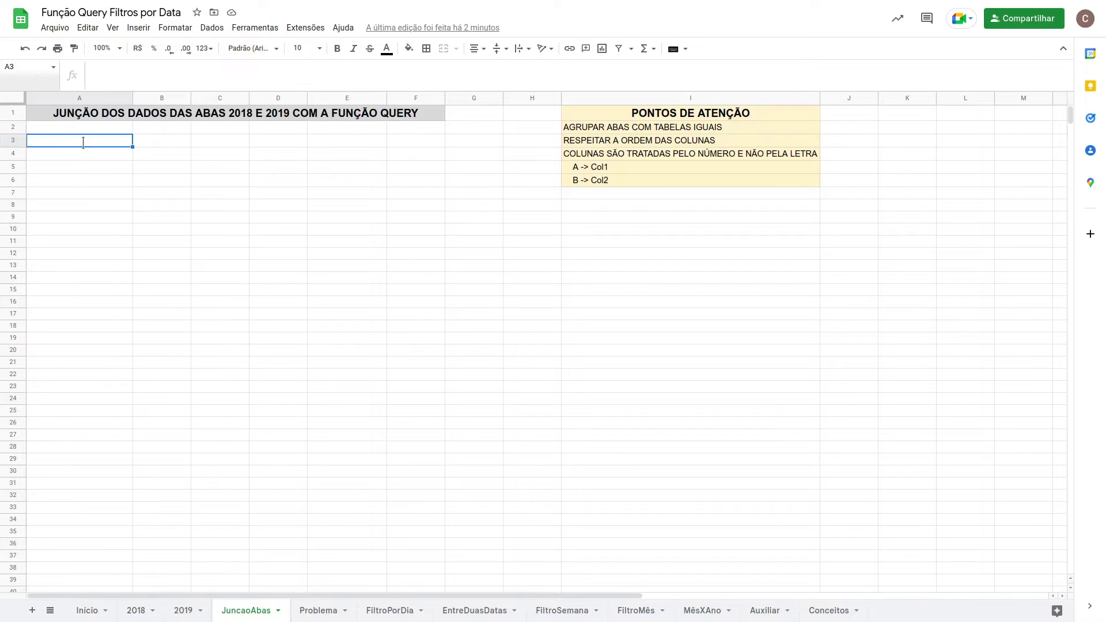
pyautogui.write('=query(')
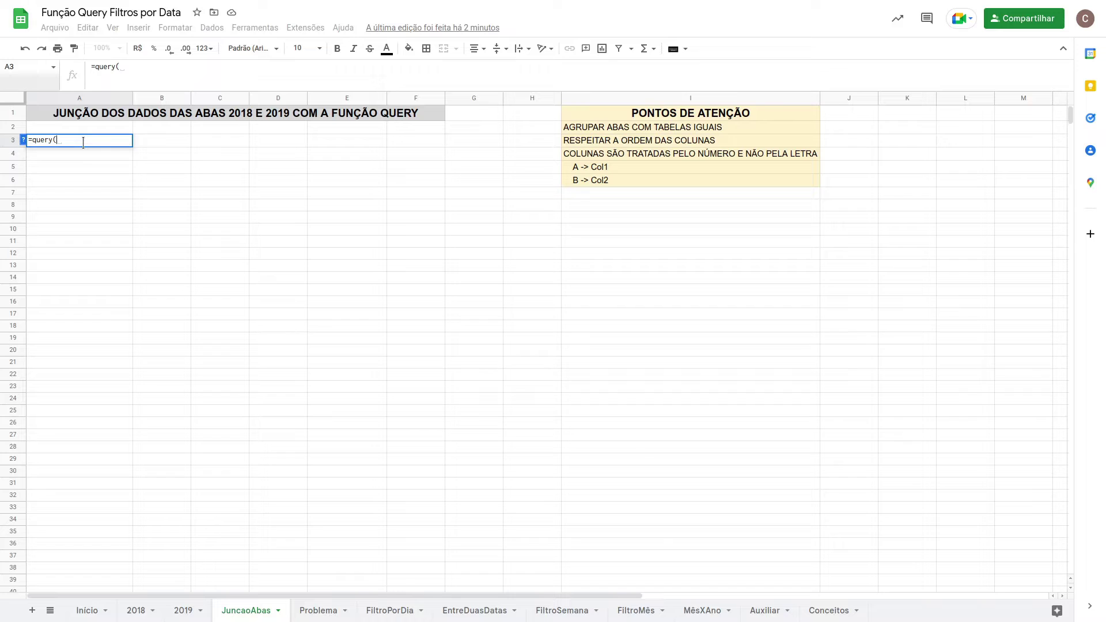
pyautogui.write('{')
pyautogui.click(137, 611)
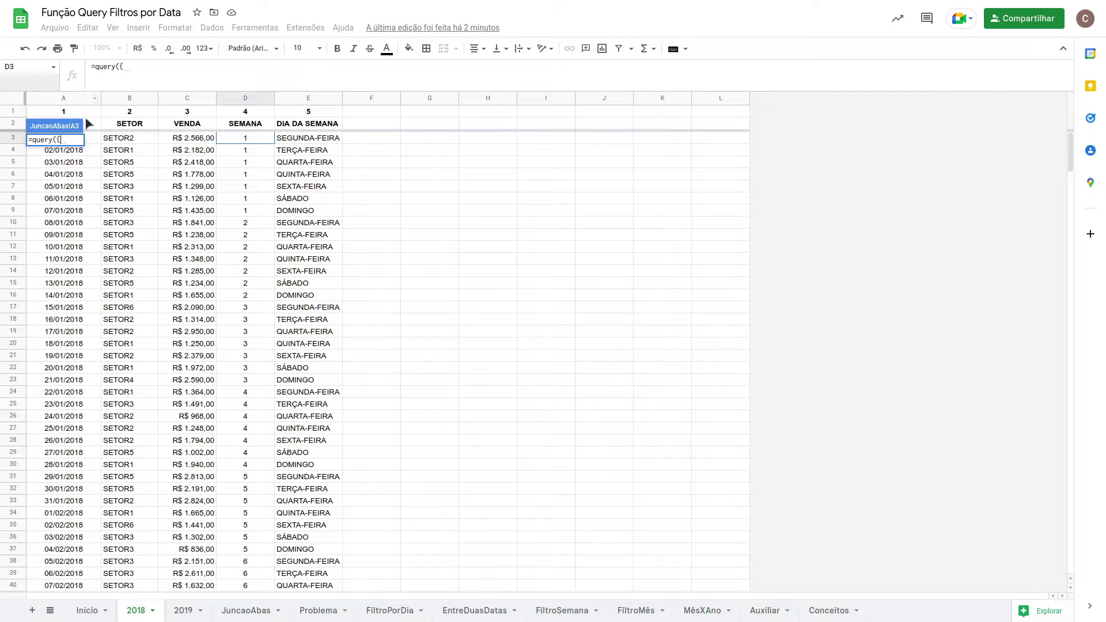
pyautogui.click(88, 123)
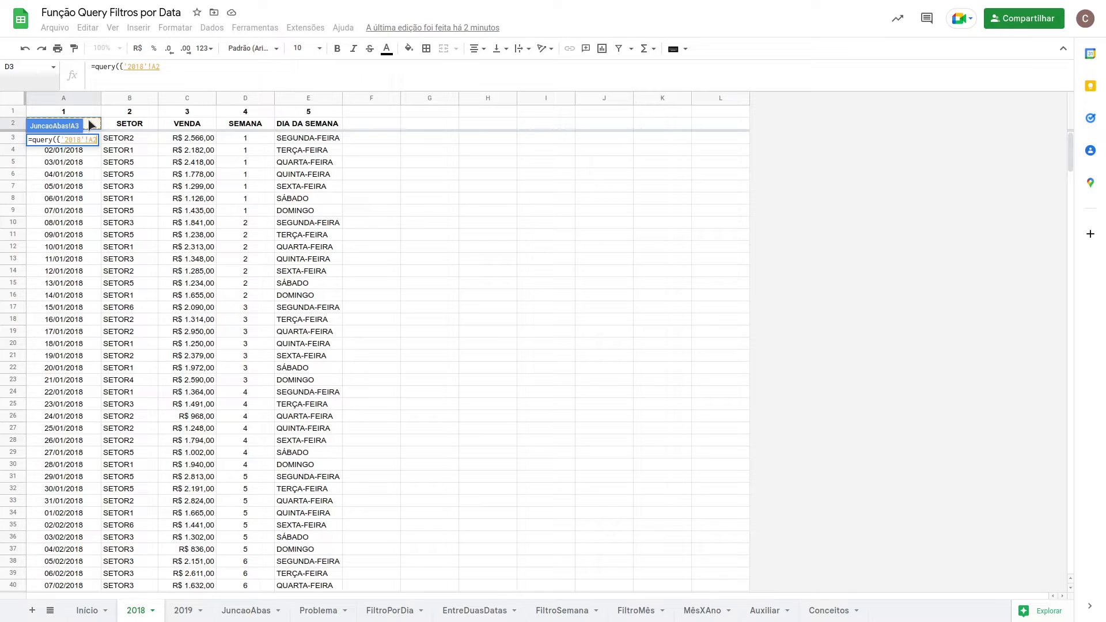
pyautogui.moveTo(88, 119); pyautogui.dragTo(296, 121)
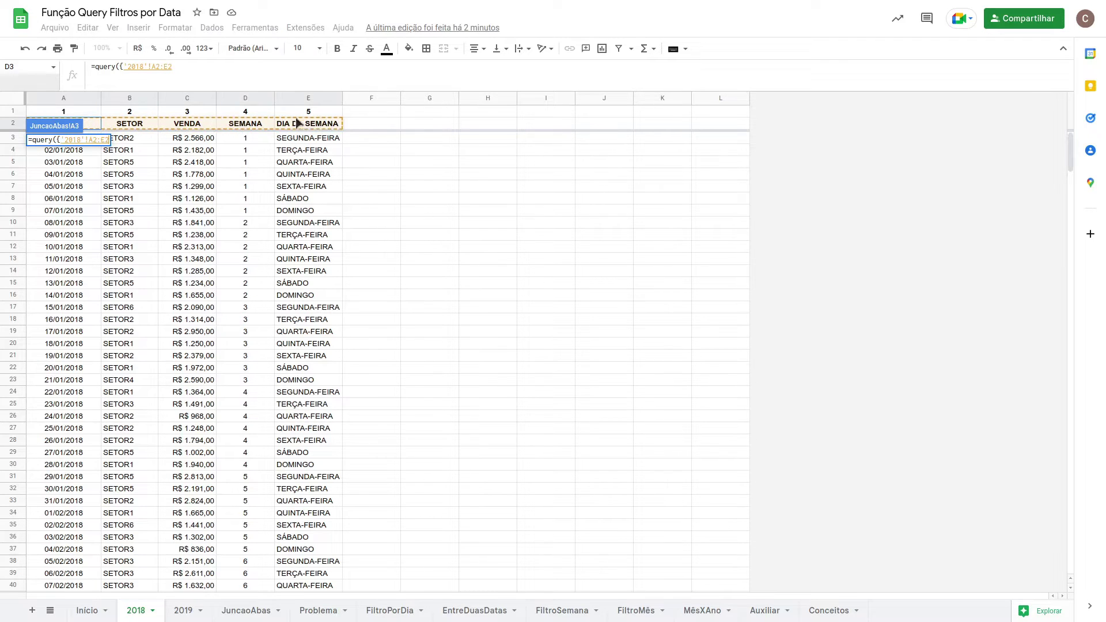
pyautogui.click(173, 68)
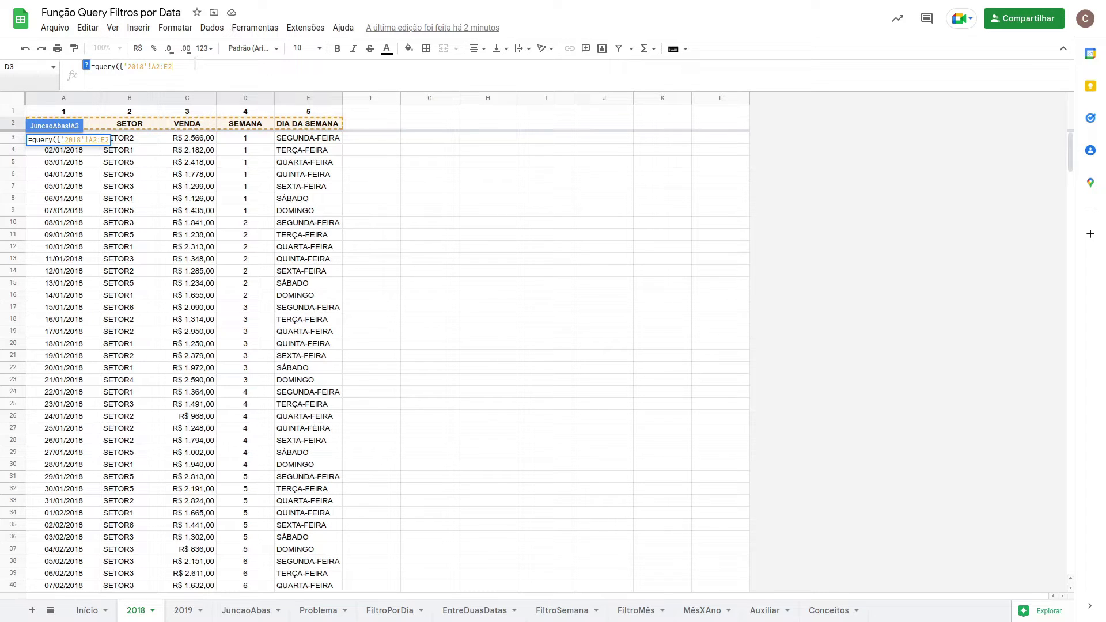
pyautogui.press('BackSpace')
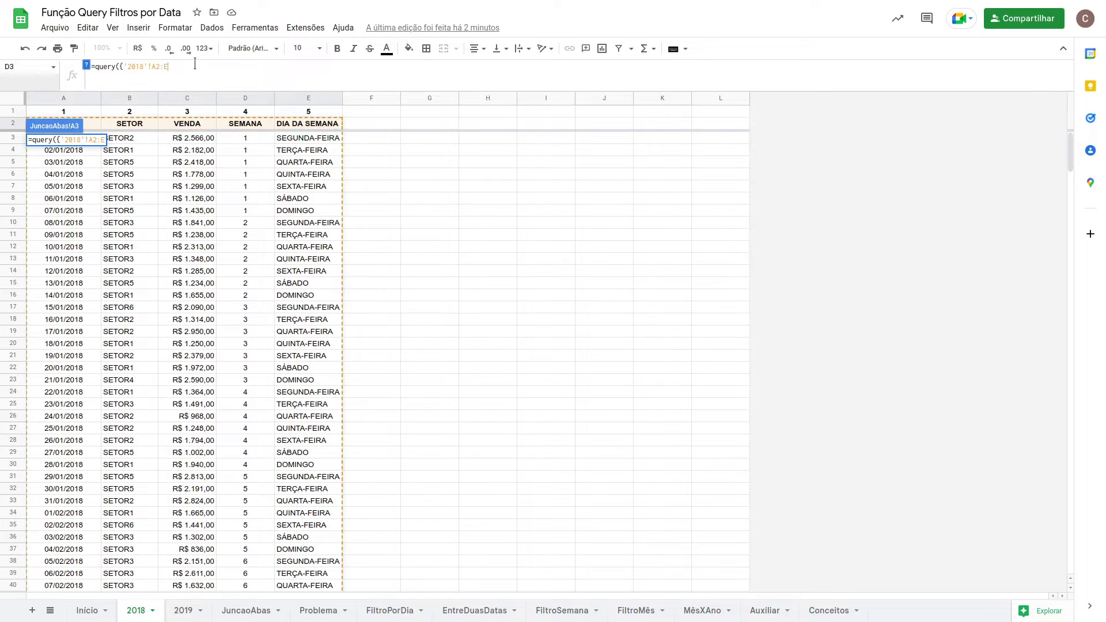
pyautogui.click(163, 67)
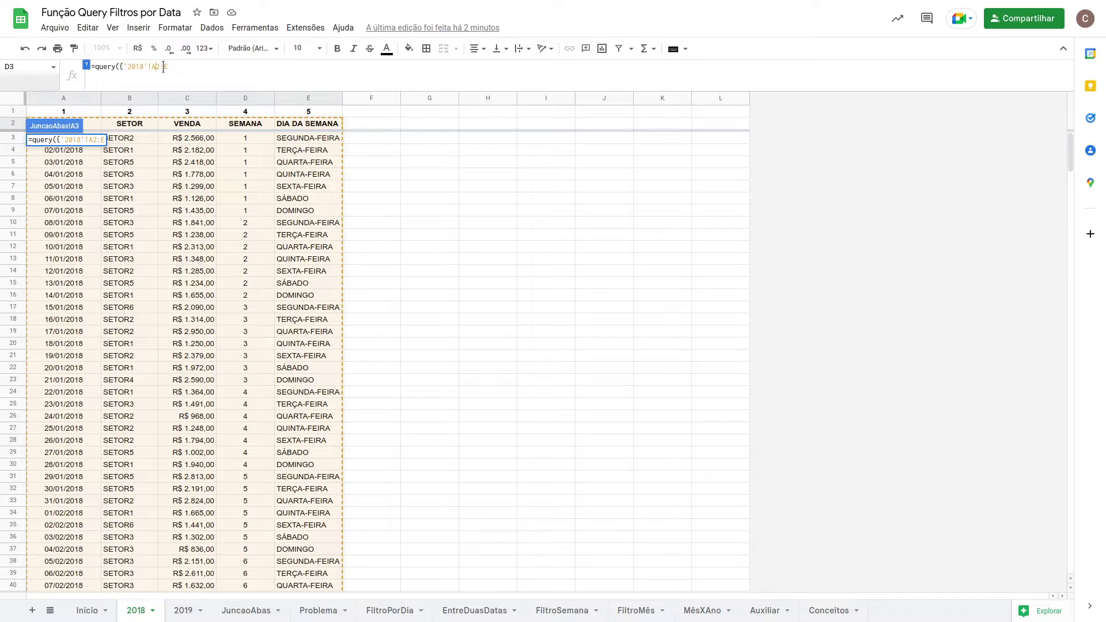
pyautogui.press('F4')
pyautogui.write(';')
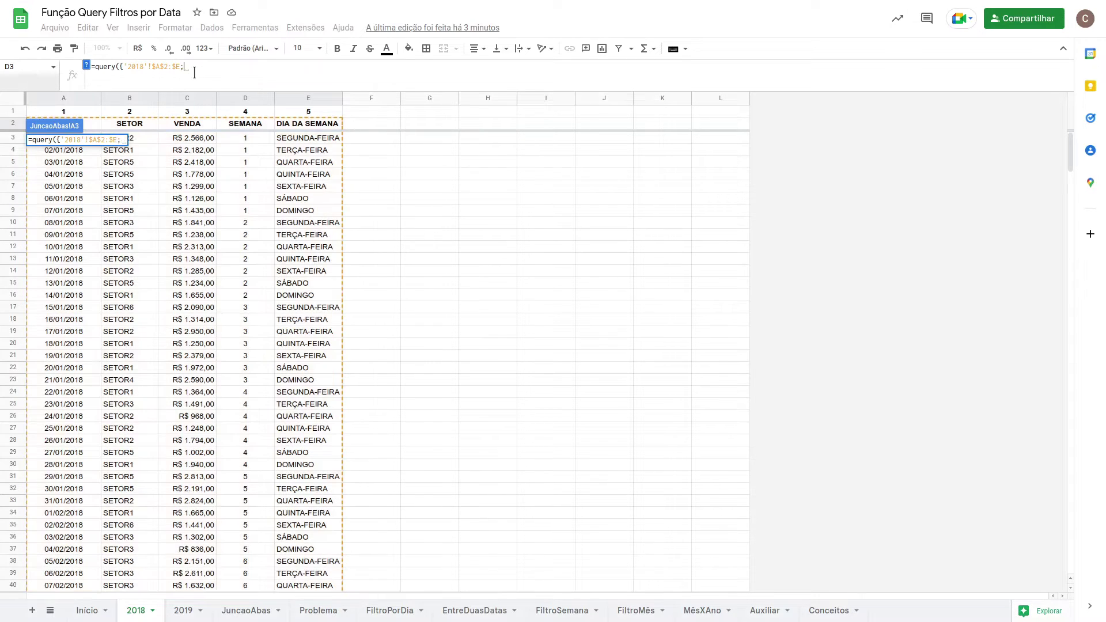
# Add the absolute range '2019'!$A$3:$E as the second block of the QUERY array and close the array
pyautogui.click(184, 612)
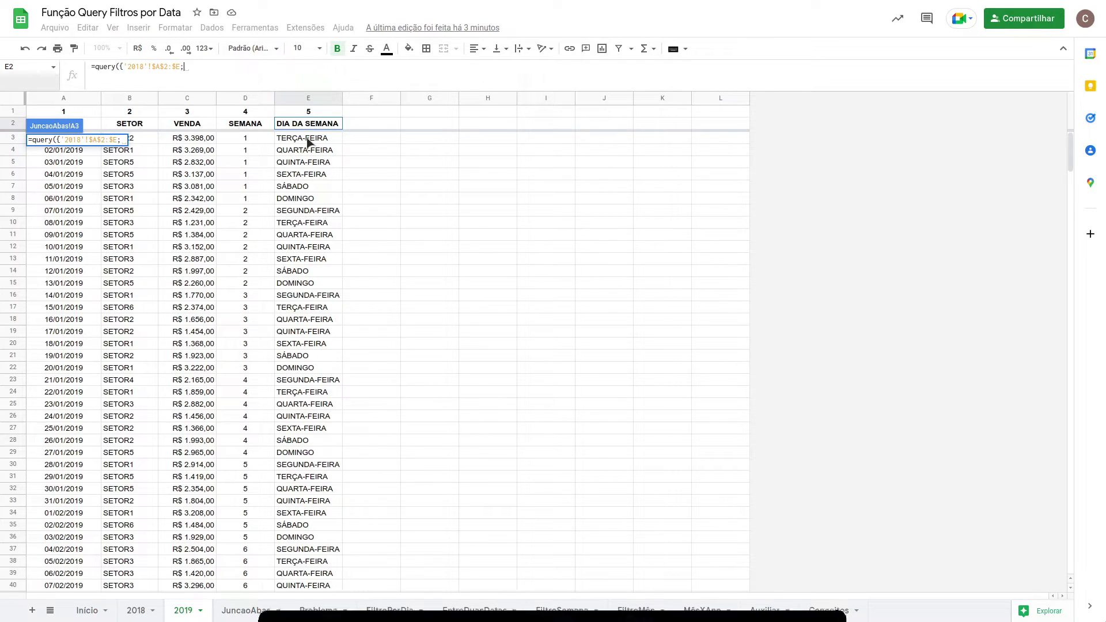
pyautogui.moveTo(279, 139); pyautogui.dragTo(74, 139)
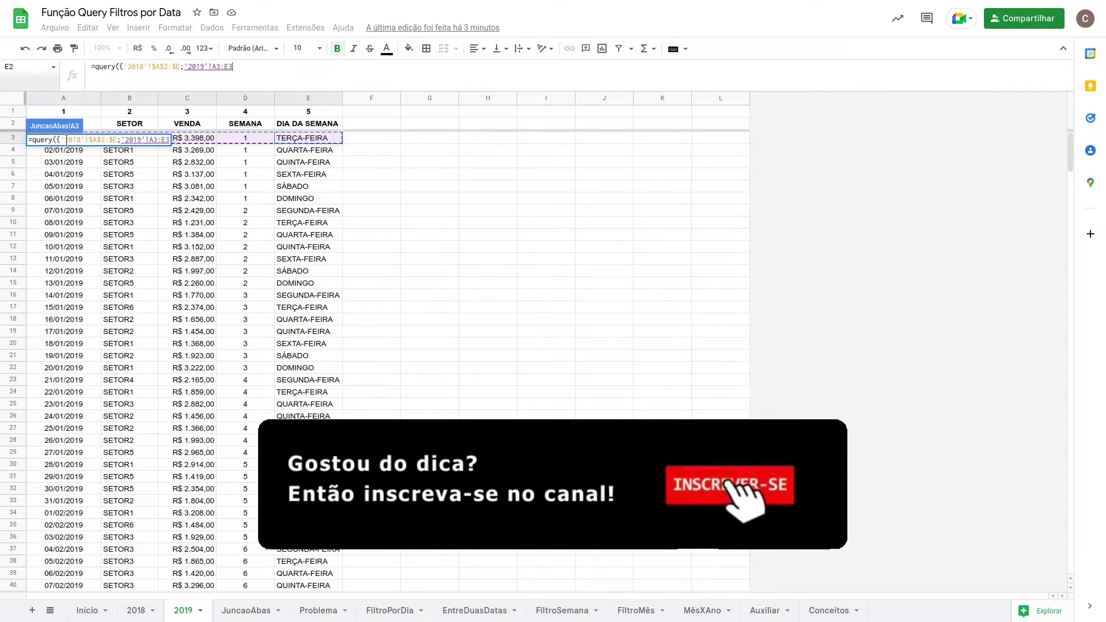
pyautogui.click(235, 71)
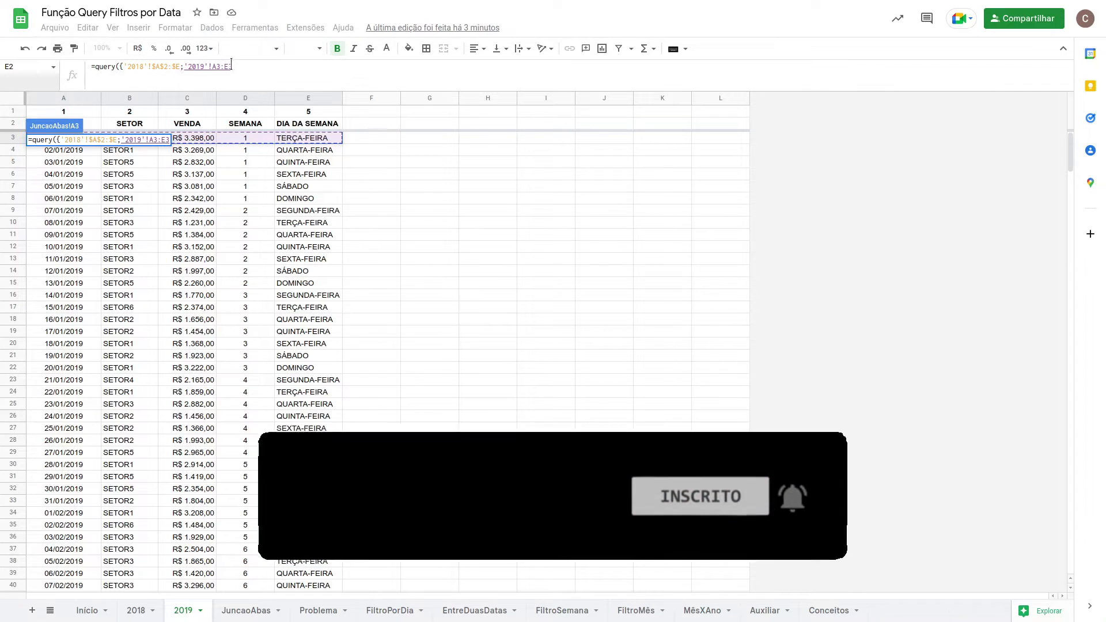
pyautogui.press('BackSpace')
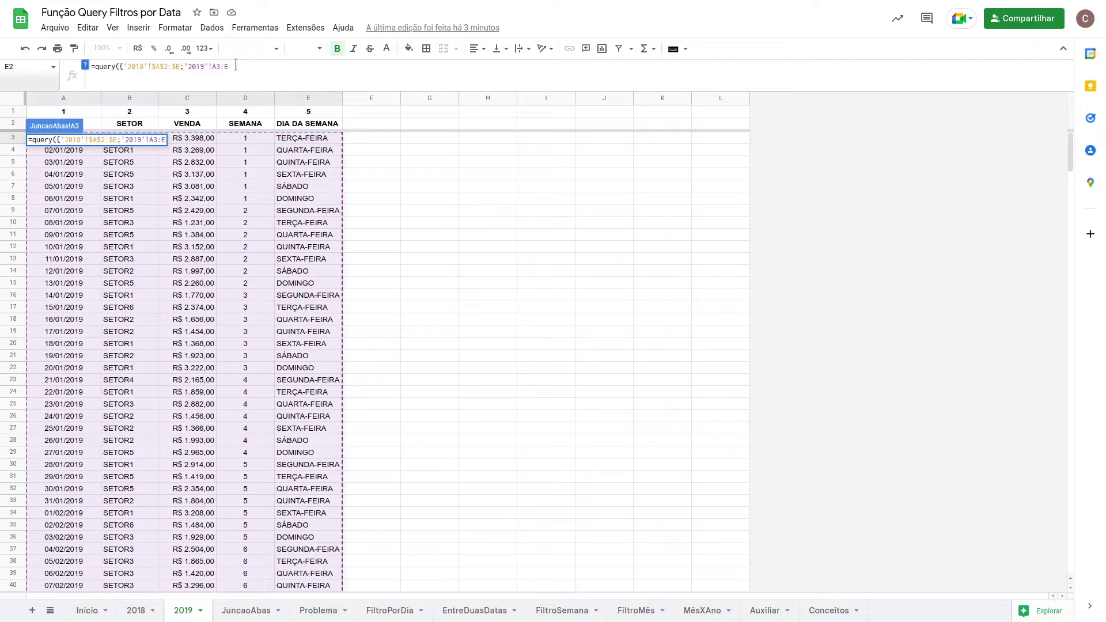
pyautogui.press('F4')
pyautogui.write('};')
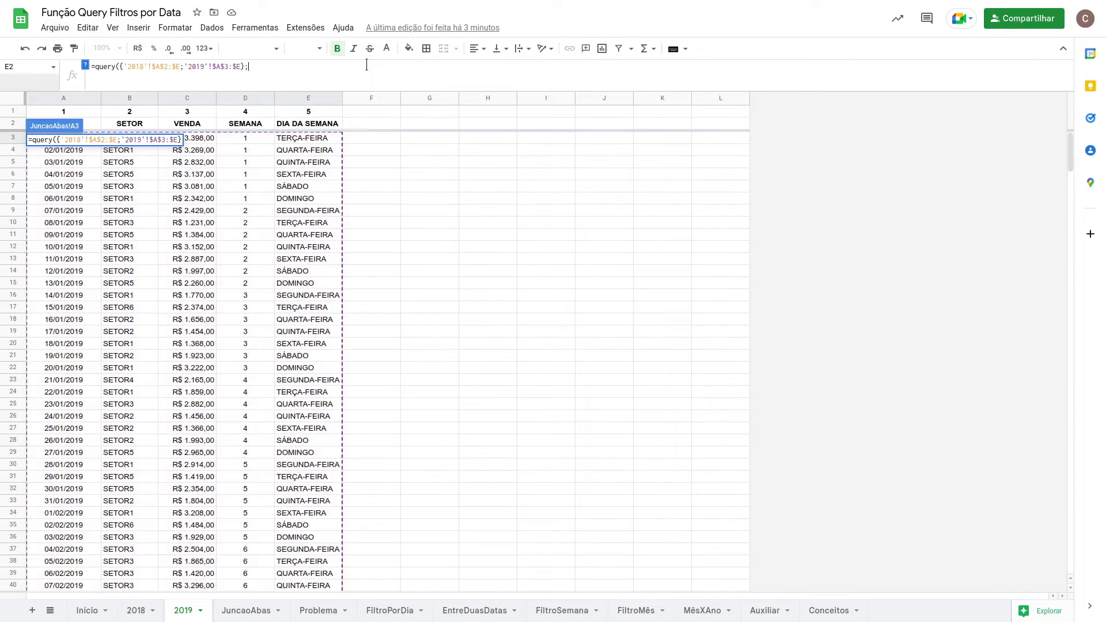
# Add the query string "select Col1, Col2, Col3, Col3, Col4, Col5" as the QUERY formula's second argument
pyautogui.write('""')
pyautogui.write('select ')
pyautogui.write('*')
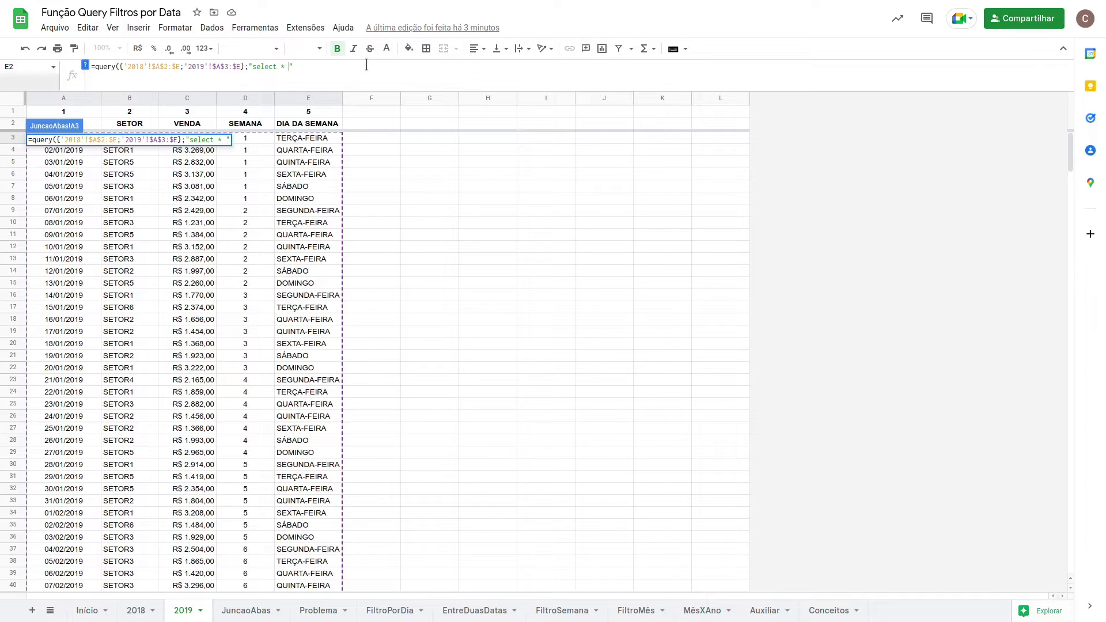
pyautogui.press('BackSpace')
pyautogui.press('BackSpace')
pyautogui.write('Col1')
pyautogui.write(', Col2, col')
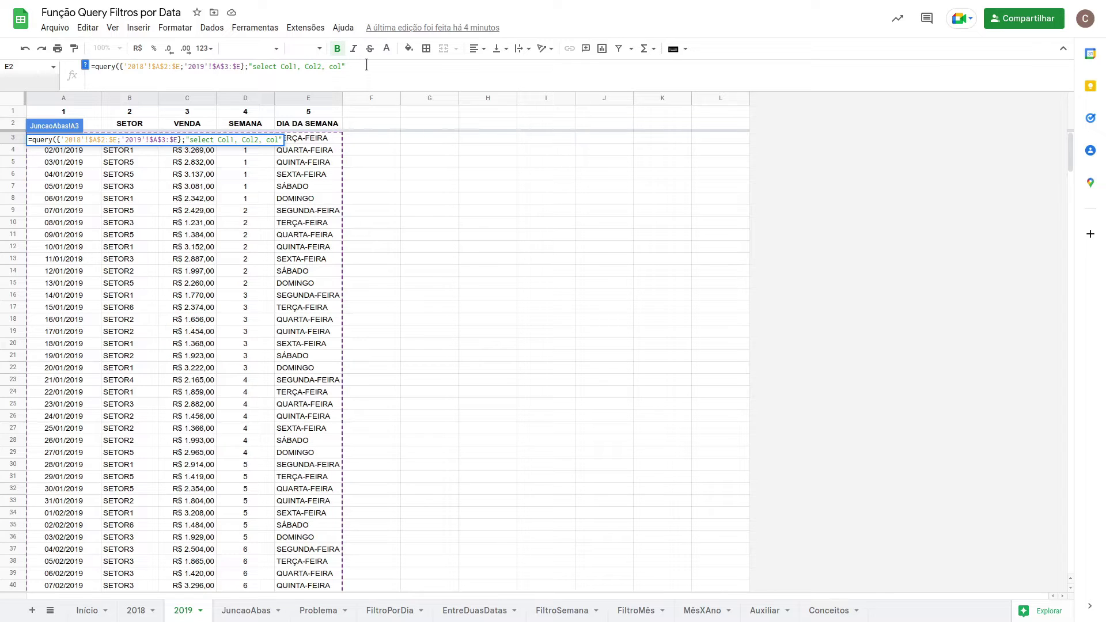
pyautogui.press('BackSpace')
pyautogui.press('BackSpace')
pyautogui.press('BackSpace')
pyautogui.write('Col3, Col3, Co')
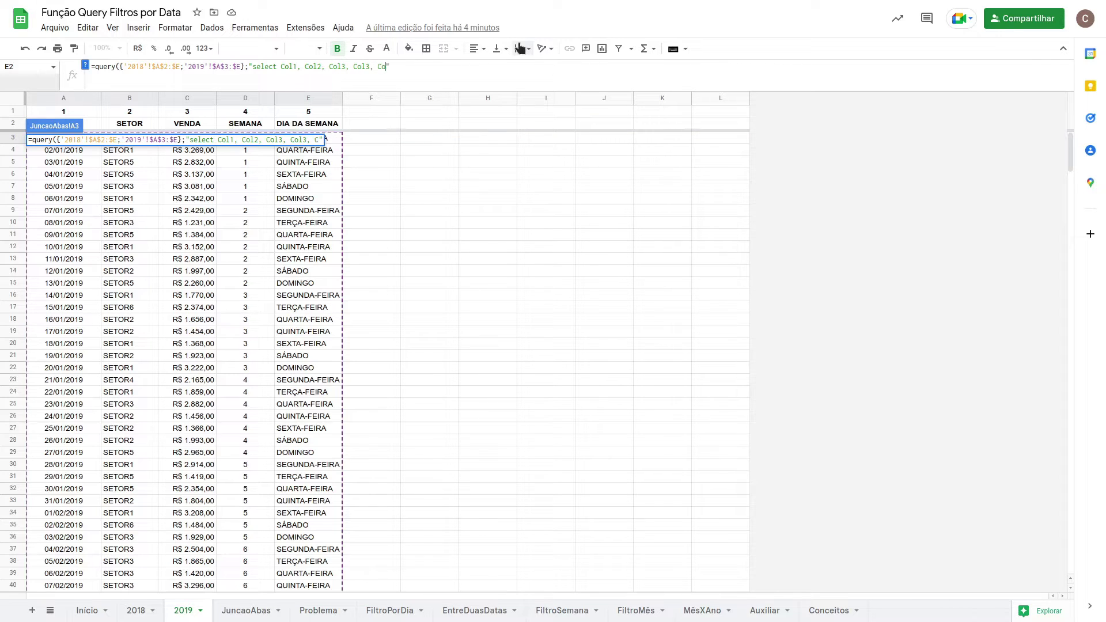
pyautogui.write('l4, Col5')
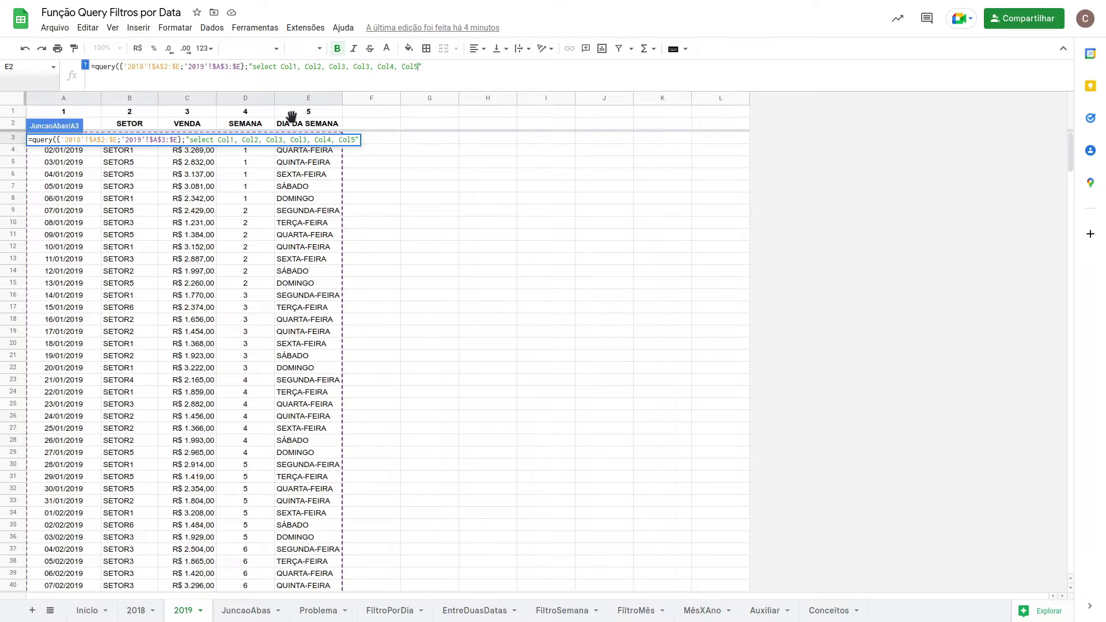
# Extend the query string with "where Col1 is not null", close the formula and enter it
pyautogui.write('where')
pyautogui.write('Col1 ')
pyautogui.write('is not nu')
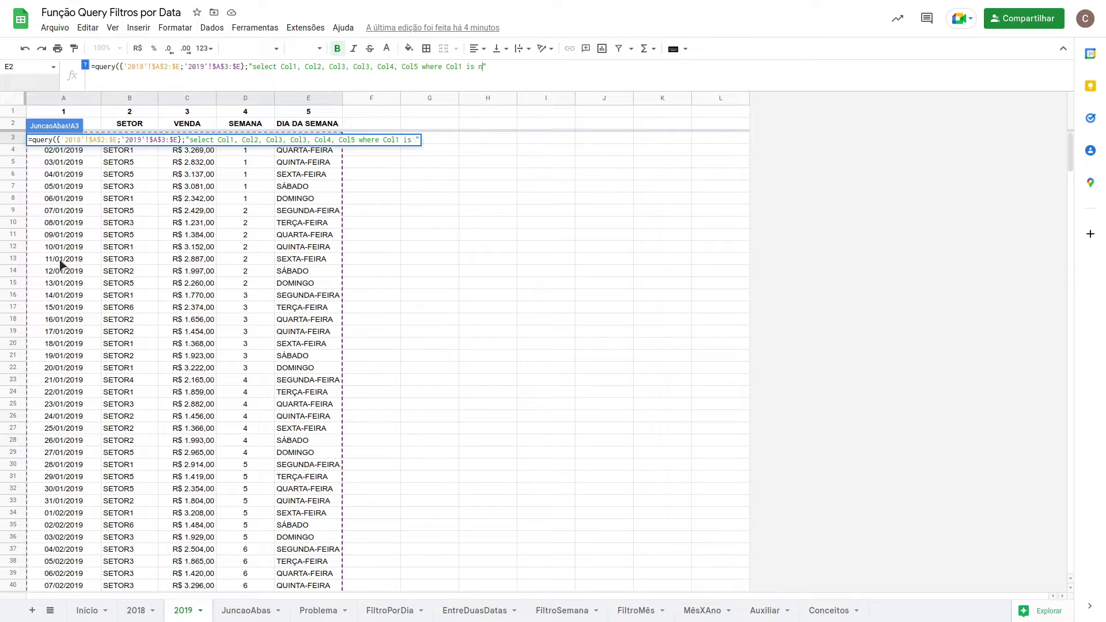
pyautogui.write('ll')
pyautogui.click(521, 67)
pyautogui.write(')')
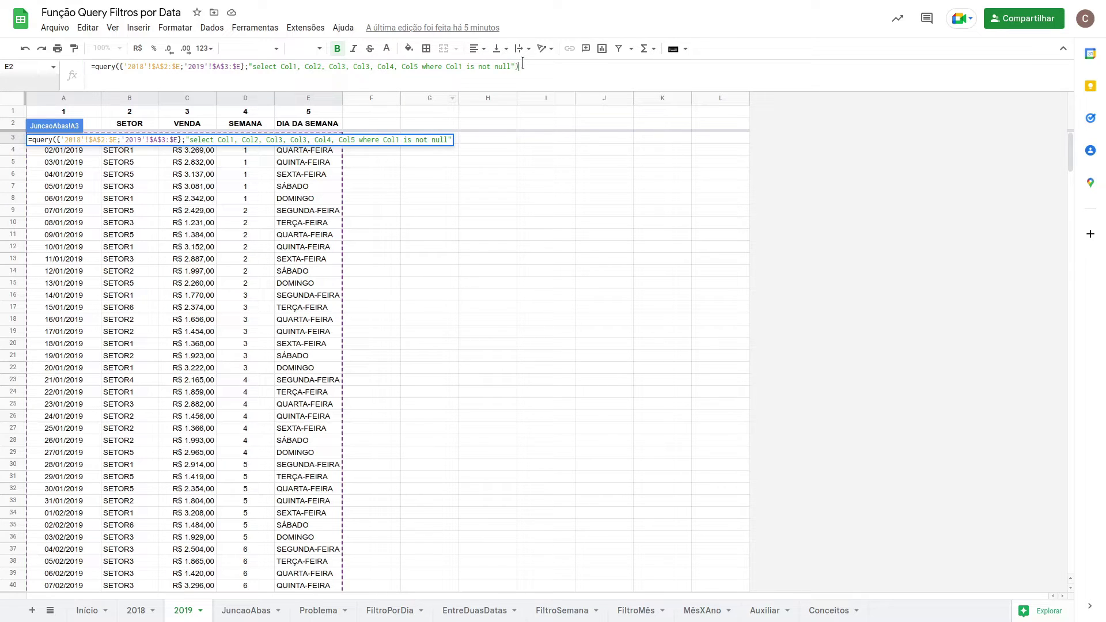
pyautogui.press('Return')
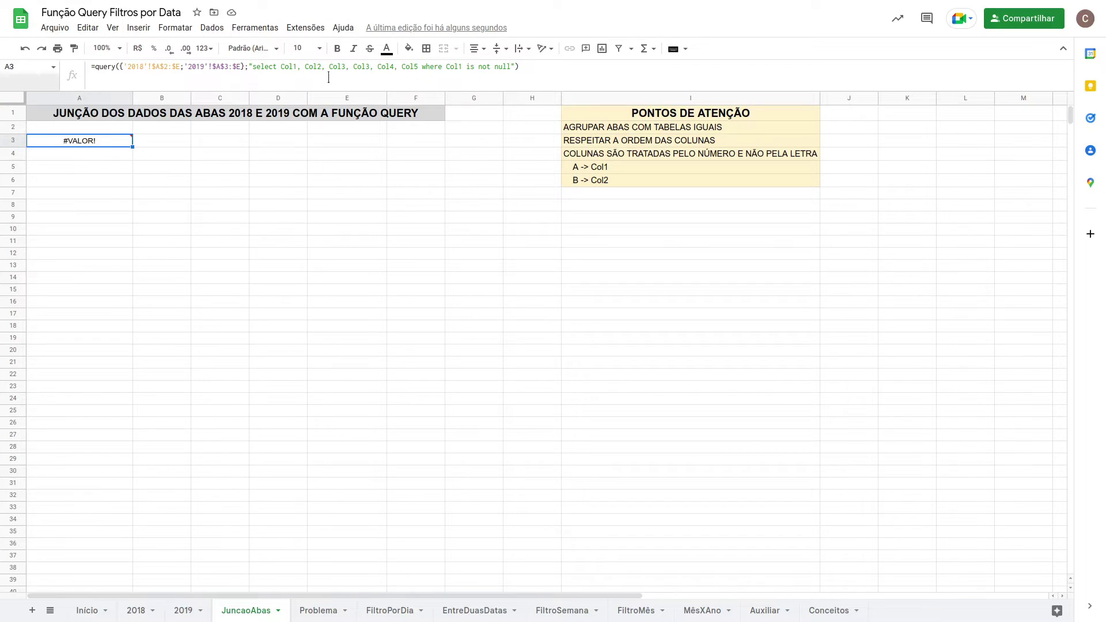
# Remove the duplicate Col3 from the select clause of the QUERY formula in A3
pyautogui.click(373, 66)
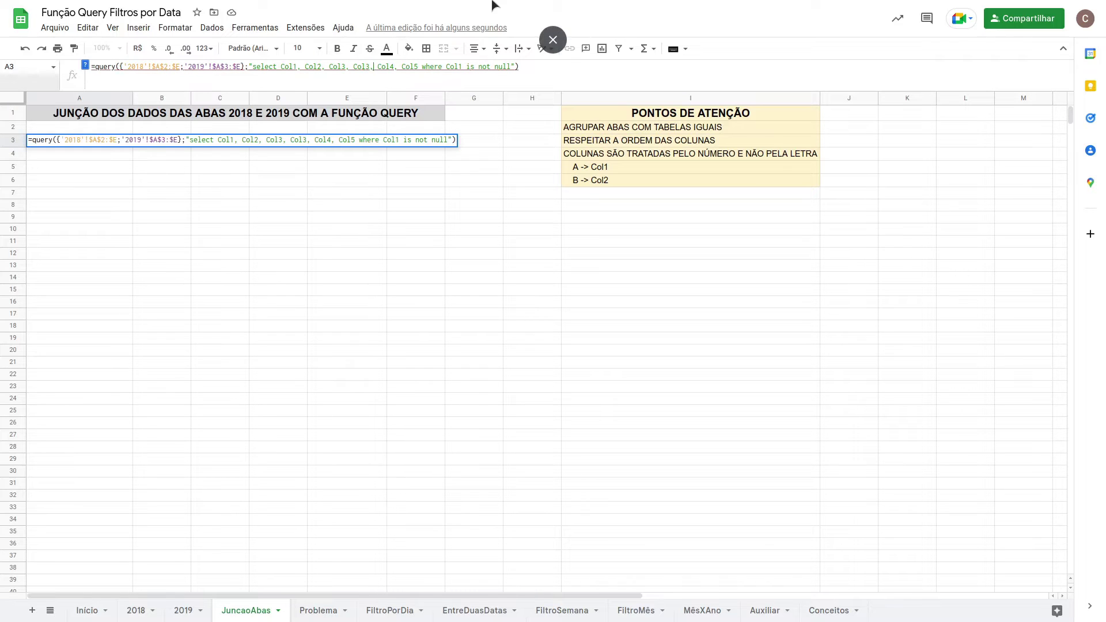
pyautogui.press('BackSpace')
pyautogui.press('BackSpace')
pyautogui.press('BackSpace')
pyautogui.press('BackSpace')
pyautogui.press('BackSpace')
pyautogui.press('BackSpace')
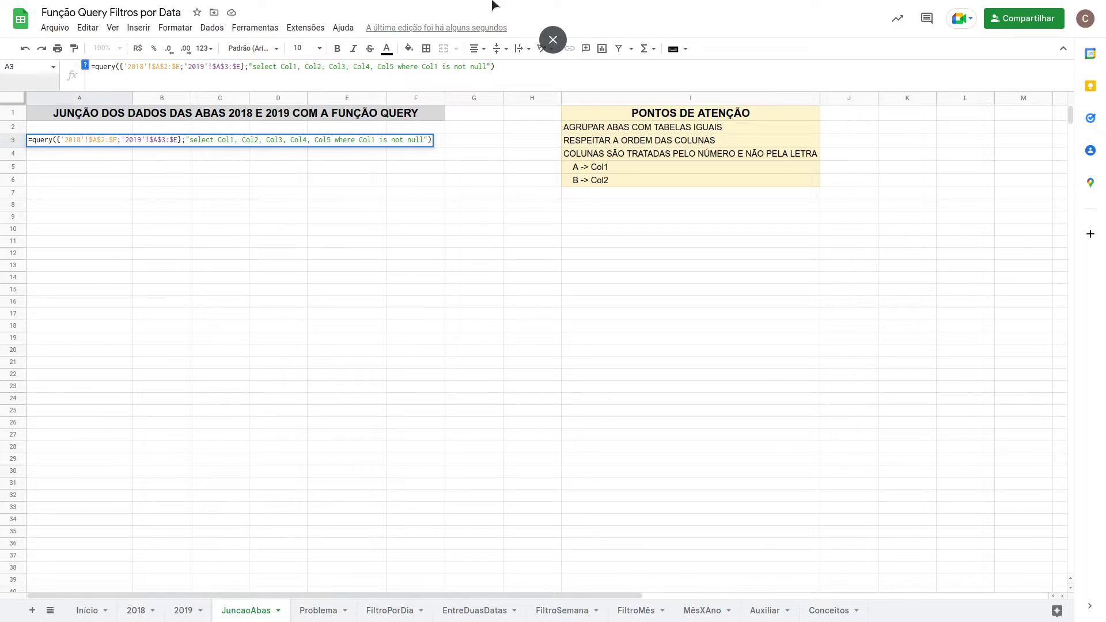
pyautogui.press('Return')
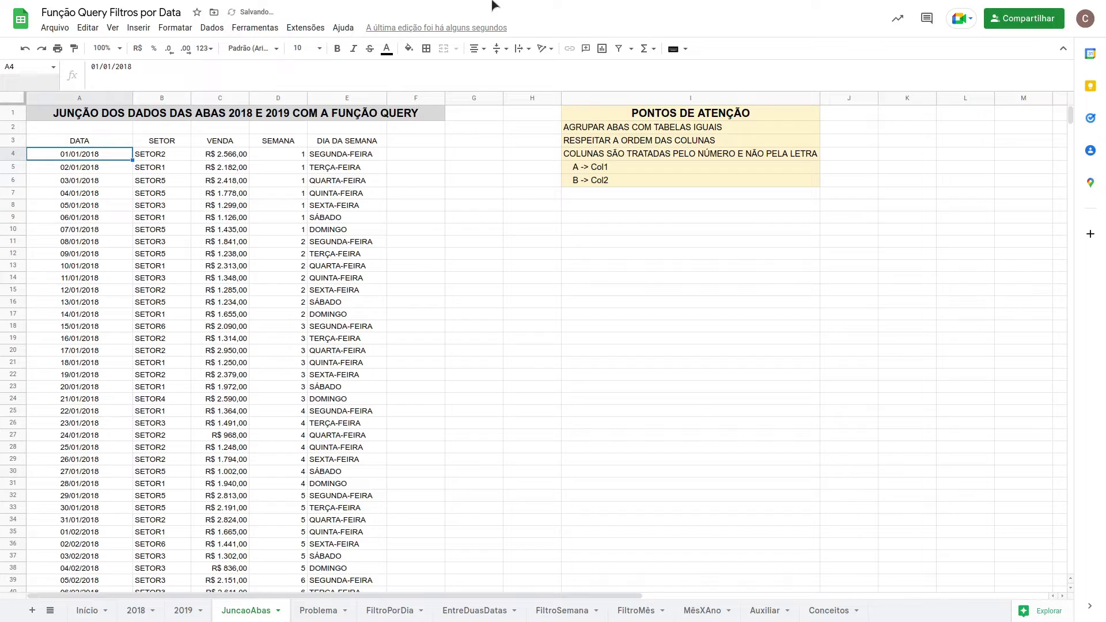
# Try writing the third column as lowercase col3 in the A3 query string, and check the result
pyautogui.click(96, 141)
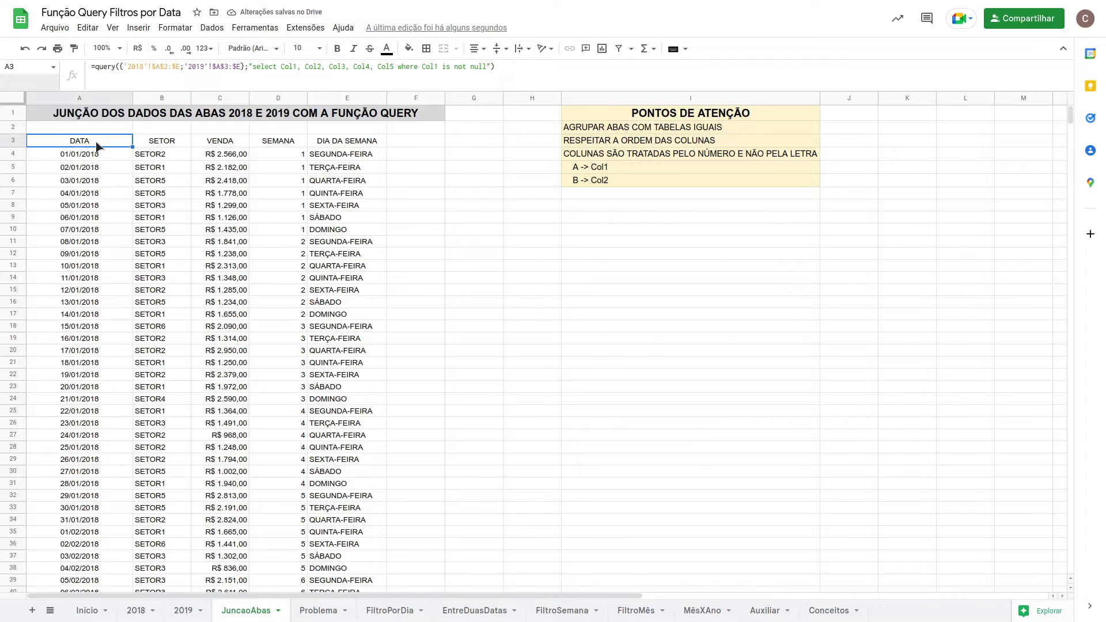
pyautogui.click(332, 66)
pyautogui.press('BackSpace')
pyautogui.write('c')
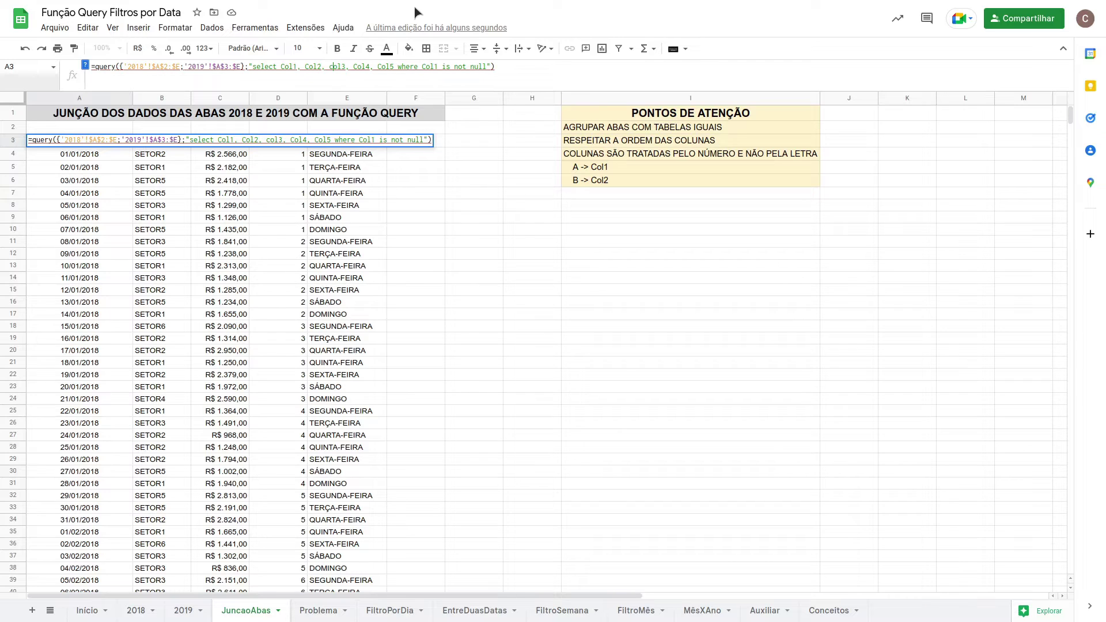
pyautogui.press('Return')
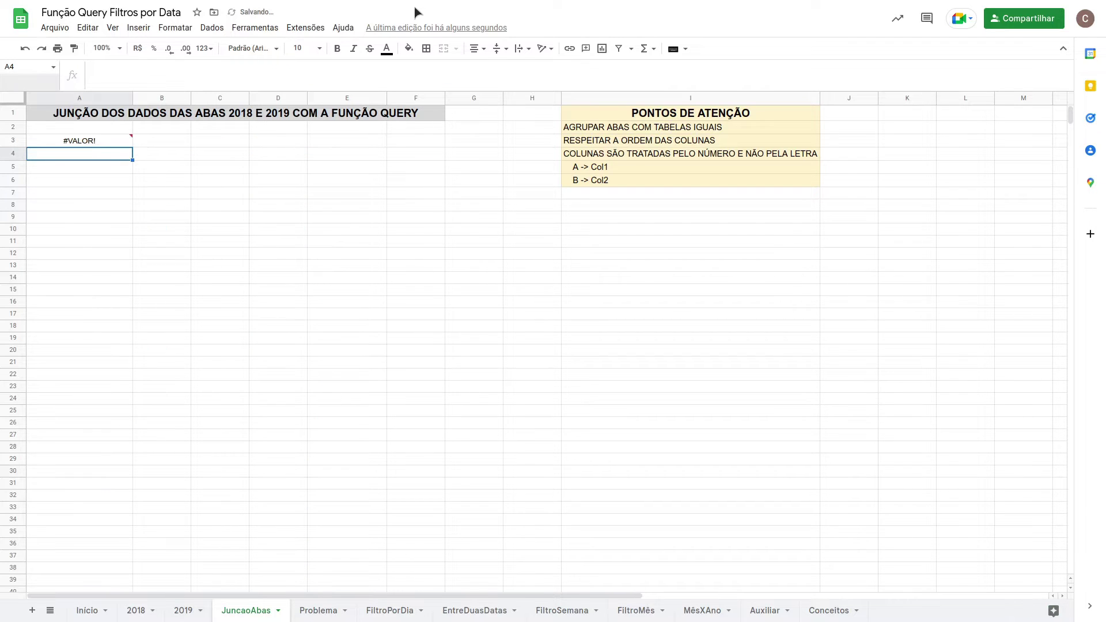
pyautogui.press('Up')
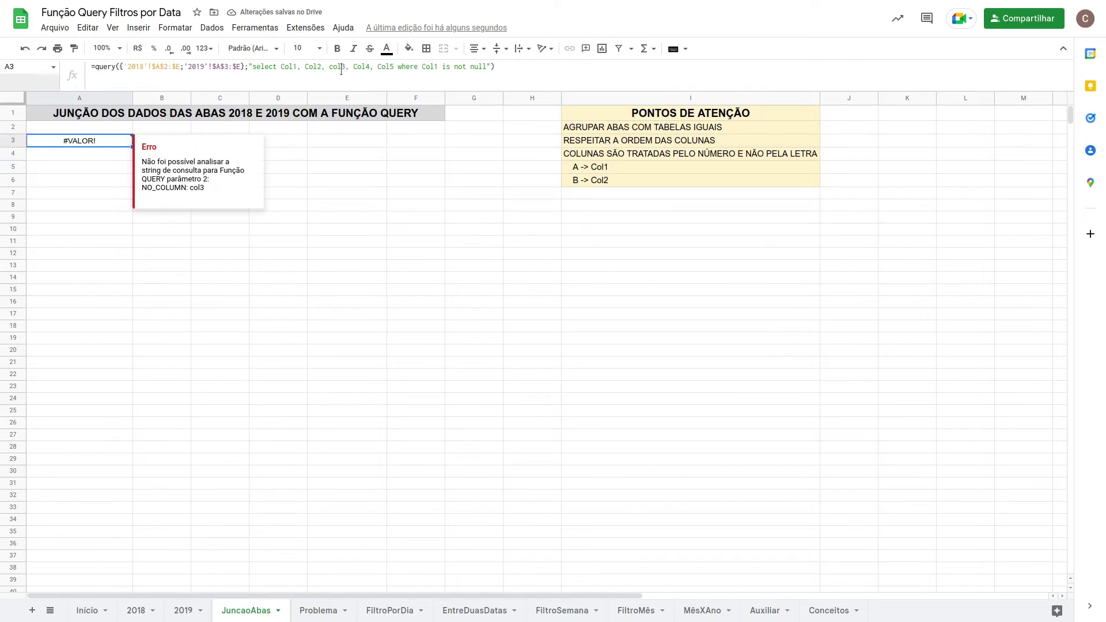
# Try writing the third column in all capitals as COL3 in the A3 query string, and check the result
pyautogui.click(340, 70)
pyautogui.press('BackSpace')
pyautogui.press('BackSpace')
pyautogui.press('BackSpace')
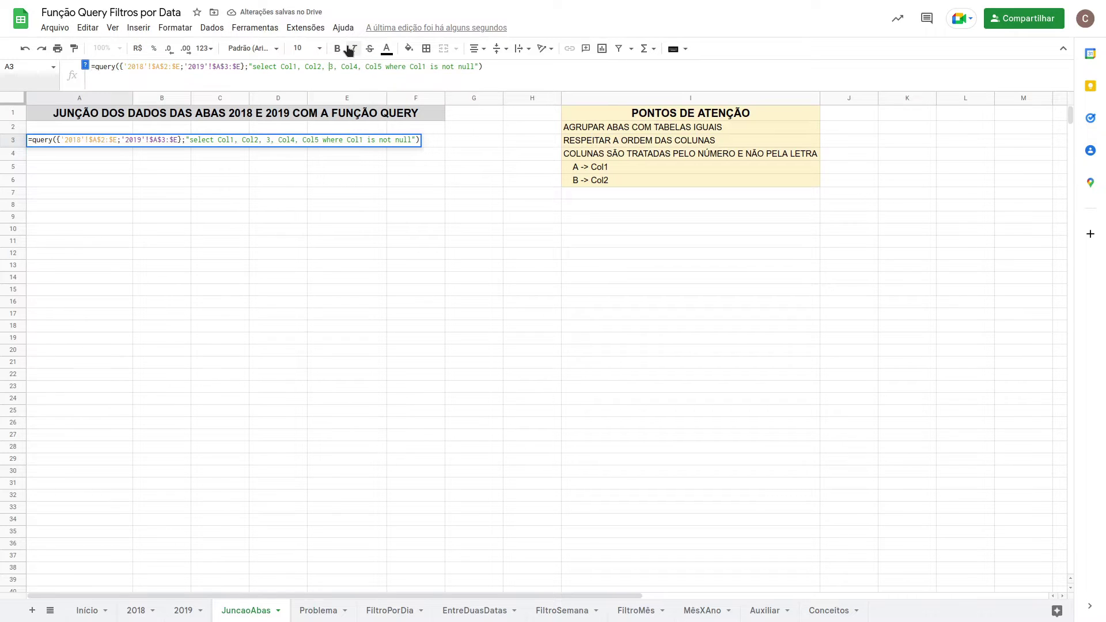
pyautogui.write('COL')
pyautogui.press('Return')
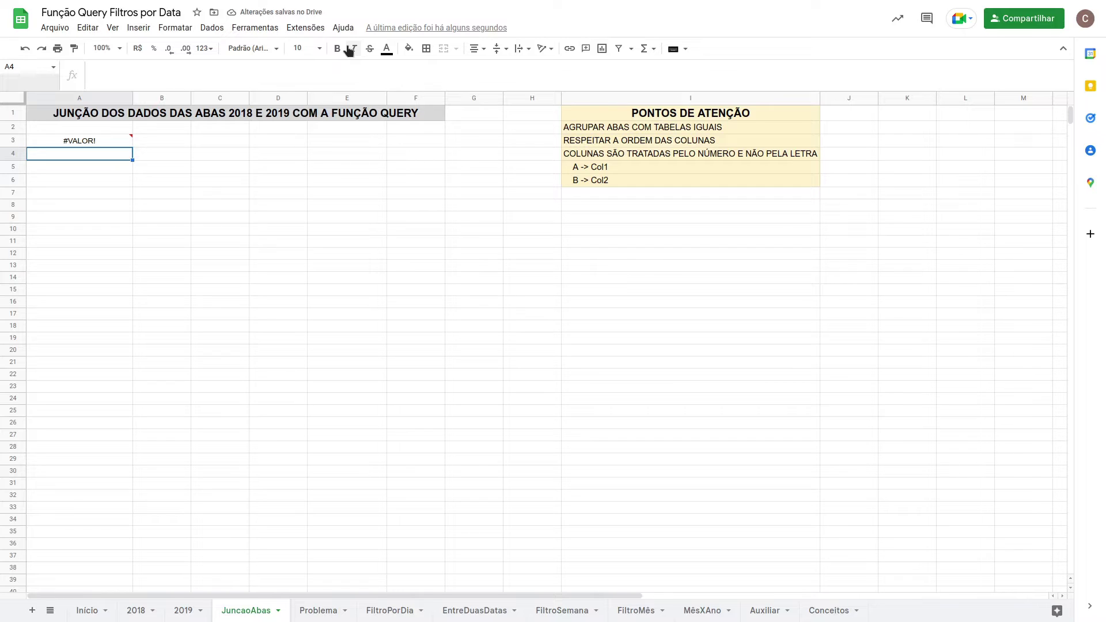
pyautogui.click(115, 143)
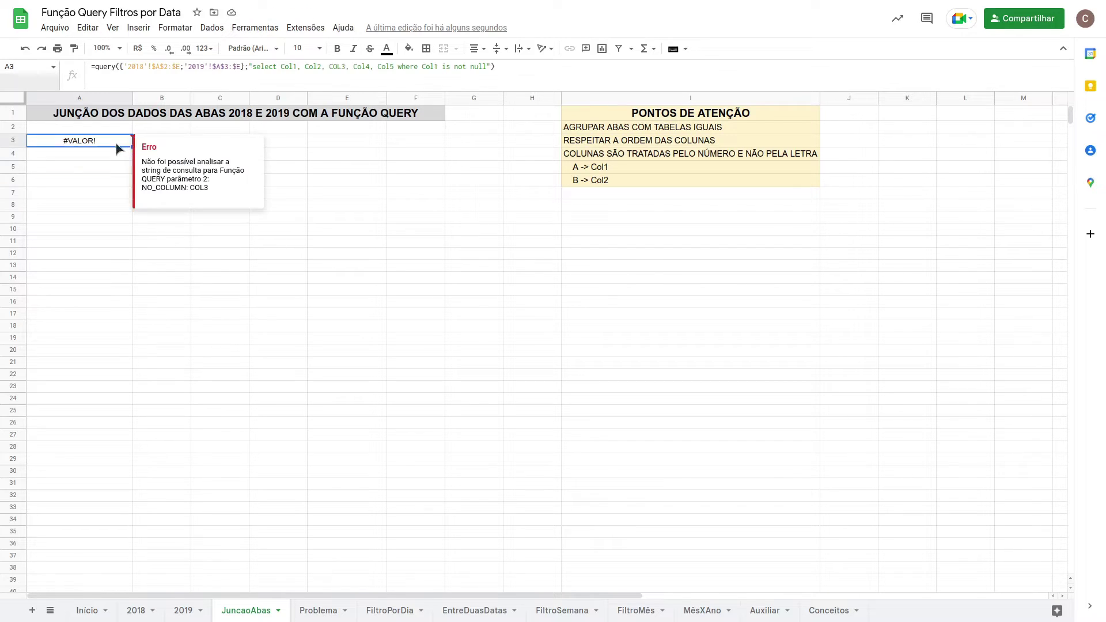
# Restore the third column reference to Col3 in the A3 QUERY formula
pyautogui.click(343, 66)
pyautogui.press('BackSpace')
pyautogui.press('BackSpace')
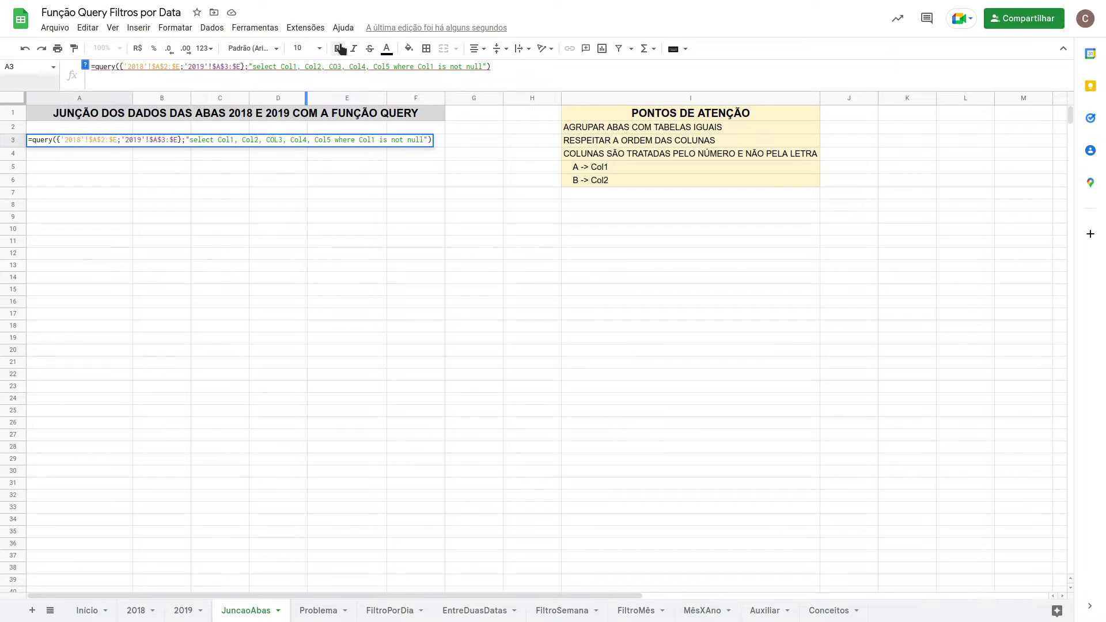
pyautogui.write('O')
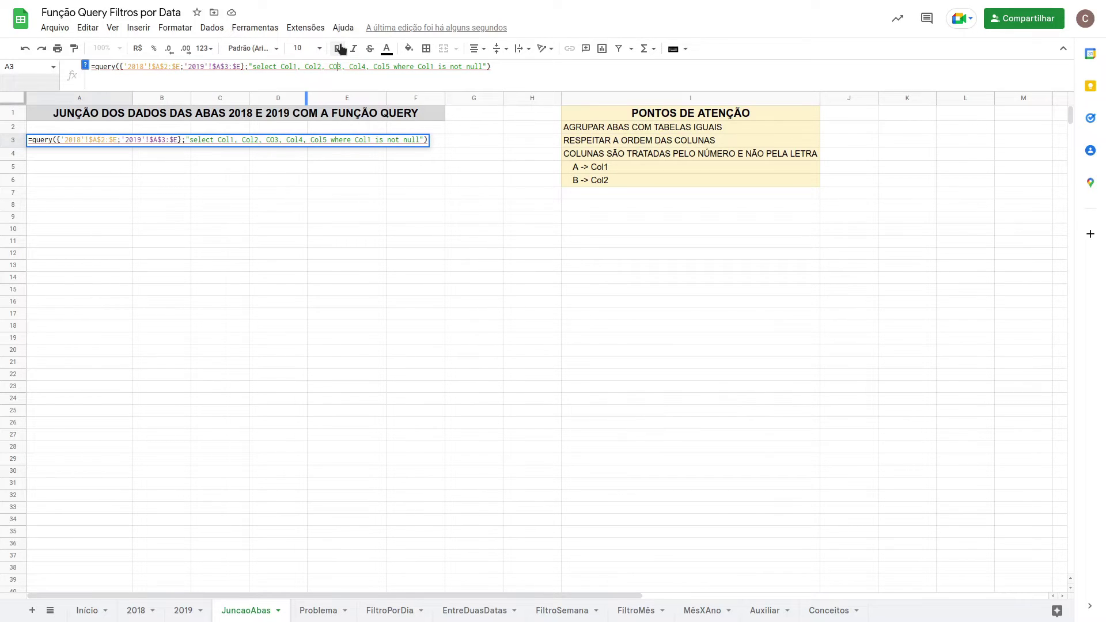
pyautogui.press('BackSpace')
pyautogui.write('ol')
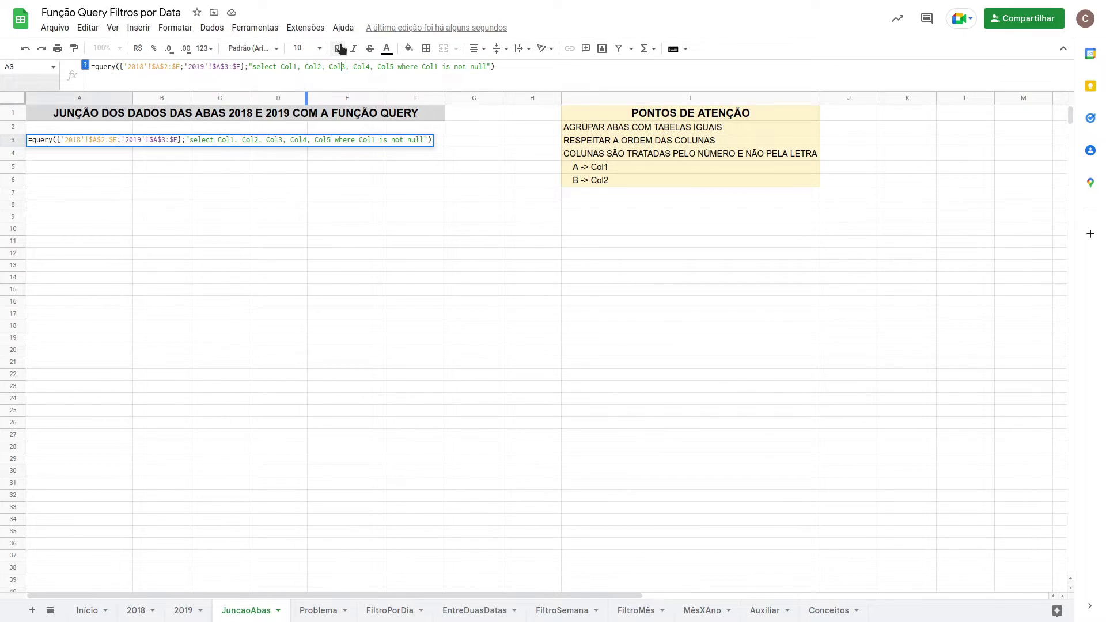
pyautogui.press('Return')
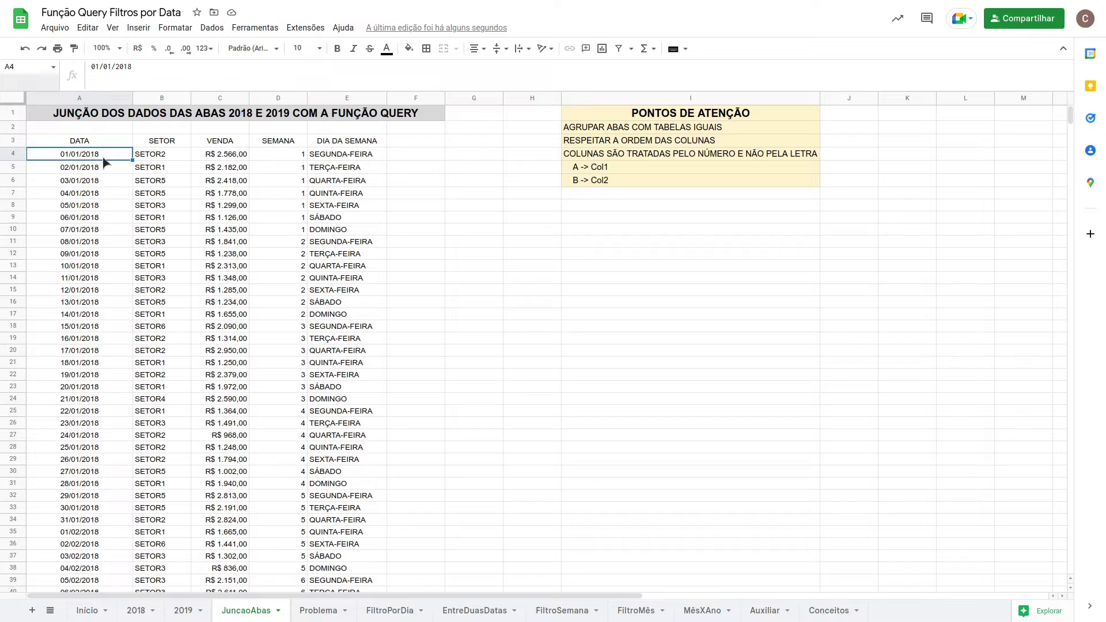
# Check the last rows of the consolidated data in JuncaoAbas, including the first row dated 11/09/2022, and return to the sheet's start
pyautogui.hotkey('ctrl', 'Down')
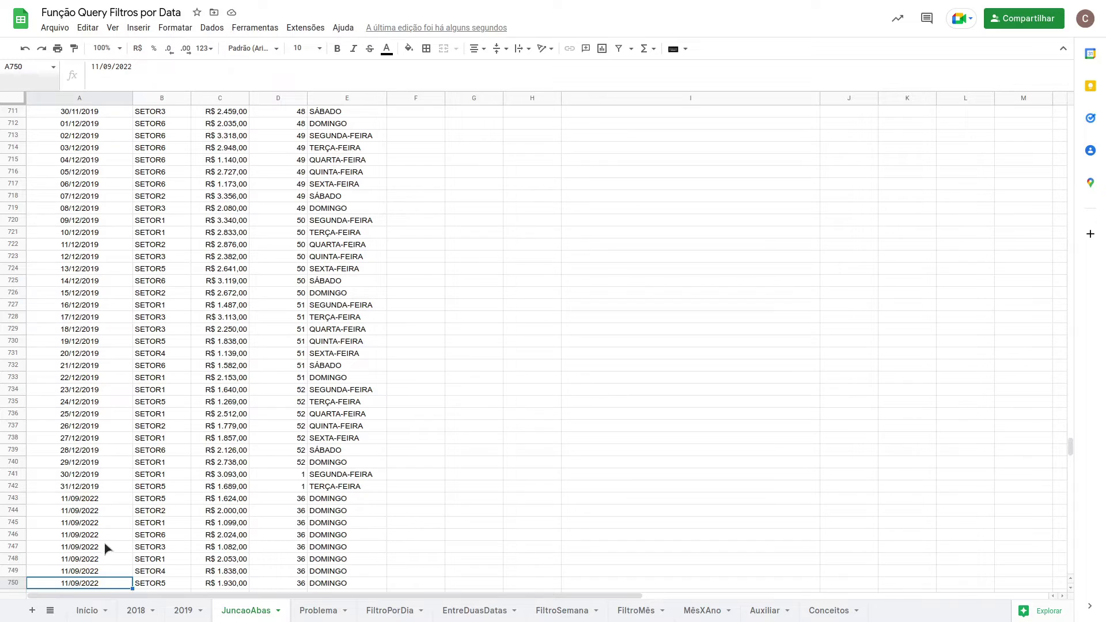
pyautogui.click(92, 503)
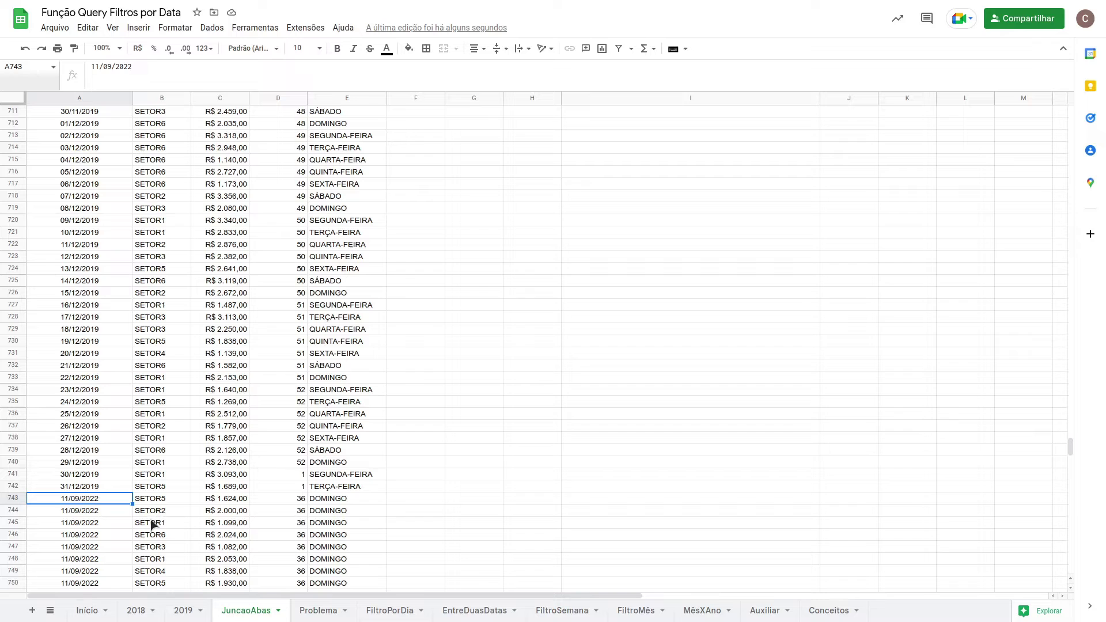
pyautogui.hotkey('ctrl', 'Home')
# Open the Problema sheet and review the PROBLEMA note and the TEXTO date-conversion formula in C3
pyautogui.click(332, 611)
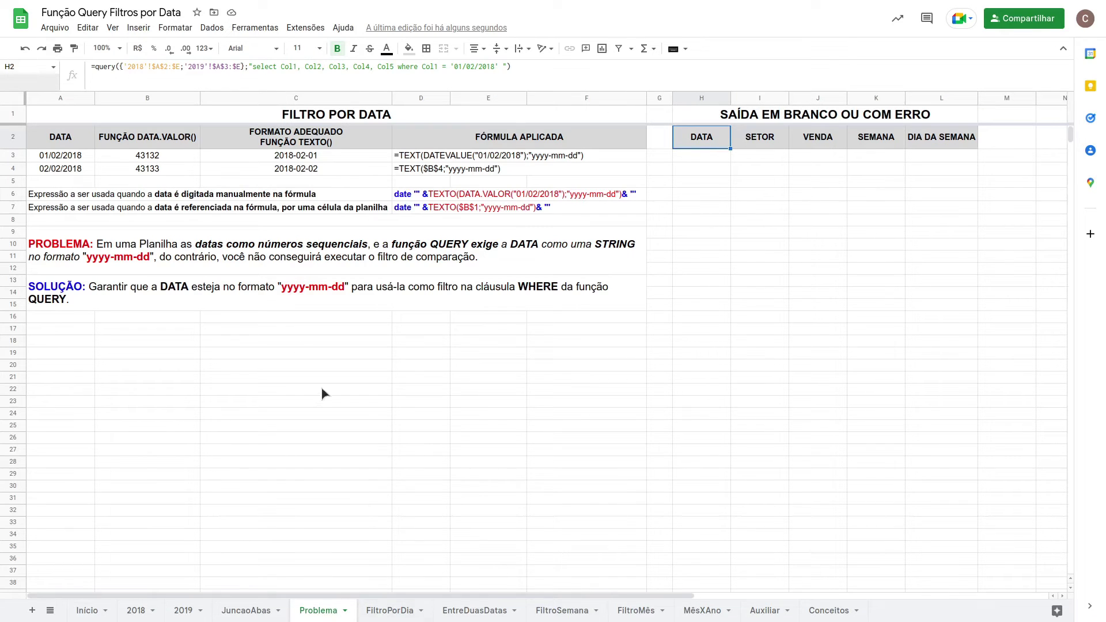
pyautogui.click(252, 262)
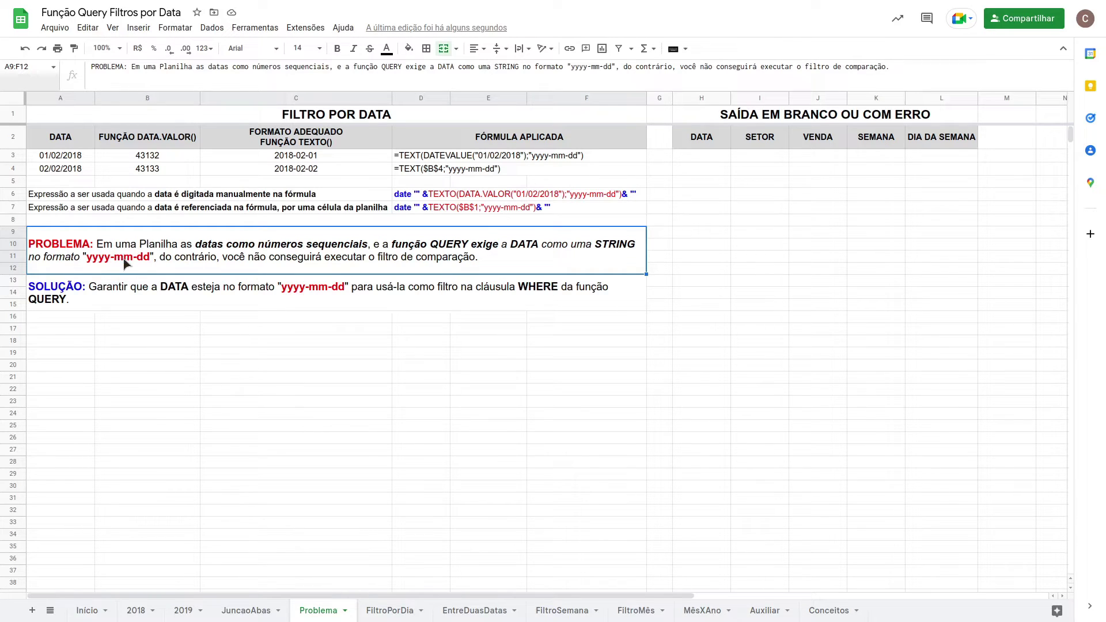
pyautogui.click(301, 160)
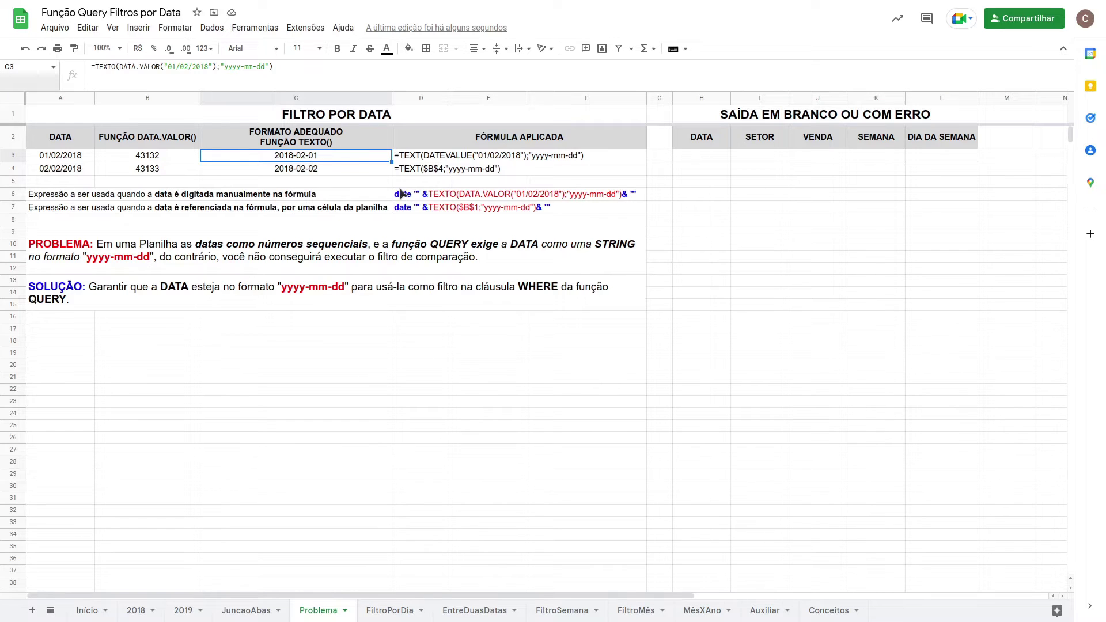
# Examine the QUERY formula in H2: its source ranges, selected columns and the plain-text date in the where clause
pyautogui.click(716, 136)
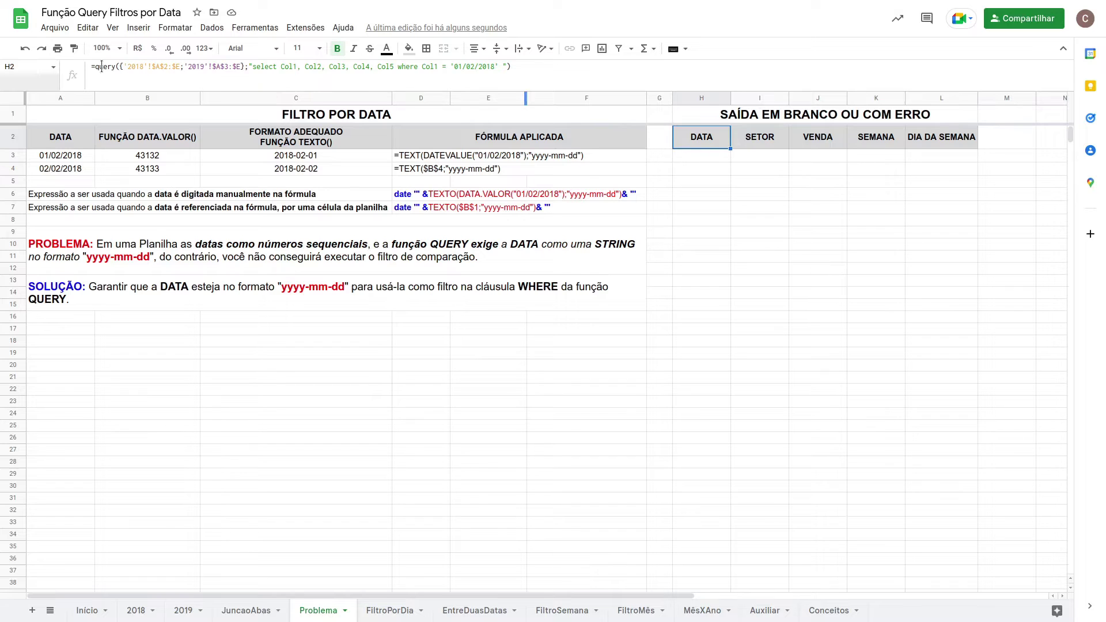
pyautogui.moveTo(94, 67); pyautogui.dragTo(241, 68)
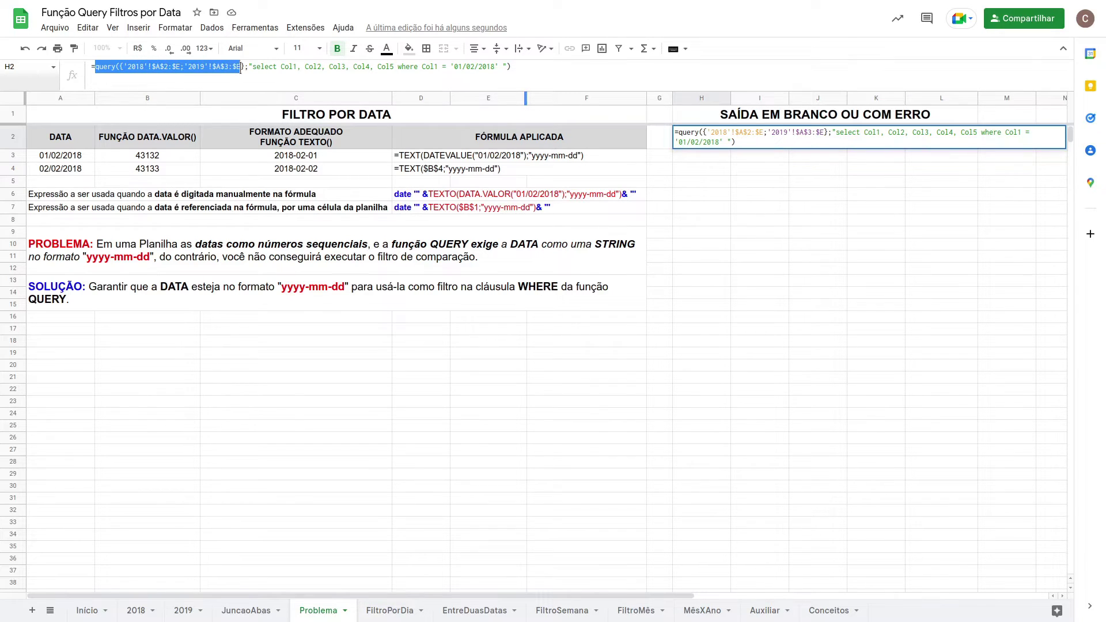
pyautogui.click(144, 67)
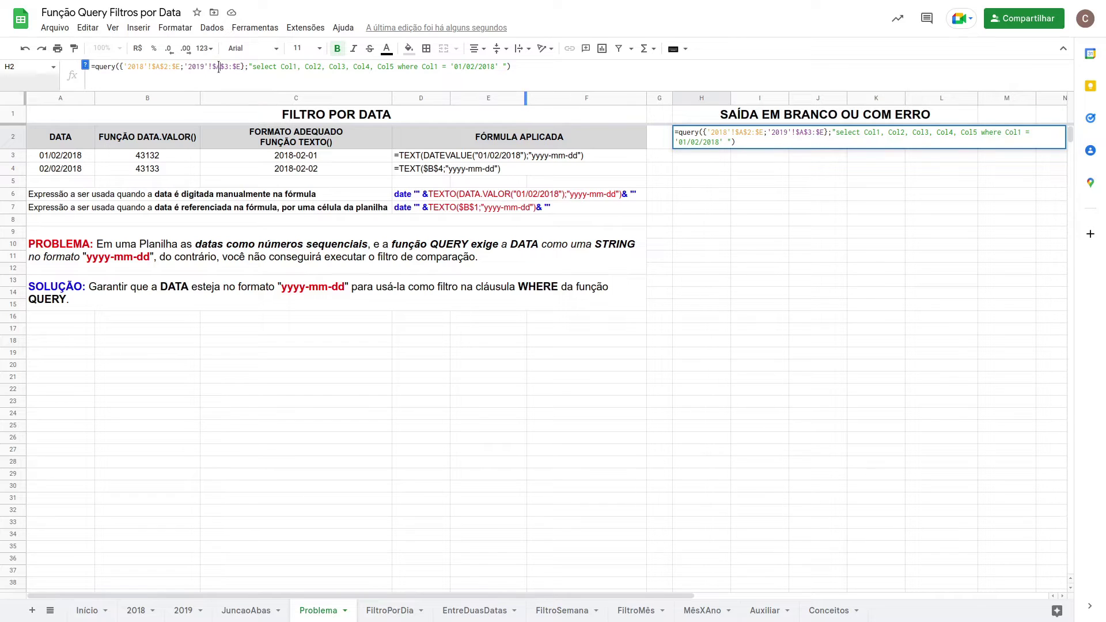
pyautogui.moveTo(280, 70); pyautogui.dragTo(394, 70)
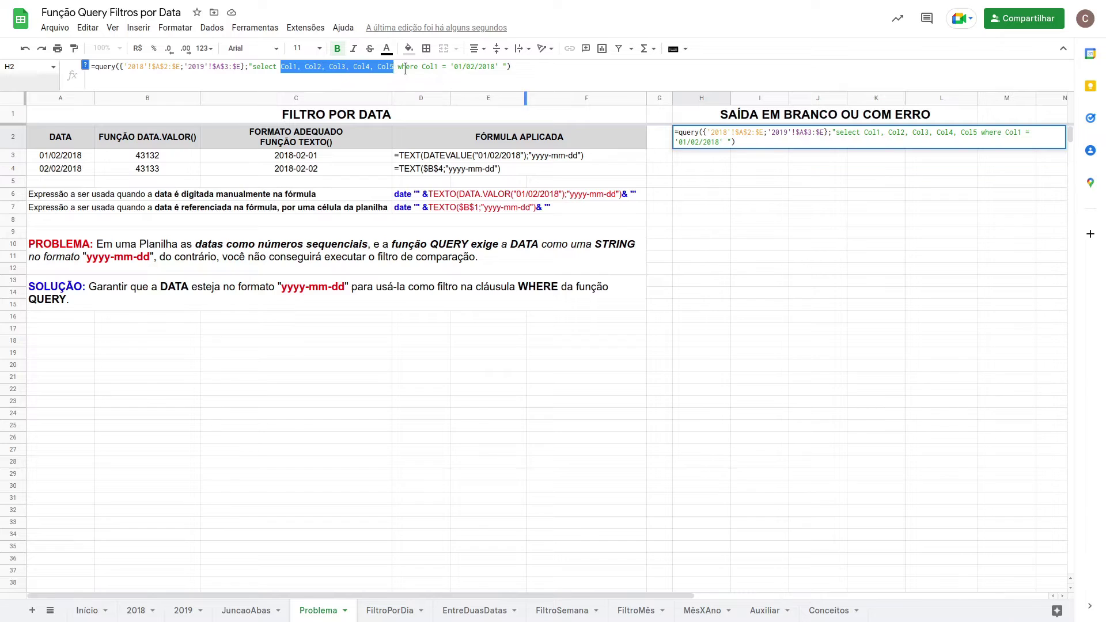
pyautogui.click(412, 68)
pyautogui.click(430, 67)
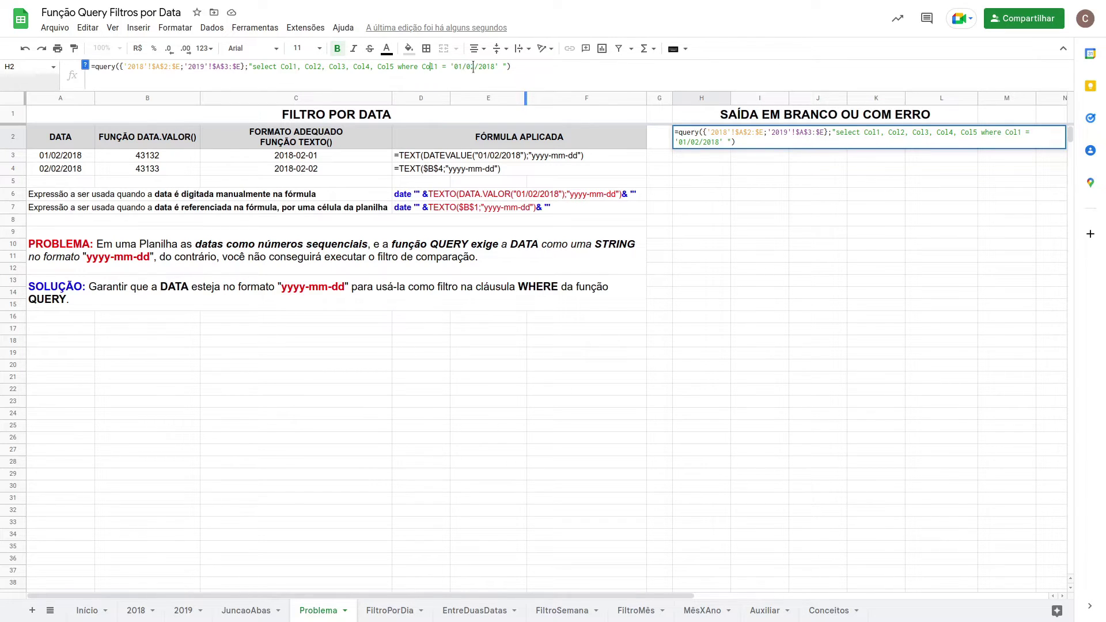
pyautogui.moveTo(494, 67); pyautogui.dragTo(455, 67)
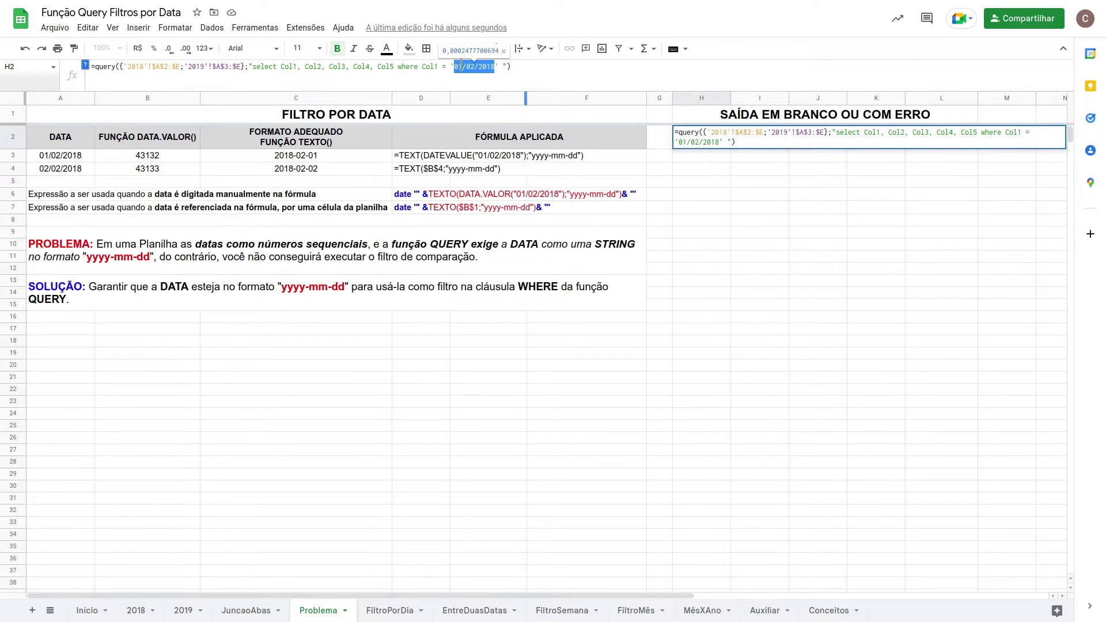
pyautogui.press('Return')
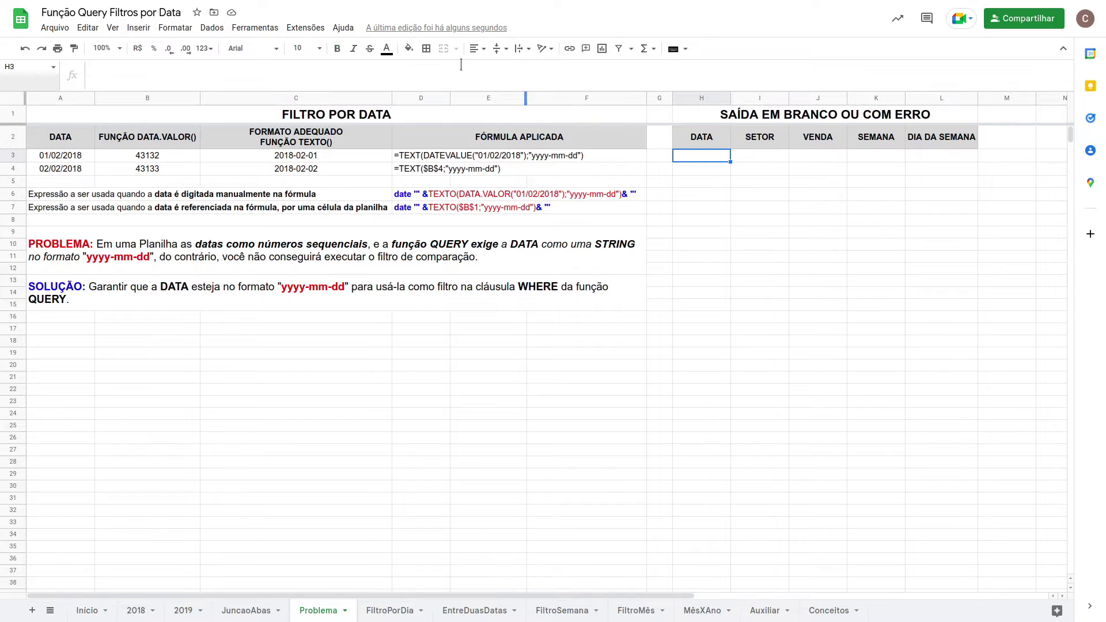
pyautogui.click(717, 134)
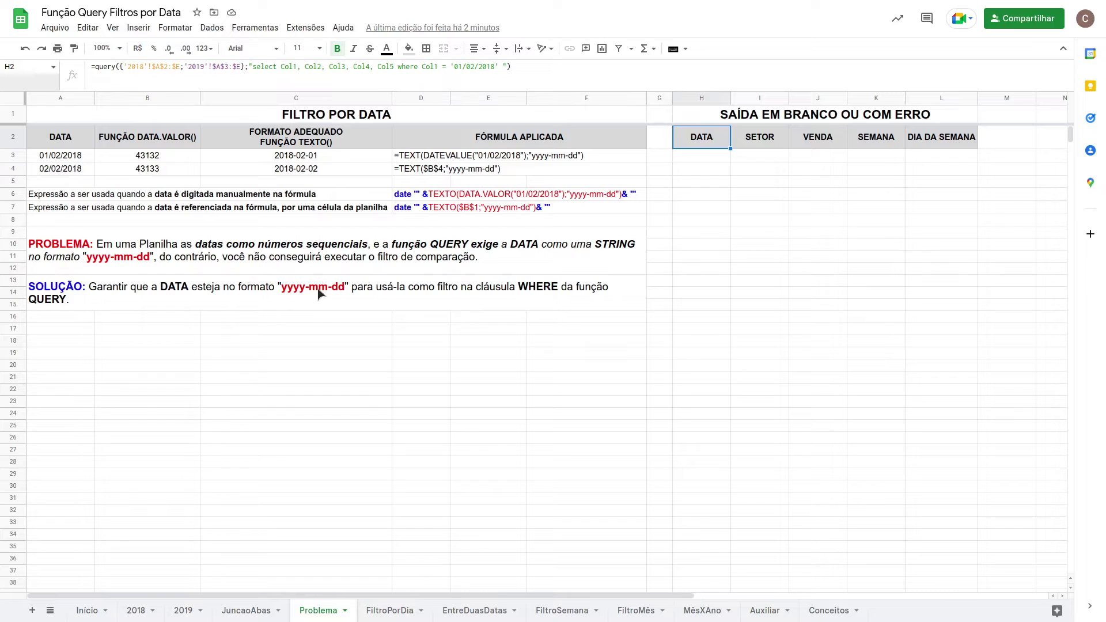
# Replace the quoted date in H2's QUERY formula with the date expression from D6, date '" &TEXTO(DATA.VALOR("01/02/2018");"yyyy-mm-dd")& "'
pyautogui.click(479, 195)
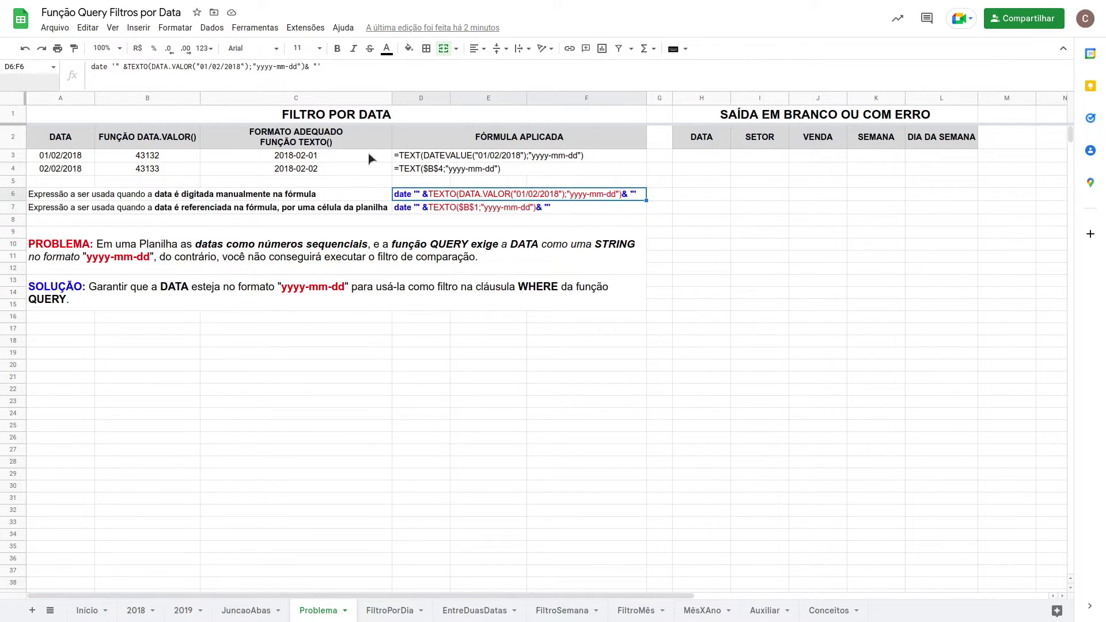
pyautogui.moveTo(326, 66); pyautogui.dragTo(148, 60)
pyautogui.hotkey('ctrl', 'c')
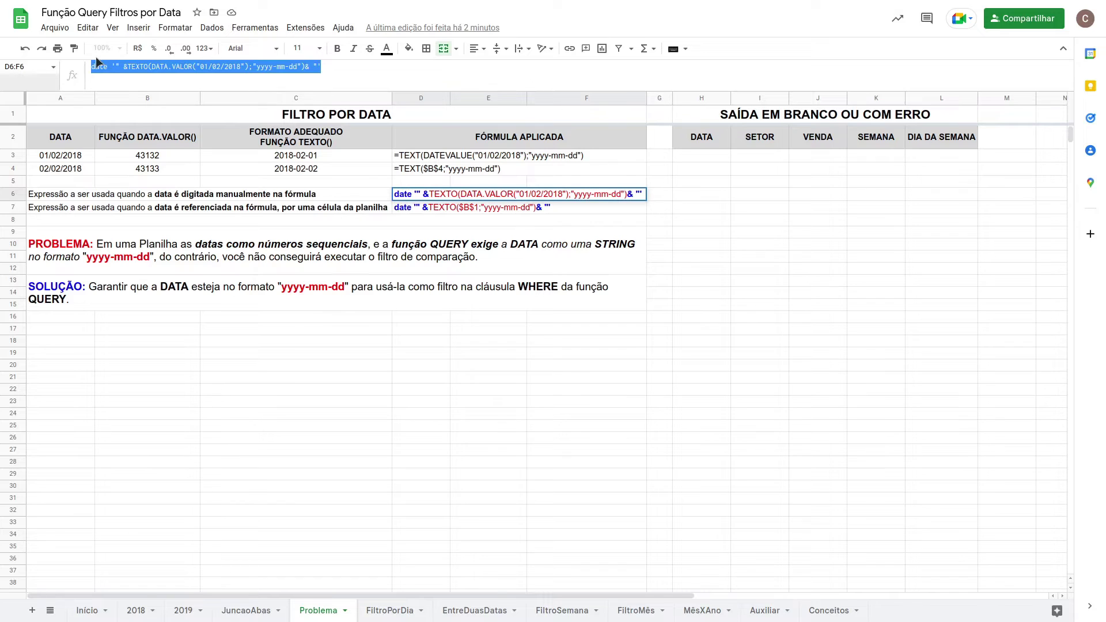
pyautogui.click(688, 144)
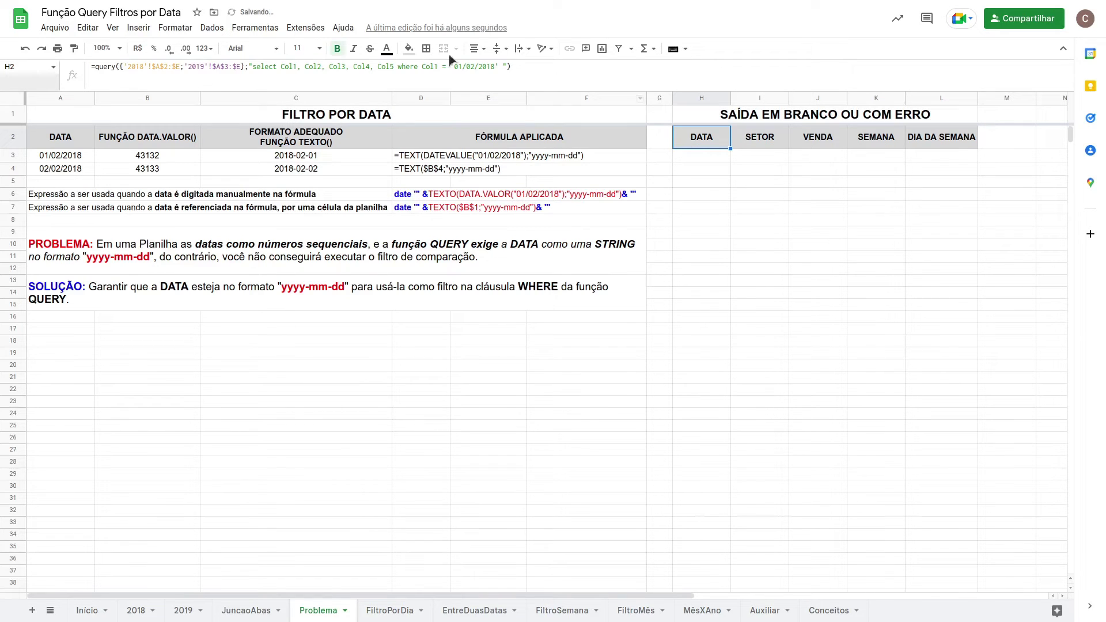
pyautogui.moveTo(498, 67); pyautogui.dragTo(453, 67)
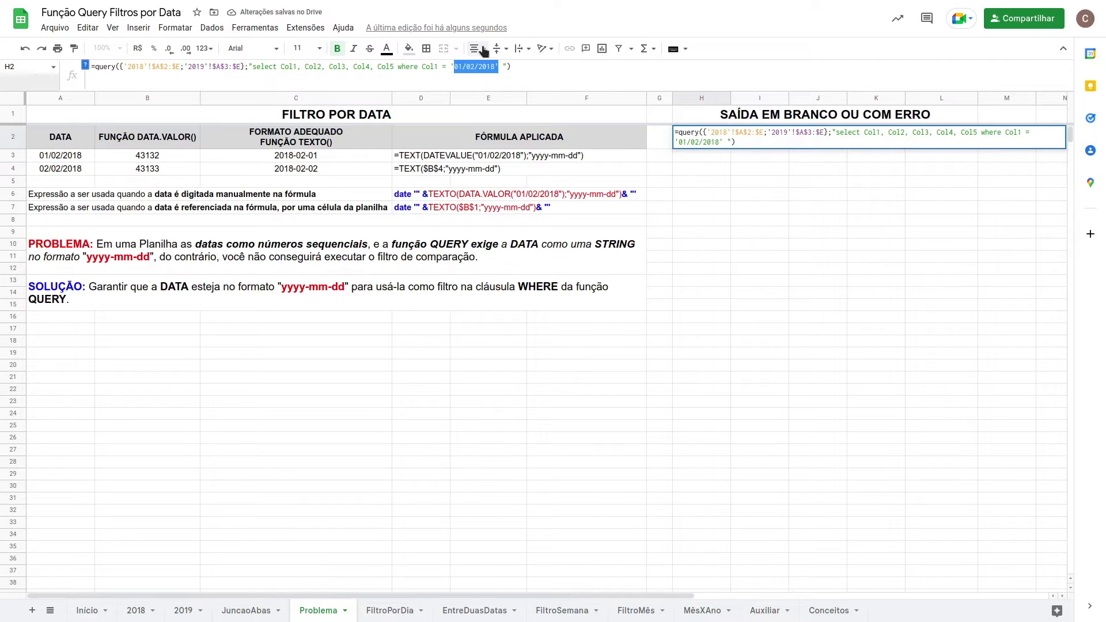
pyautogui.press('BackSpace')
pyautogui.hotkey('ctrl', 'v')
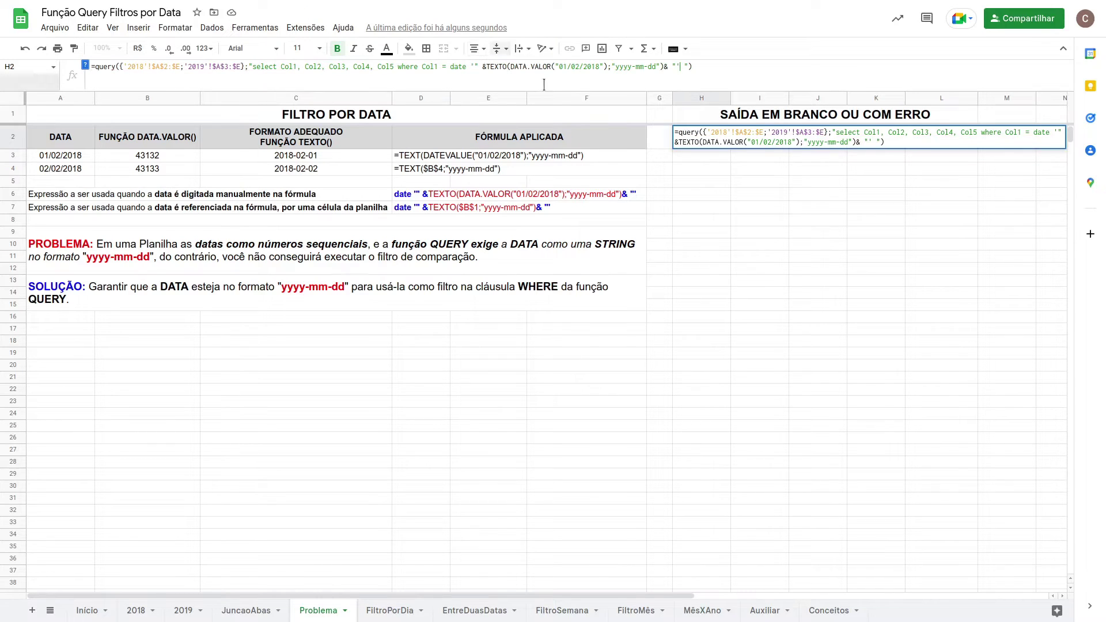
pyautogui.click(429, 67)
pyautogui.click(493, 67)
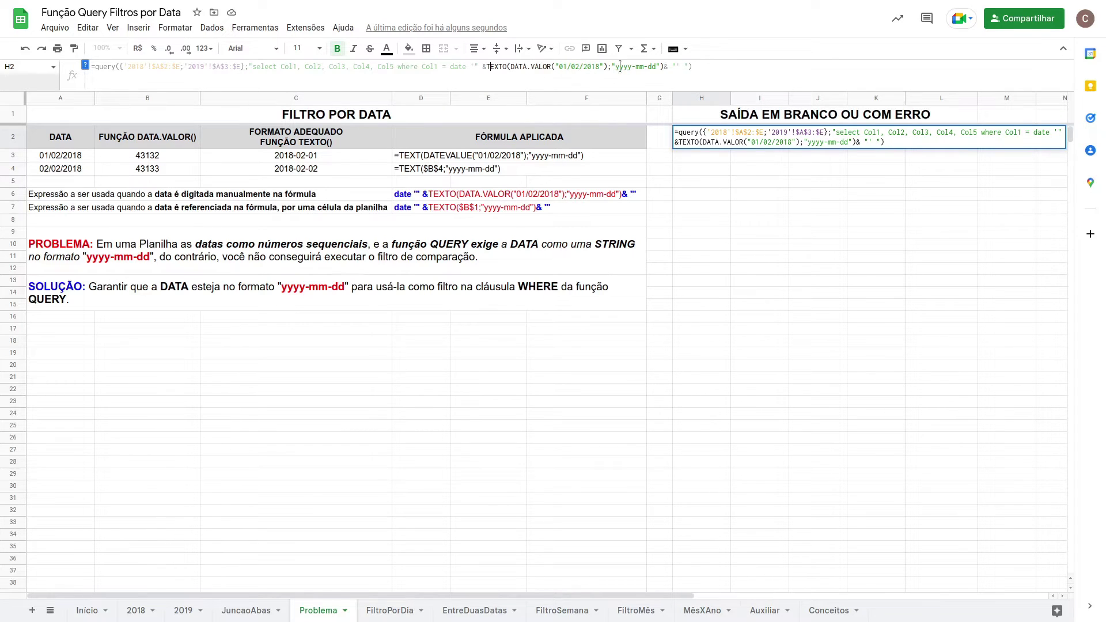
pyautogui.moveTo(615, 66); pyautogui.dragTo(655, 62)
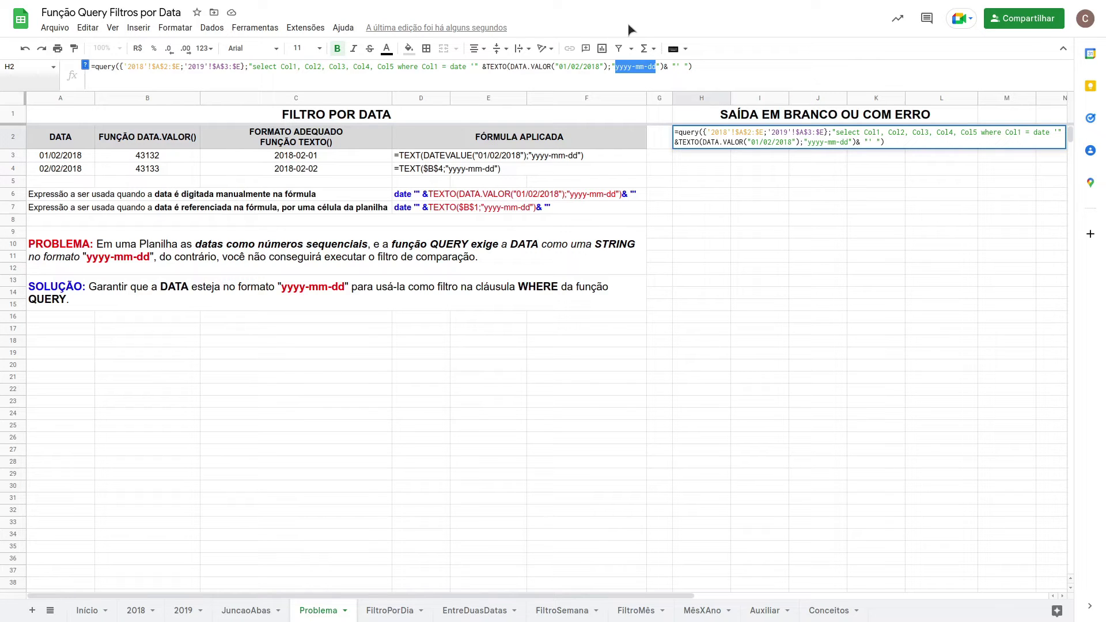
pyautogui.press('Return')
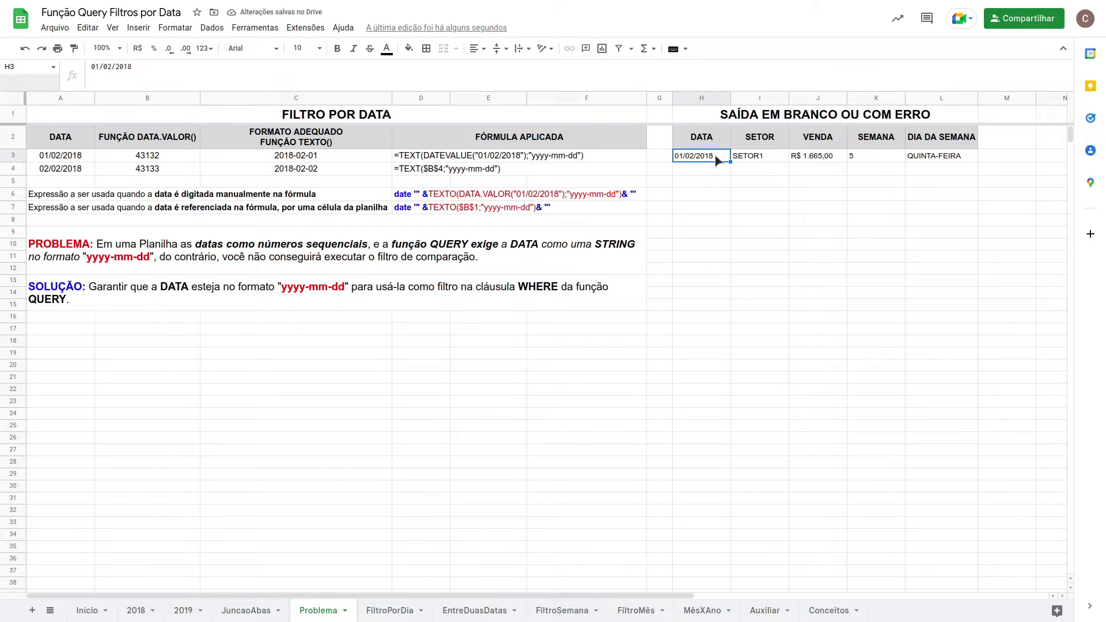
# On the FiltroPorDia sheet, set the manually entered date in A3's QUERY formula to 02/01/2018
pyautogui.click(397, 612)
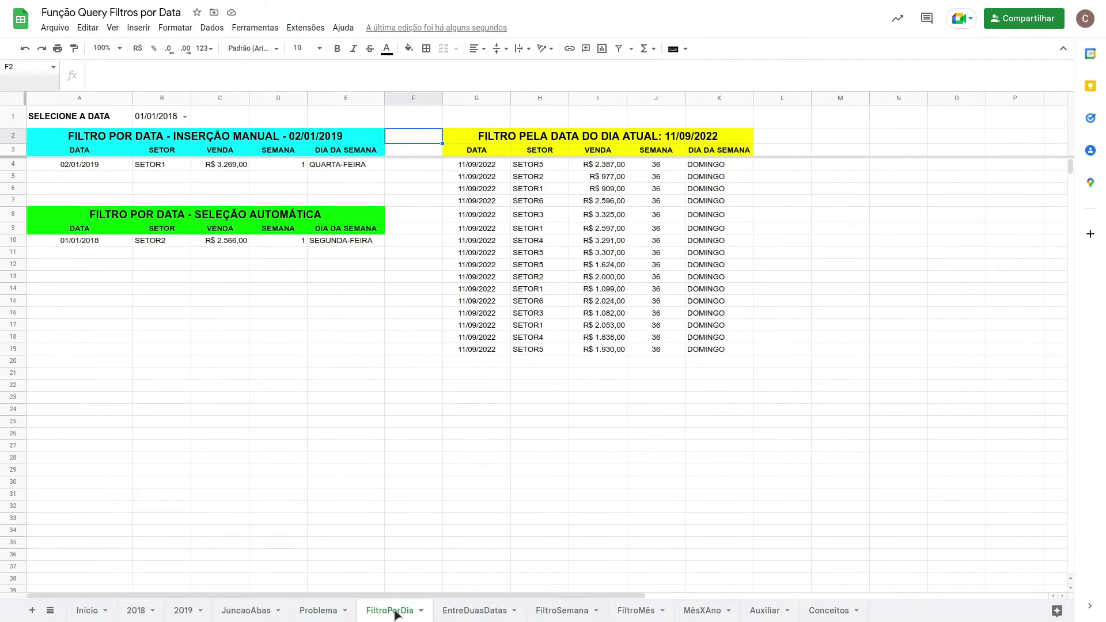
pyautogui.click(94, 149)
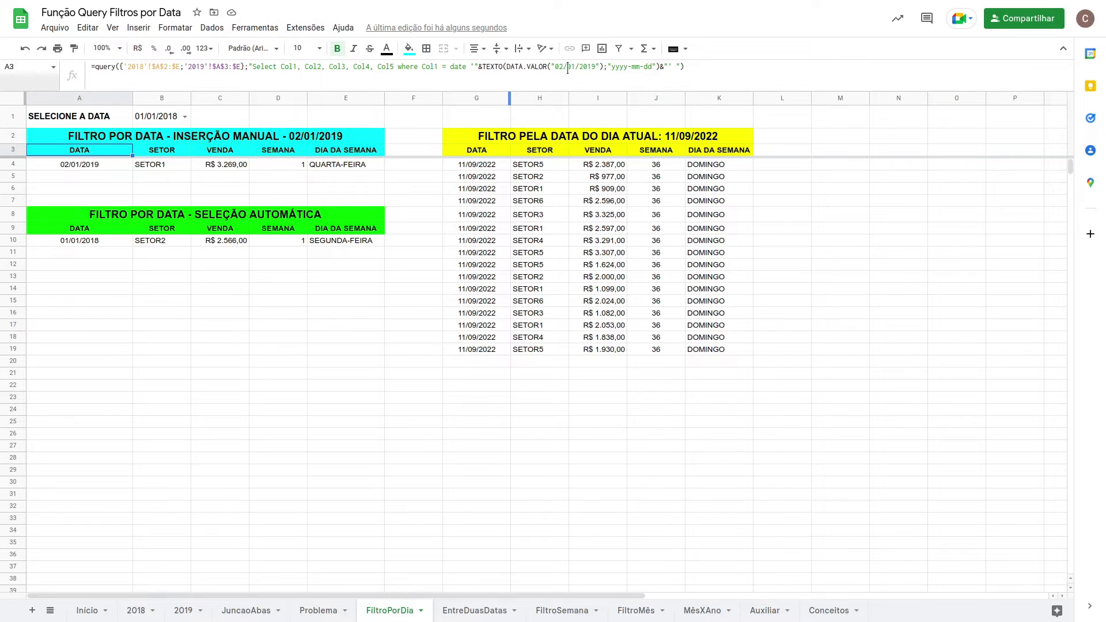
pyautogui.moveTo(451, 67); pyautogui.dragTo(664, 68)
pyautogui.click(595, 66)
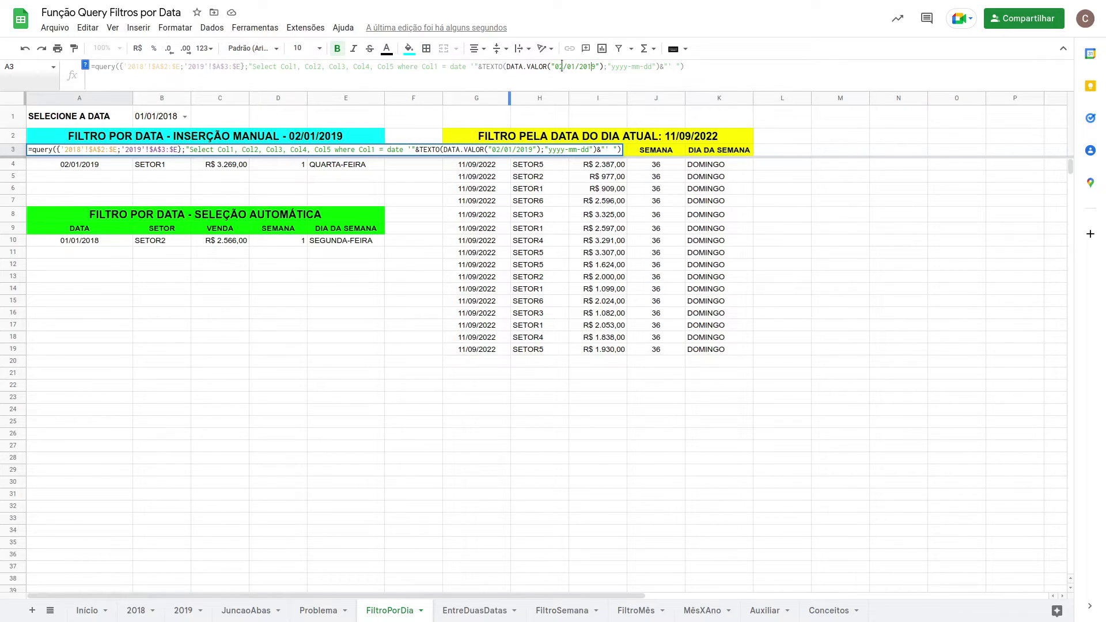
pyautogui.click(597, 66)
pyautogui.press('BackSpace')
pyautogui.write('8')
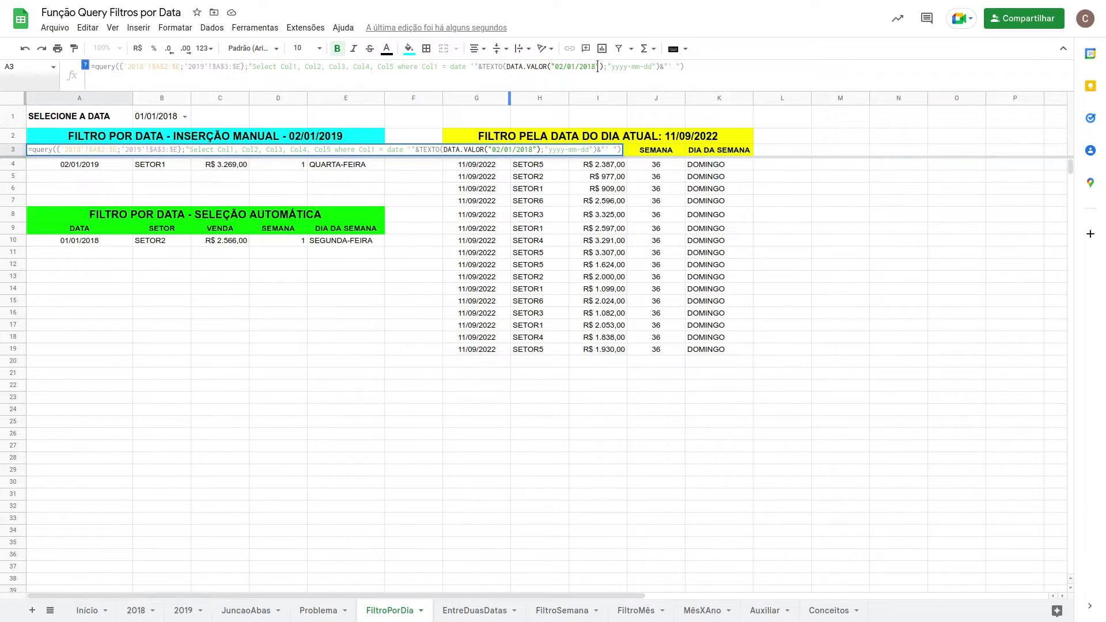
pyautogui.press('Return')
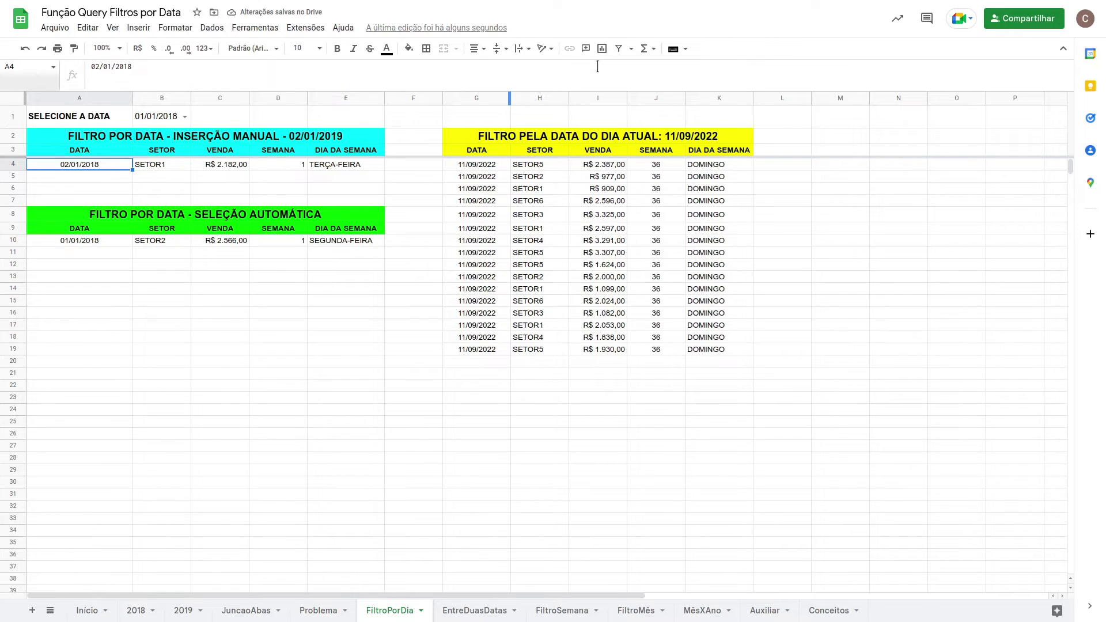
# Review the $B$1 reference in A9's QUERY formula, and set the selected date in B1 to 04/01/2018
pyautogui.click(156, 113)
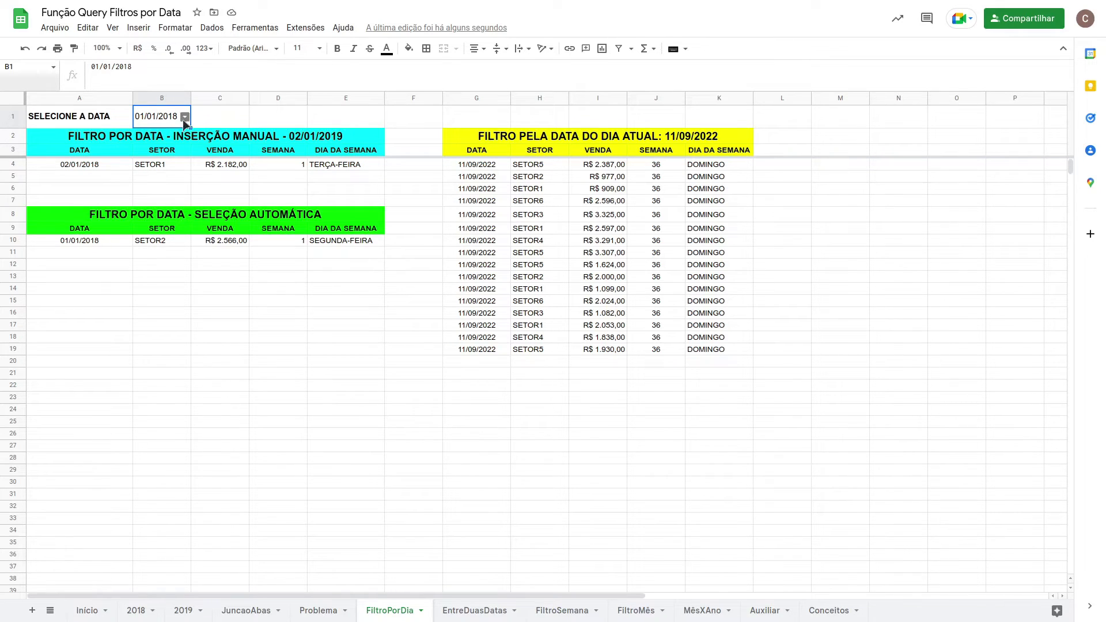
pyautogui.click(93, 230)
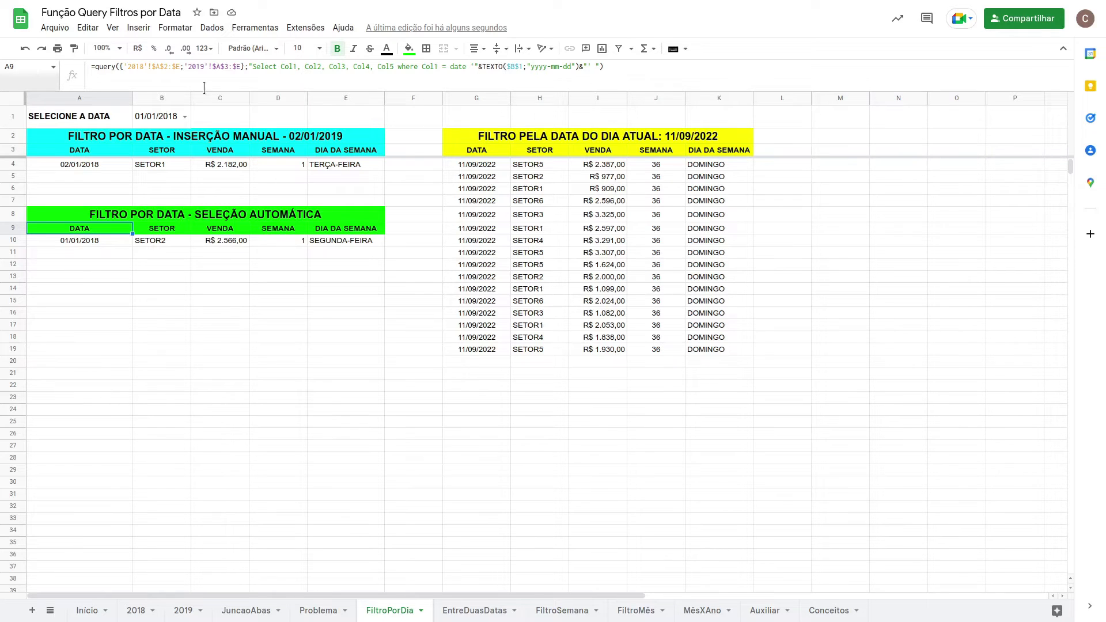
pyautogui.click(515, 67)
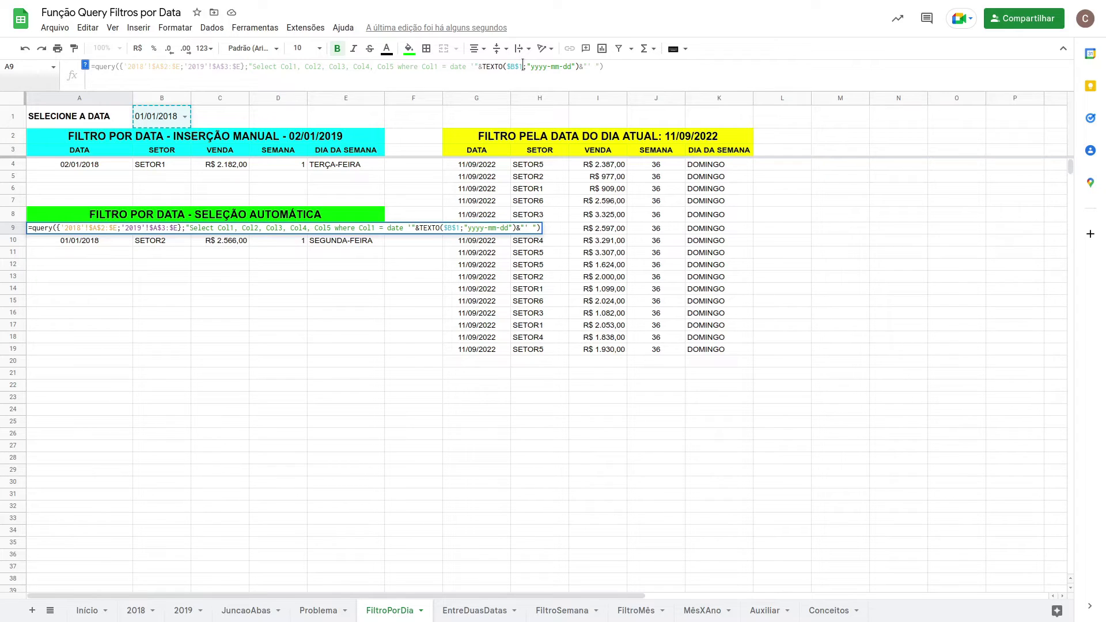
pyautogui.moveTo(521, 66); pyautogui.dragTo(506, 66)
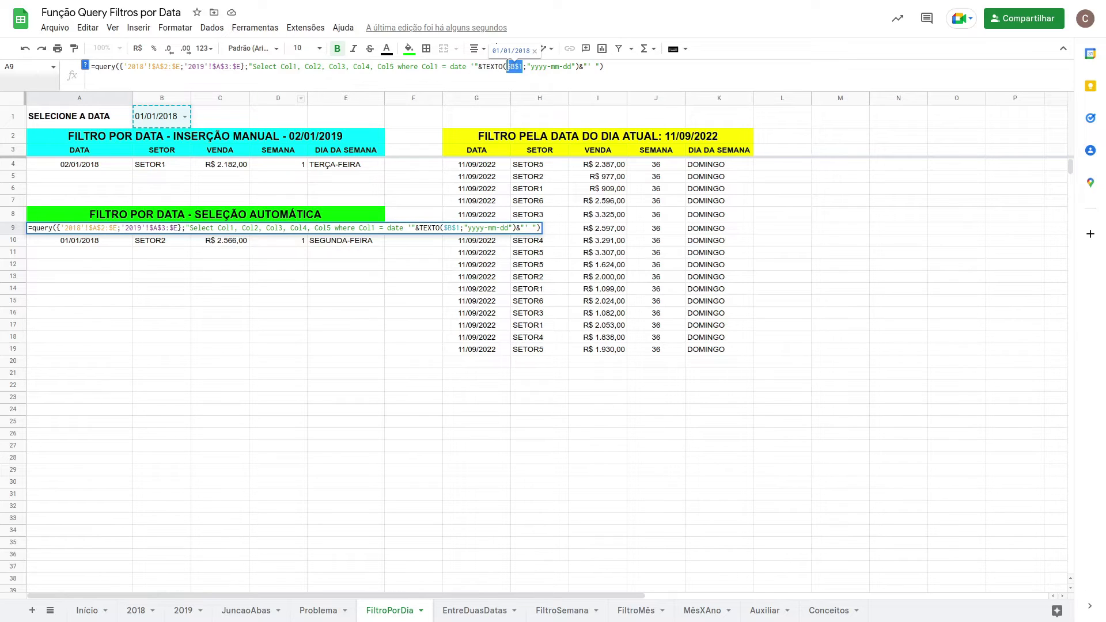
pyautogui.click(184, 118)
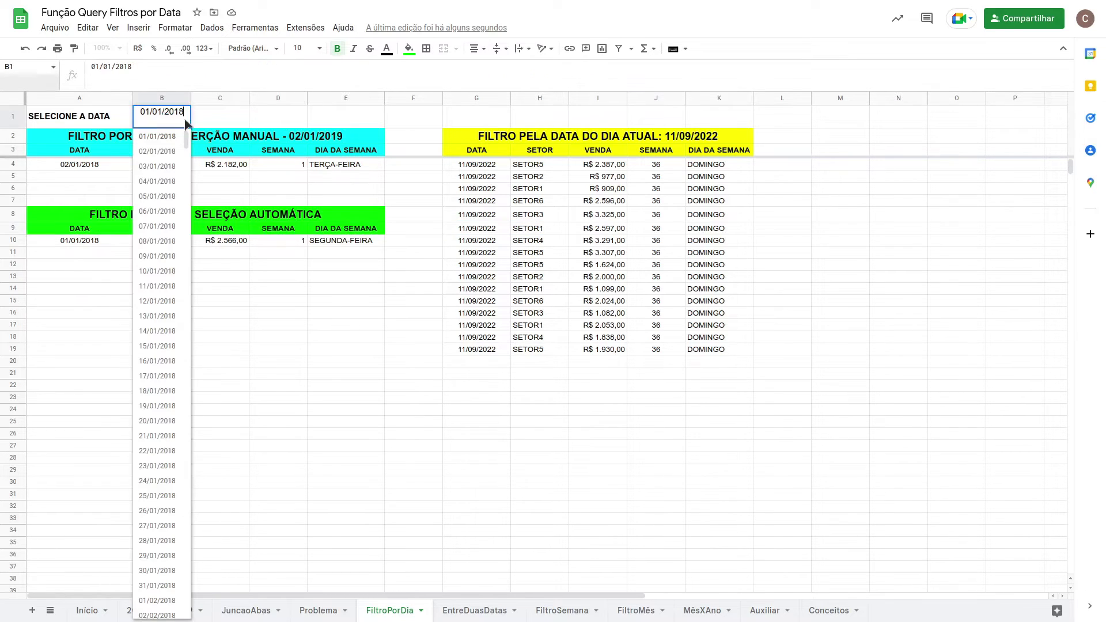
pyautogui.click(159, 182)
pyautogui.click(84, 241)
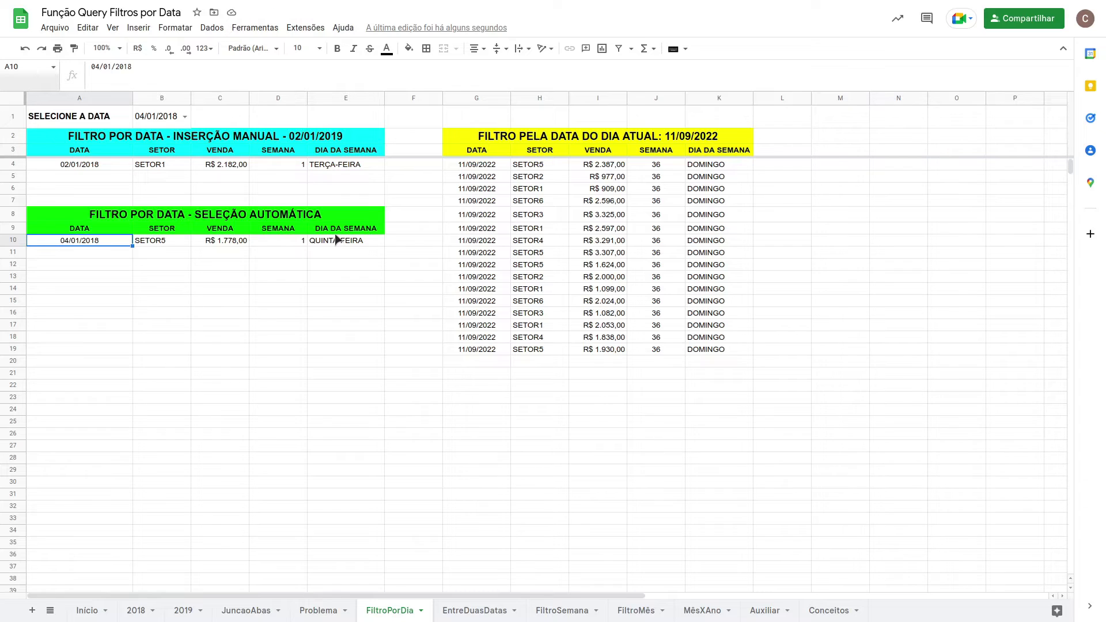
# Compare the date expressions in the QUERY formulas of G3, A3 and A9, including HOJE() and the $B$1 reference
pyautogui.click(471, 152)
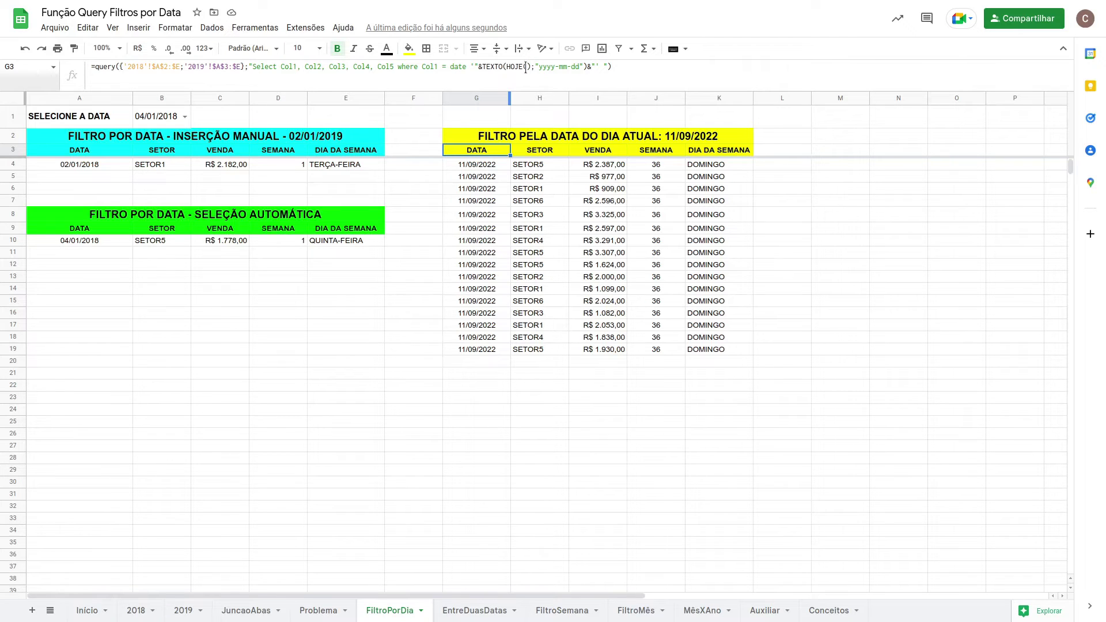
pyautogui.click(94, 151)
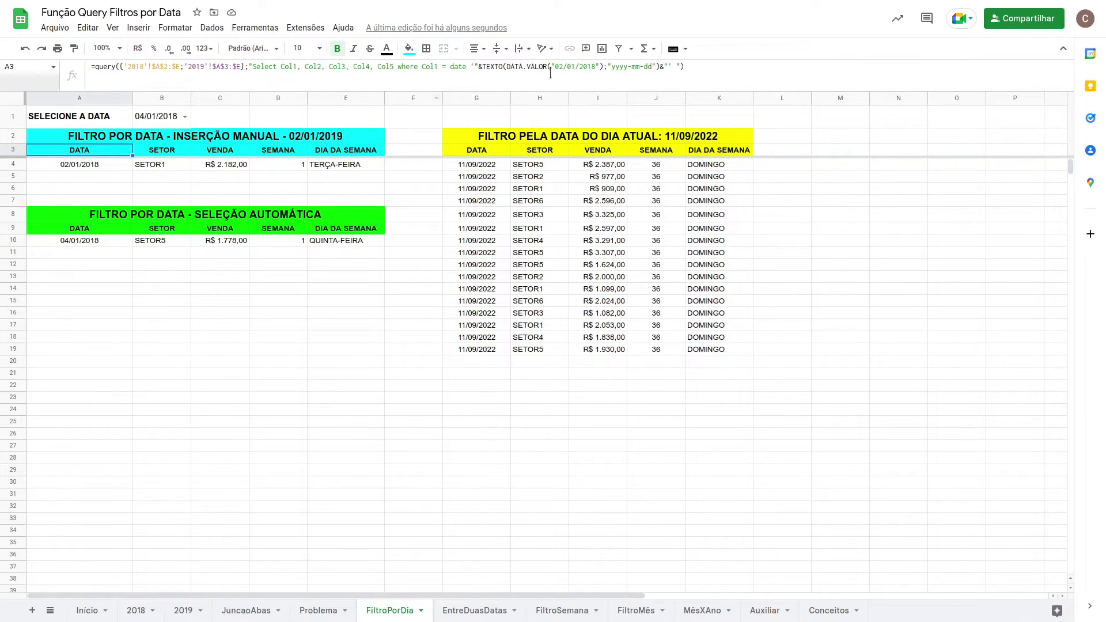
pyautogui.click(86, 229)
pyautogui.click(515, 67)
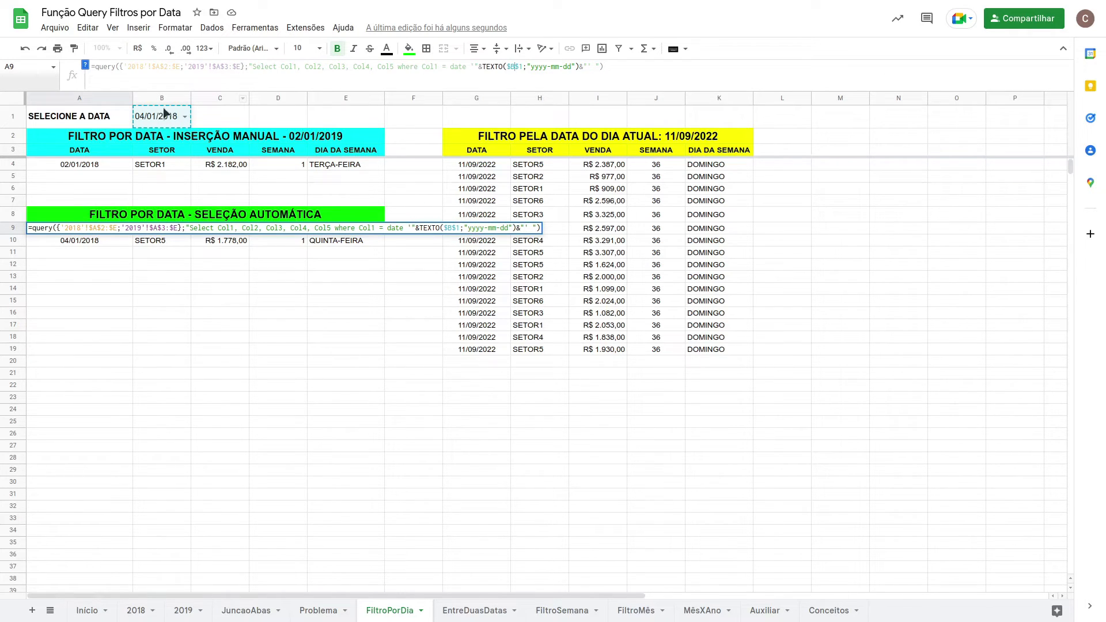
pyautogui.click(469, 153)
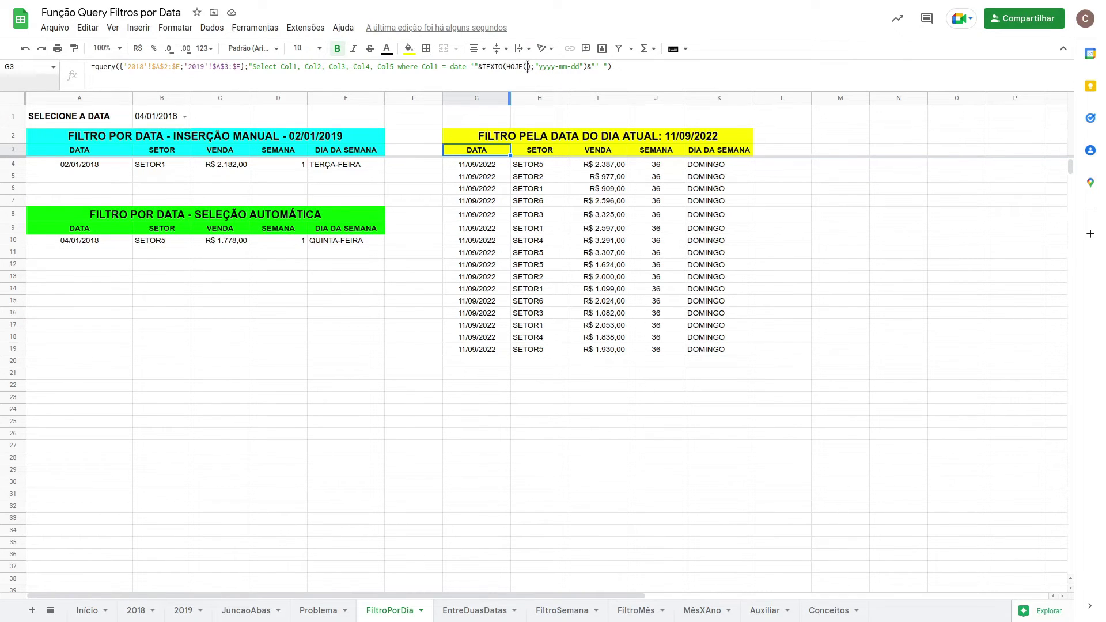
pyautogui.moveTo(529, 68); pyautogui.dragTo(506, 68)
pyautogui.press('Escape')
# Enter =hoje() in L2, beside the current-day filter table
pyautogui.click(766, 137)
pyautogui.write('=hoje()')
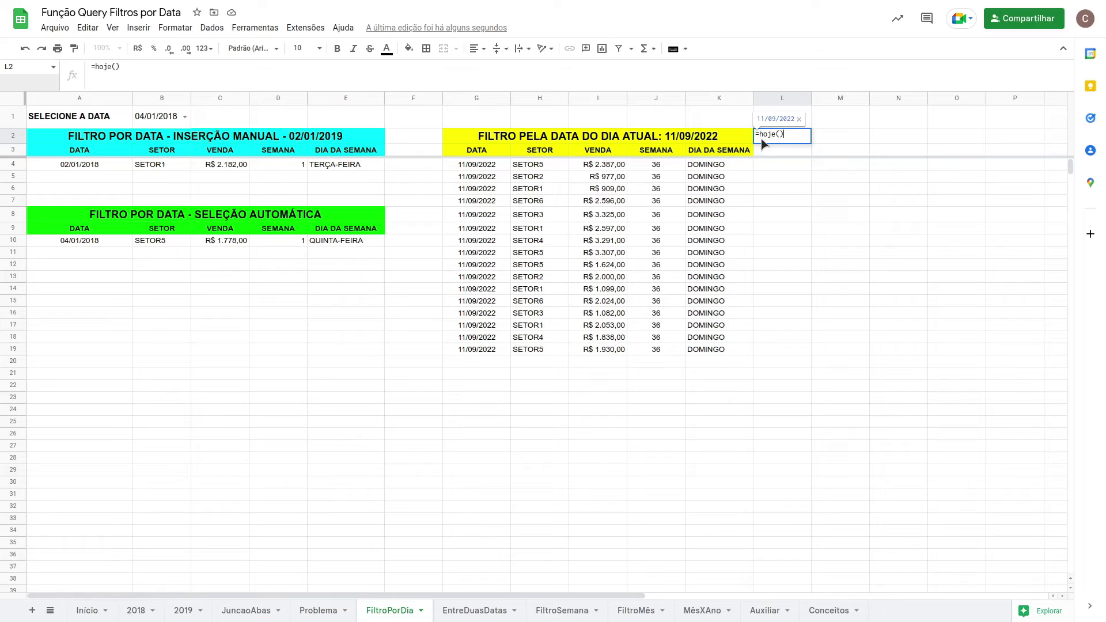
pyautogui.press('Return')
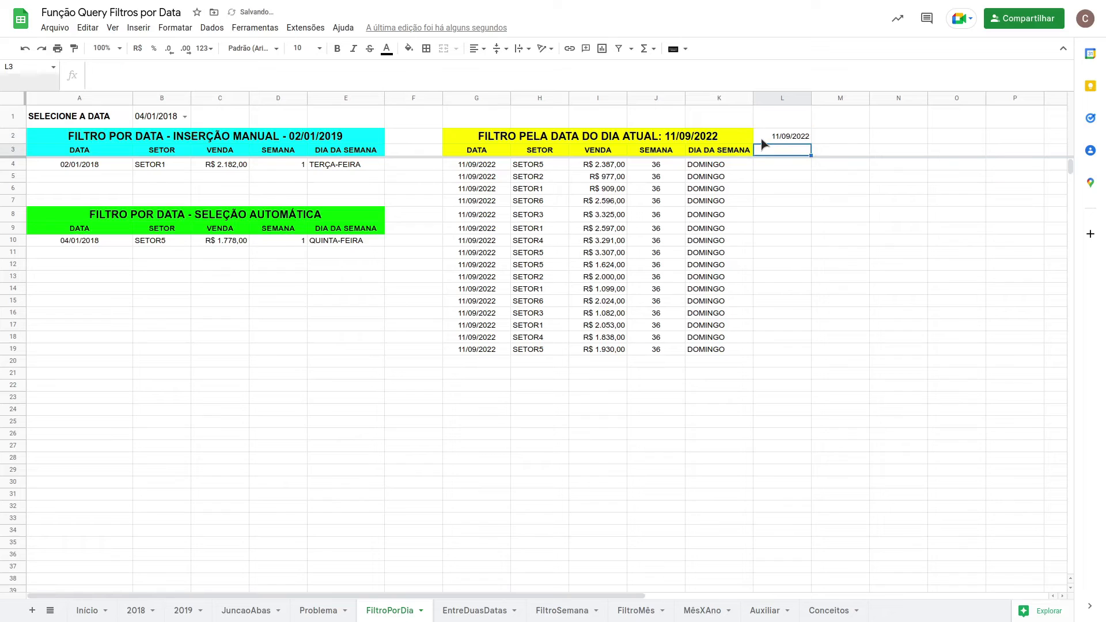
# Review how HOJE() sits inside the TEXTO function with the yyyy-mm-dd format in G3's QUERY formula
pyautogui.click(460, 151)
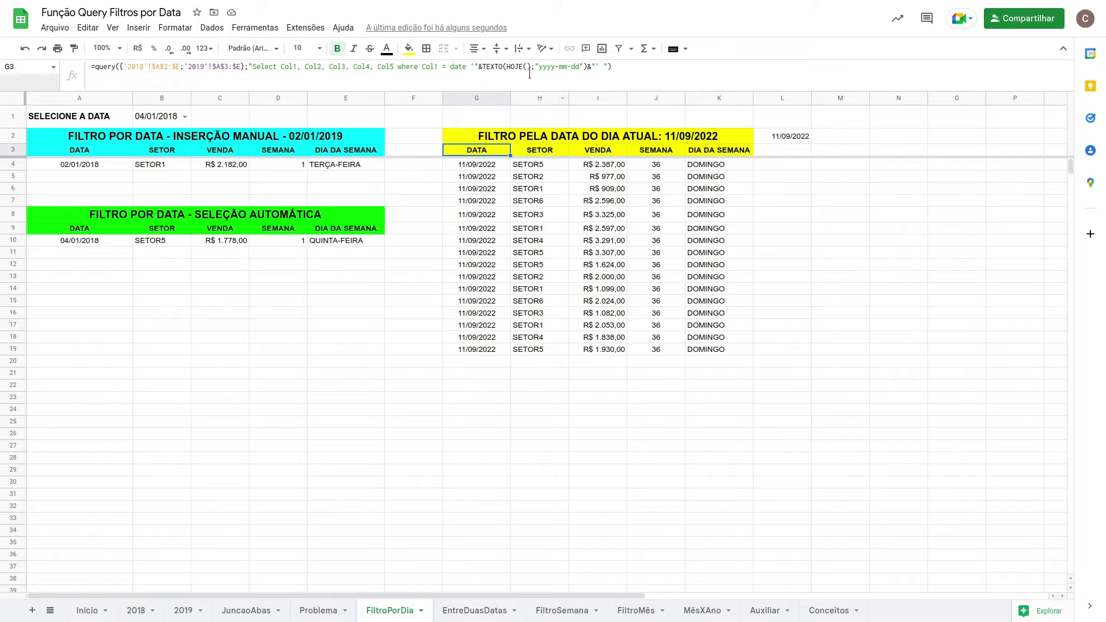
pyautogui.moveTo(531, 67); pyautogui.dragTo(504, 63)
pyautogui.click(506, 66)
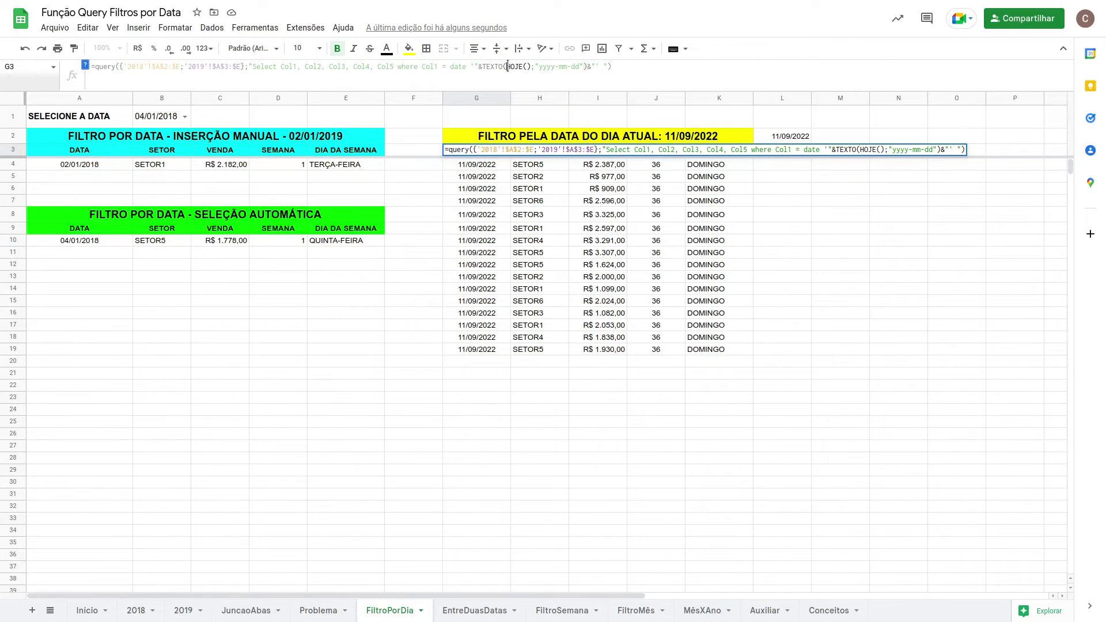
pyautogui.press('Return')
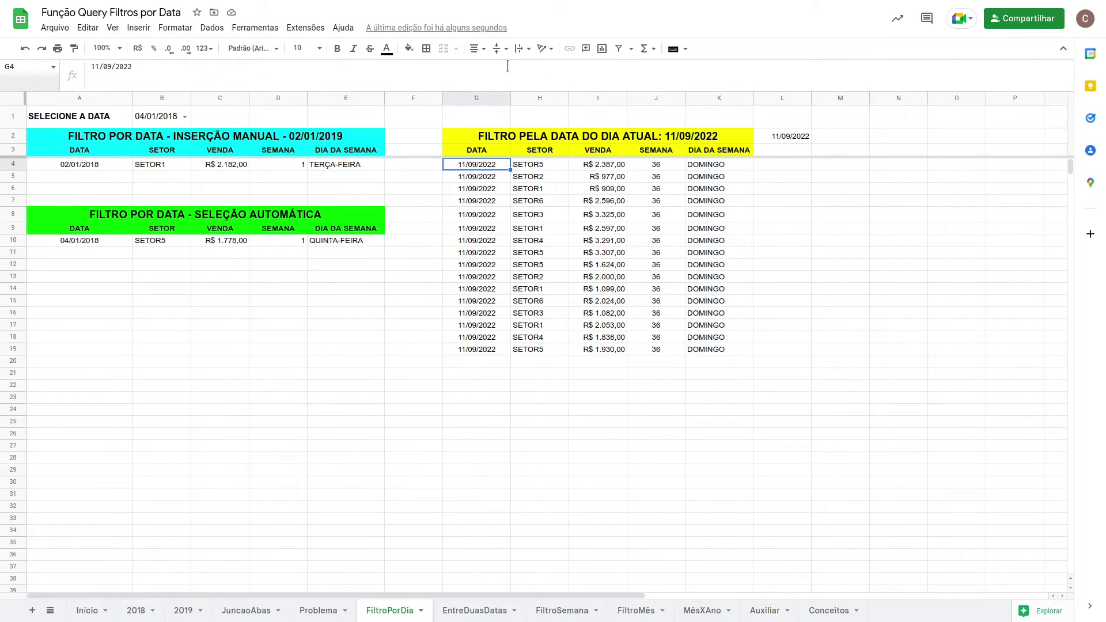
# On the EntreDuasDatas sheet, examine the source ranges and select clause of A3's QUERY formula
pyautogui.click(480, 611)
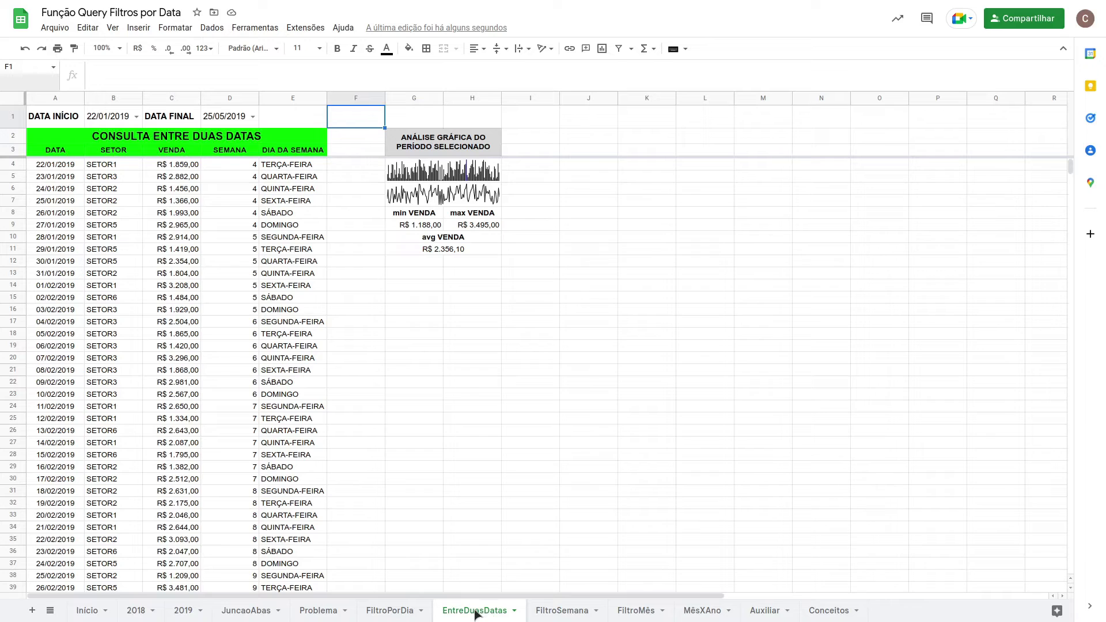
pyautogui.click(67, 152)
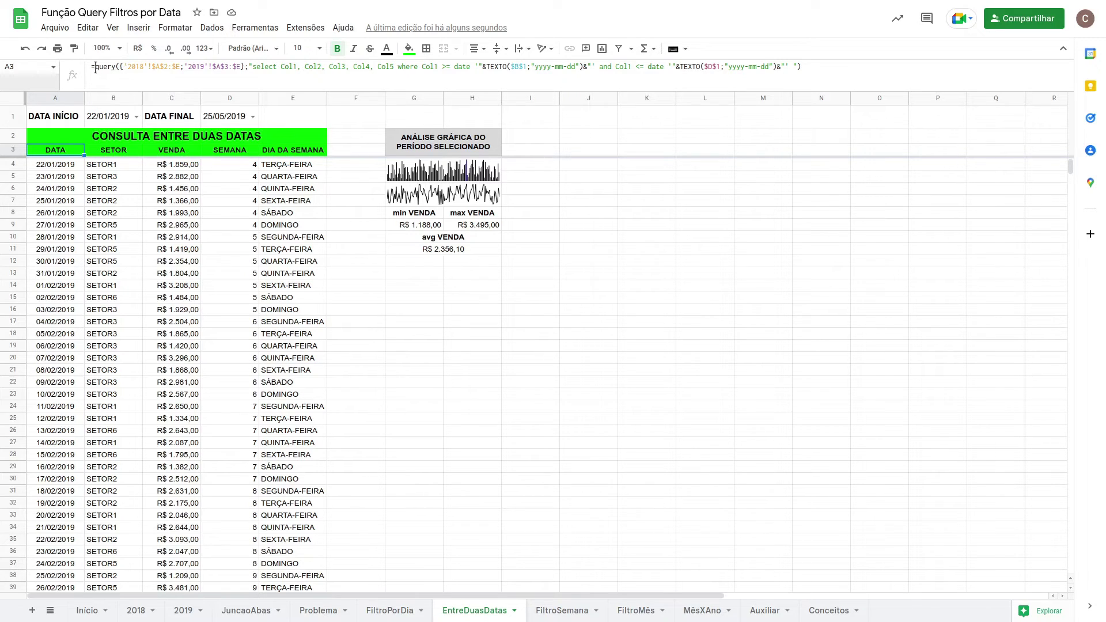
pyautogui.moveTo(95, 69); pyautogui.dragTo(395, 60)
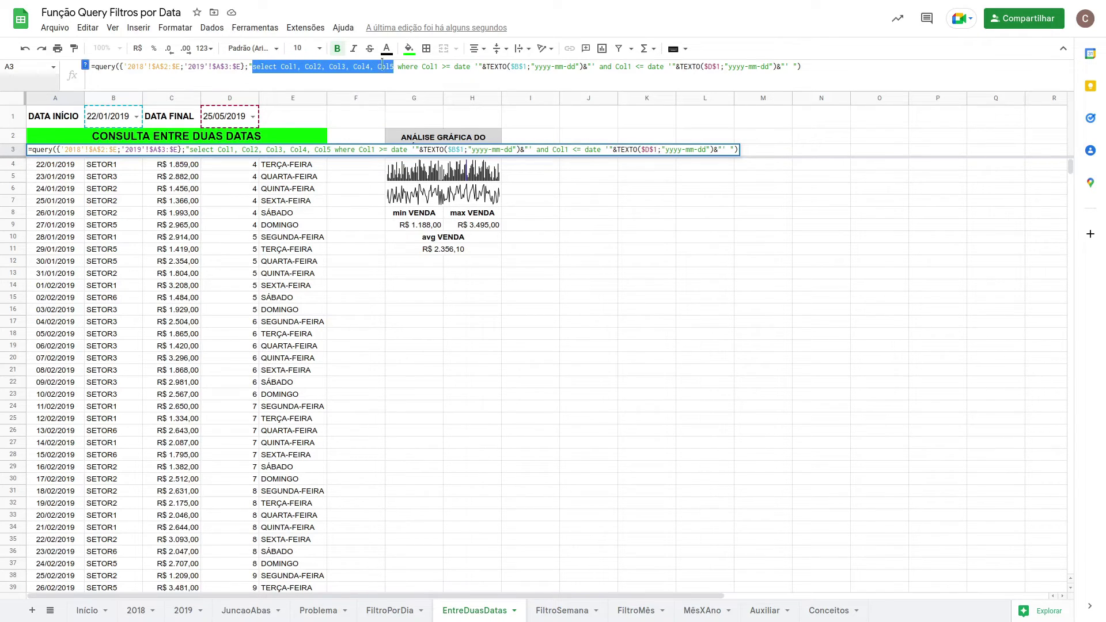
pyautogui.click(379, 66)
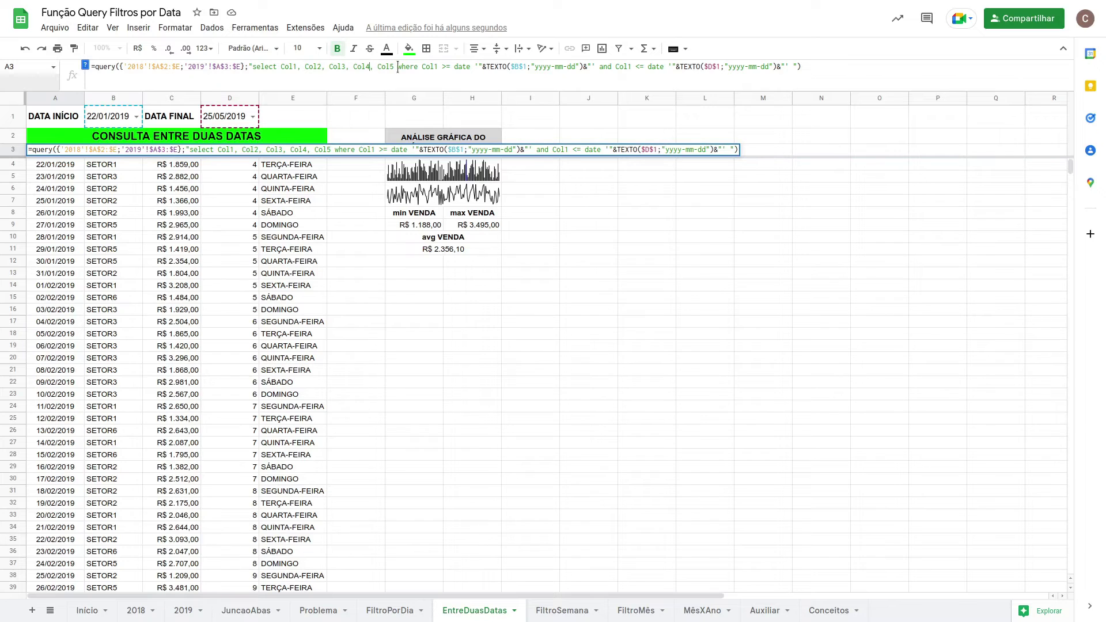
# Remove Col4 and Col5 from the select clause of A3's QUERY formula, leaving Col1, Col2, Col3
pyautogui.moveTo(398, 66); pyautogui.dragTo(346, 63)
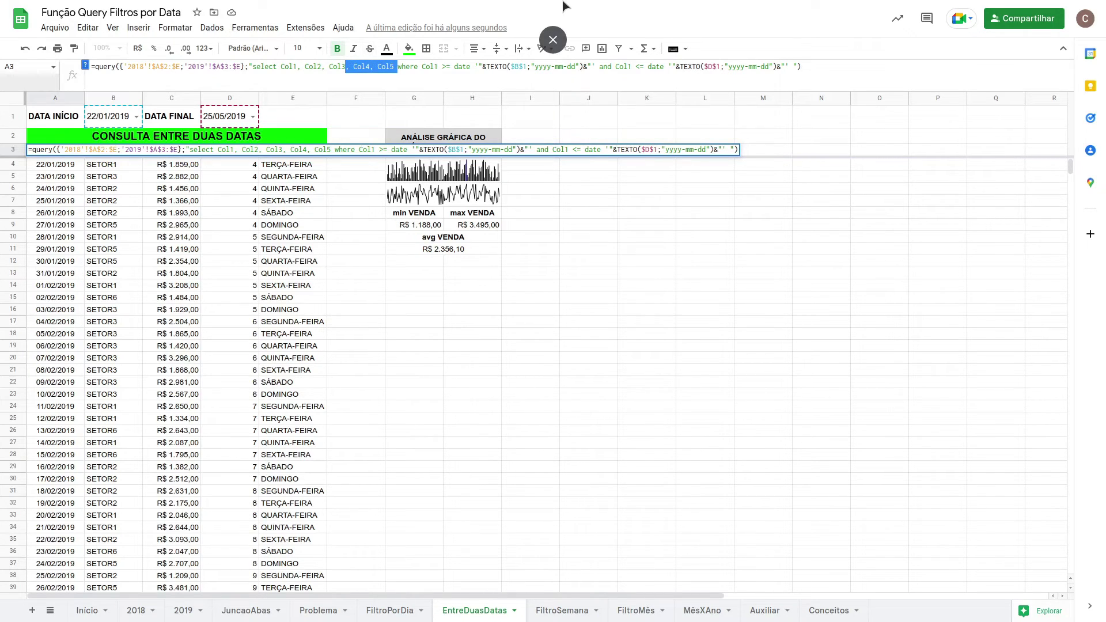
pyautogui.press('BackSpace')
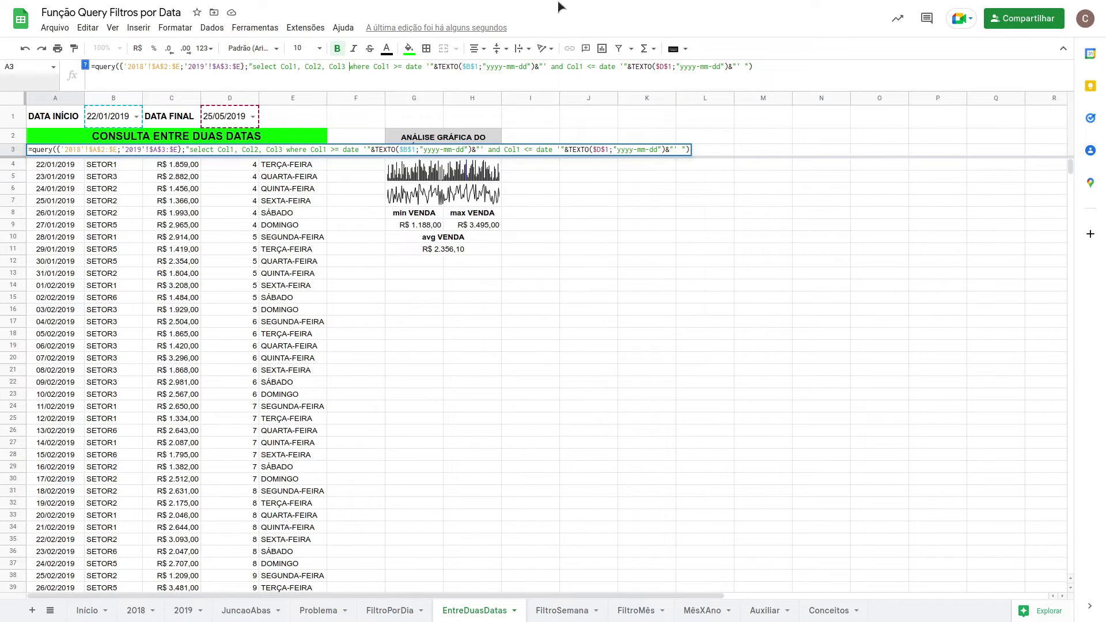
pyautogui.press('Return')
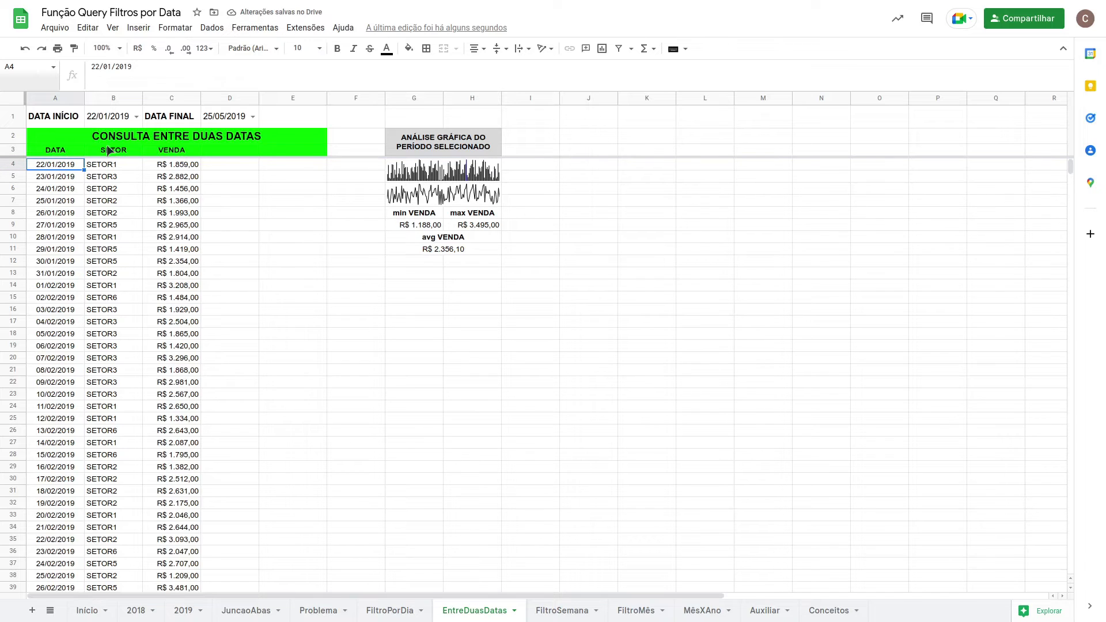
pyautogui.click(169, 151)
# Replace the column list in the select clause of A3's QUERY formula with * to return all columns
pyautogui.click(71, 148)
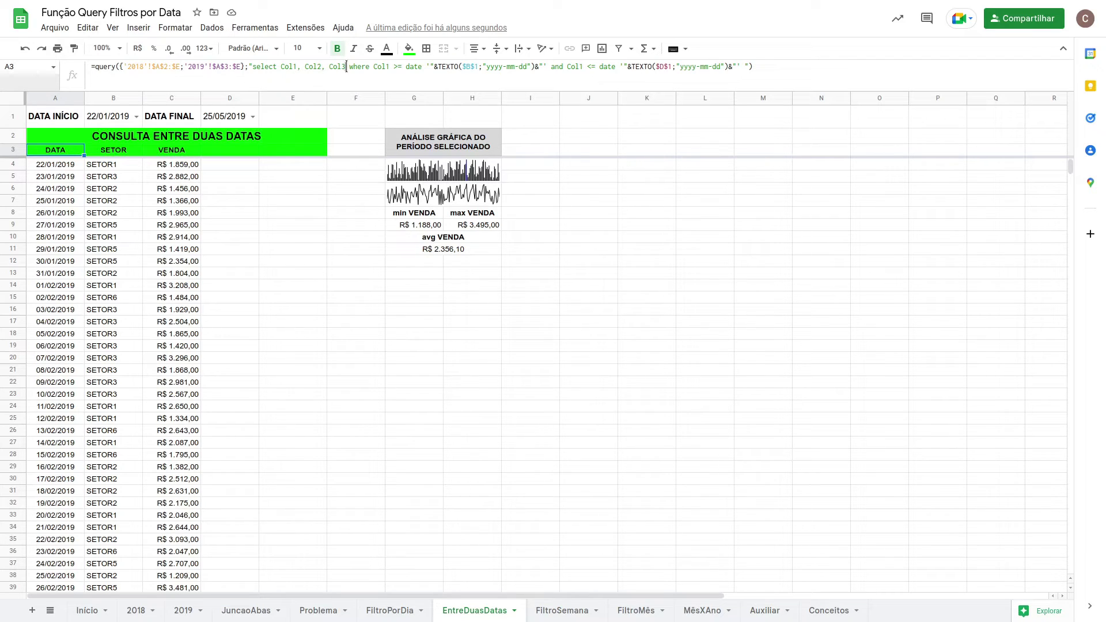
pyautogui.moveTo(346, 67); pyautogui.dragTo(281, 67)
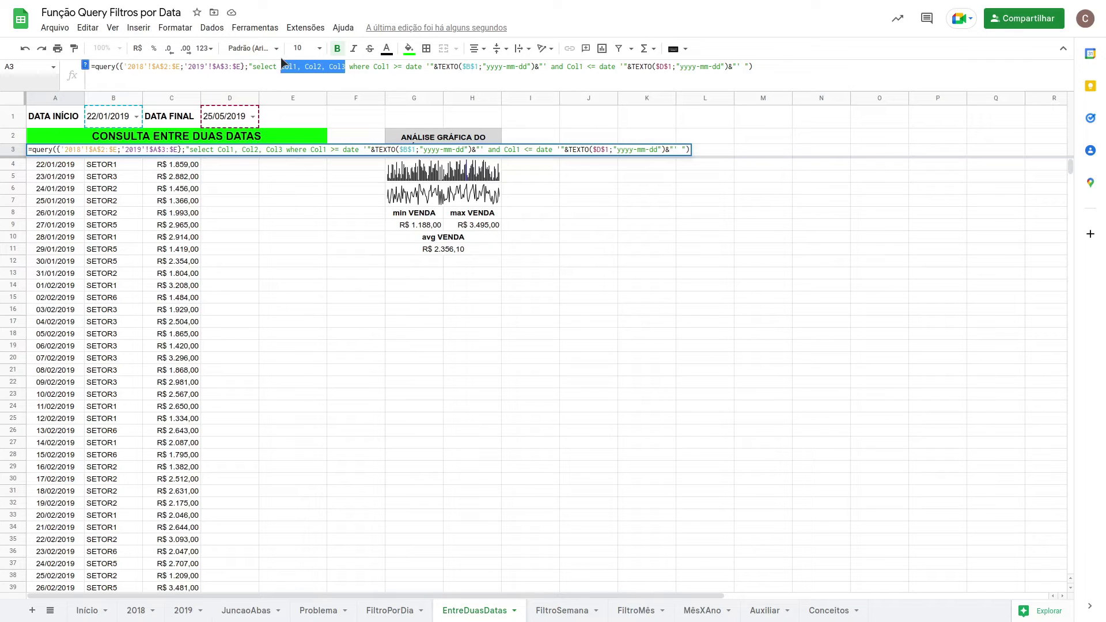
pyautogui.write('*')
pyautogui.press('Return')
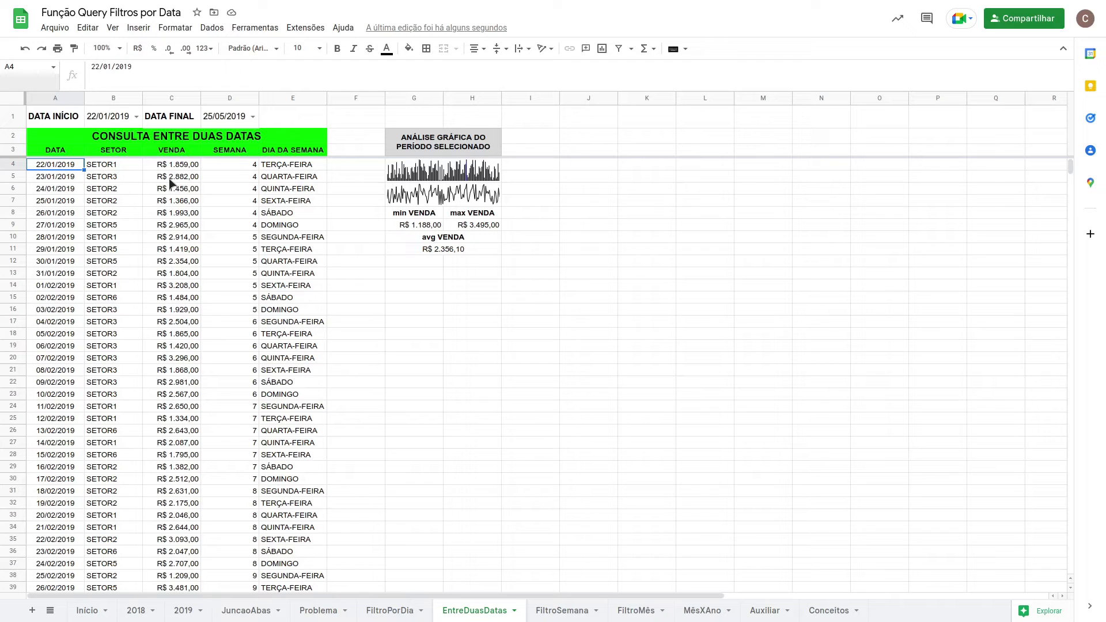
# Undo the last two edits to the select clause of A3's QUERY formula
pyautogui.click(56, 151)
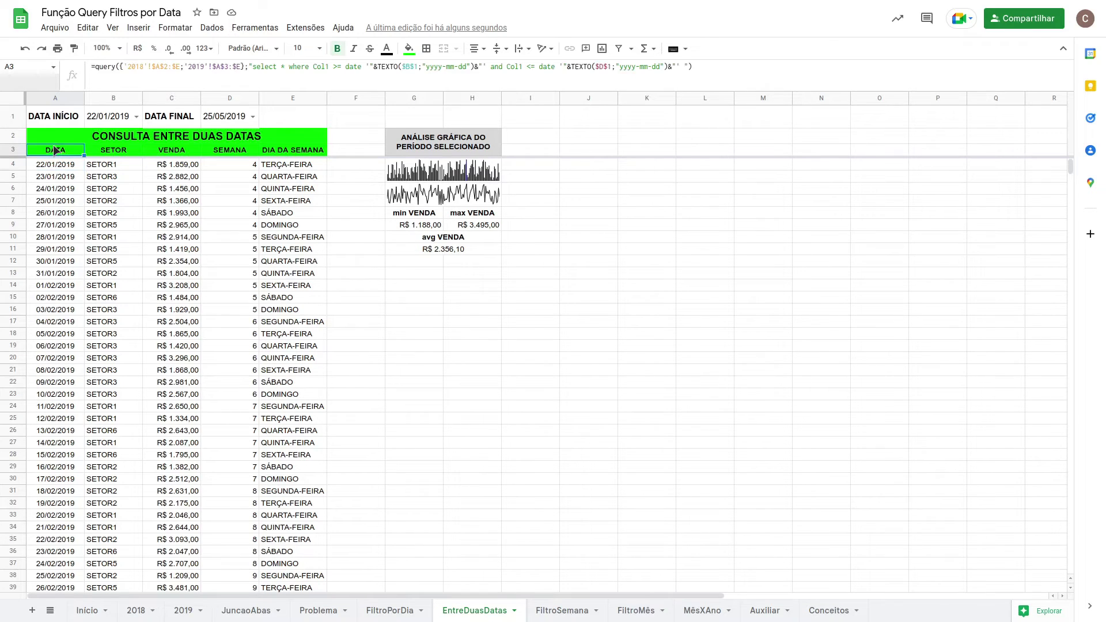
pyautogui.doubleClick(283, 66)
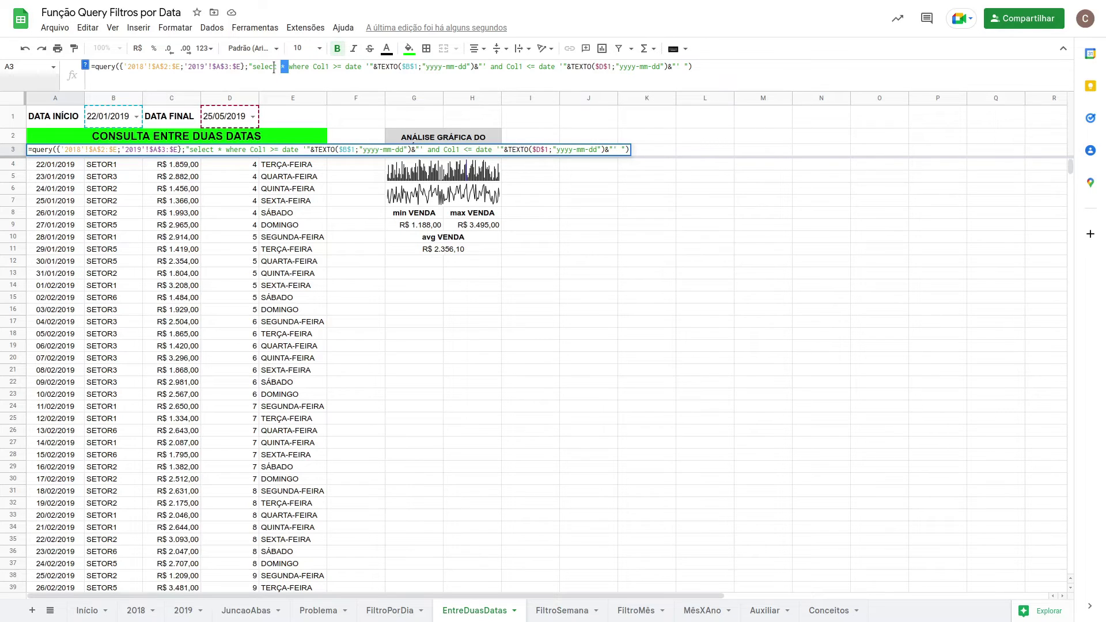
pyautogui.press('Escape')
pyautogui.hotkey('ctrl', 'z')
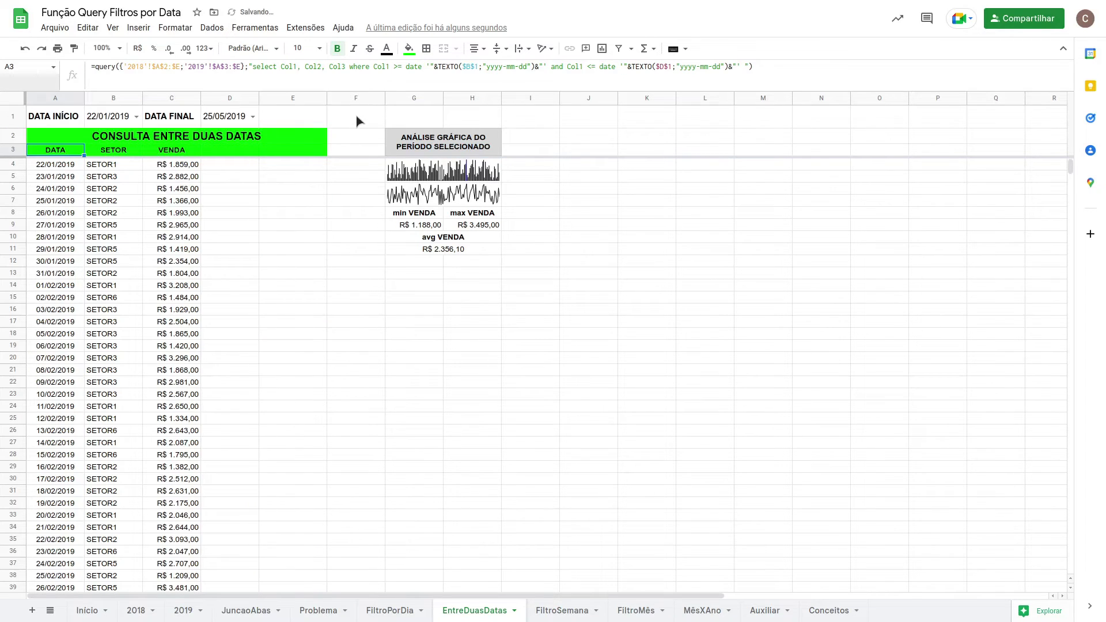
pyautogui.hotkey('ctrl', 'z')
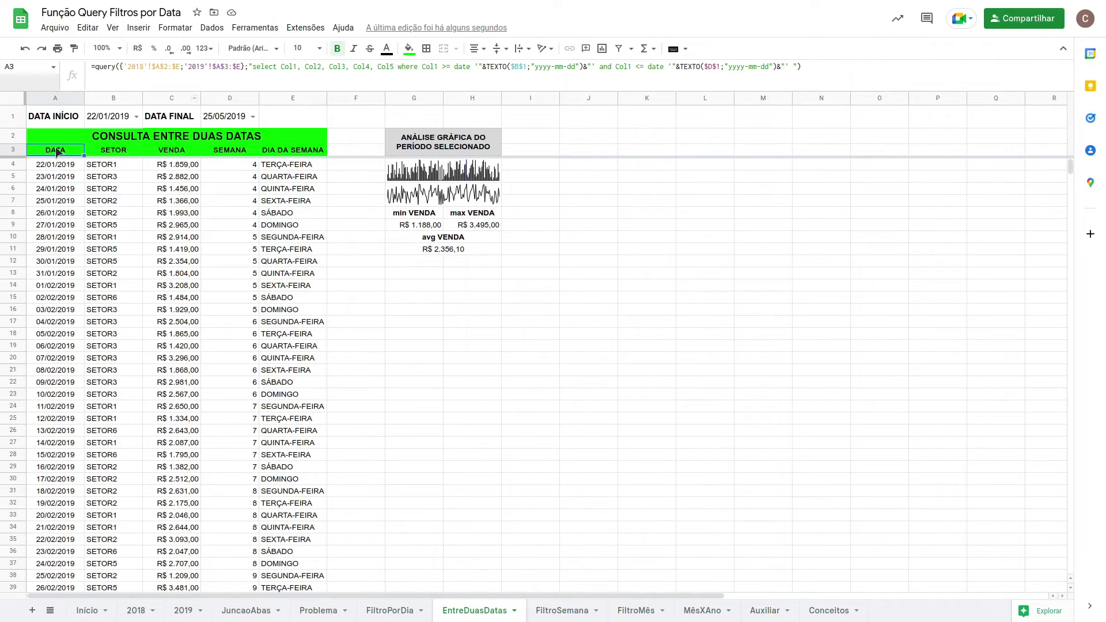
# Set the start date in B1 to 07/01/2018 and the end date in D1 to 20/01/2018
pyautogui.click(136, 117)
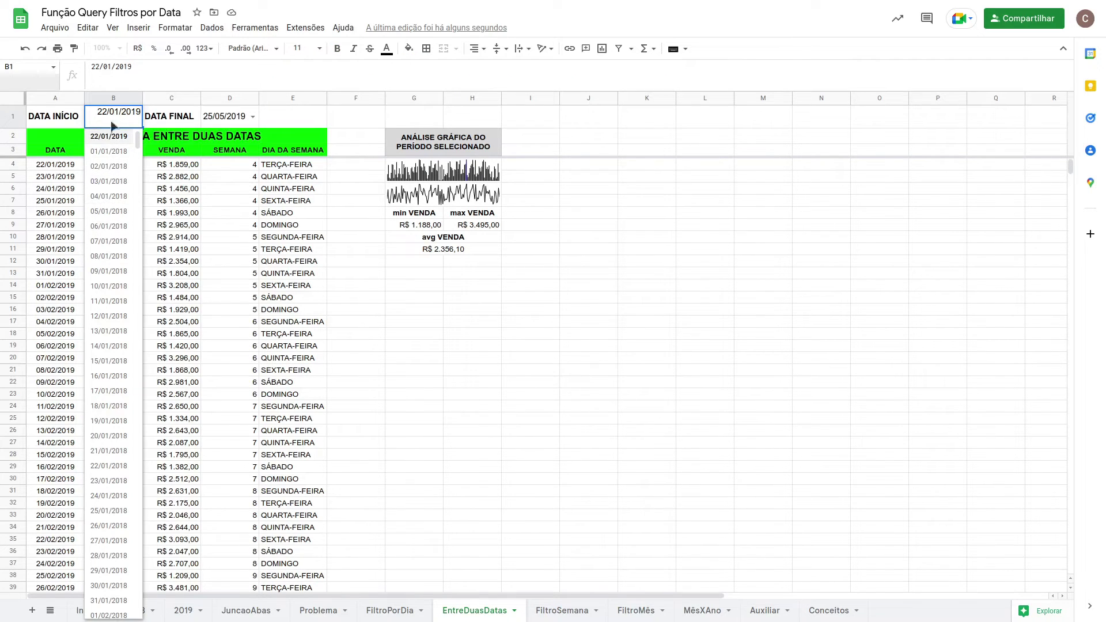
pyautogui.click(103, 242)
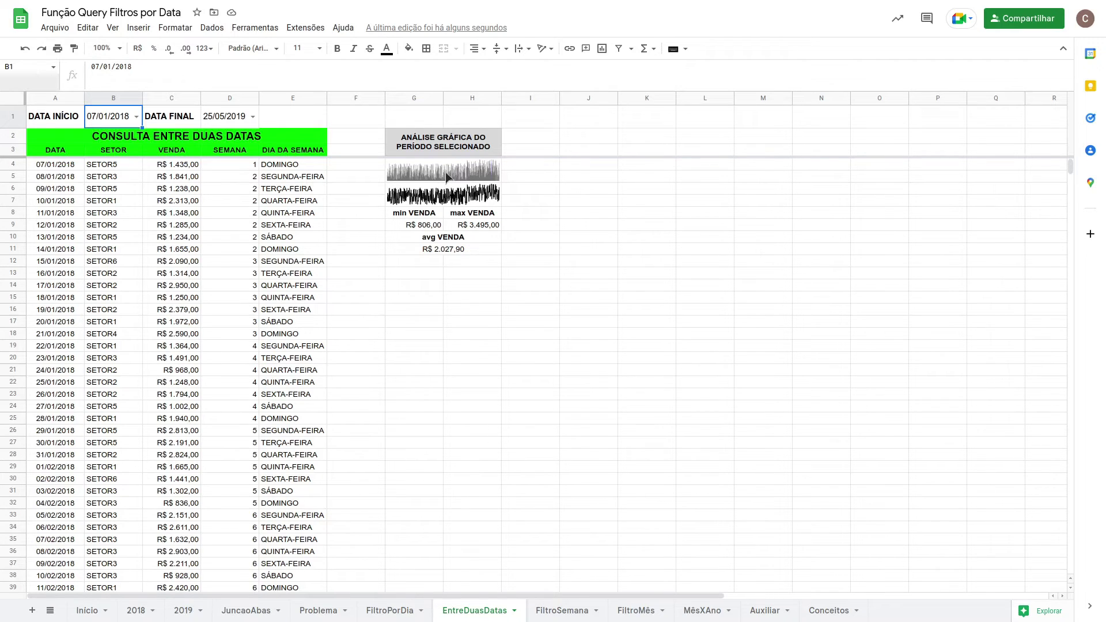
pyautogui.click(444, 171)
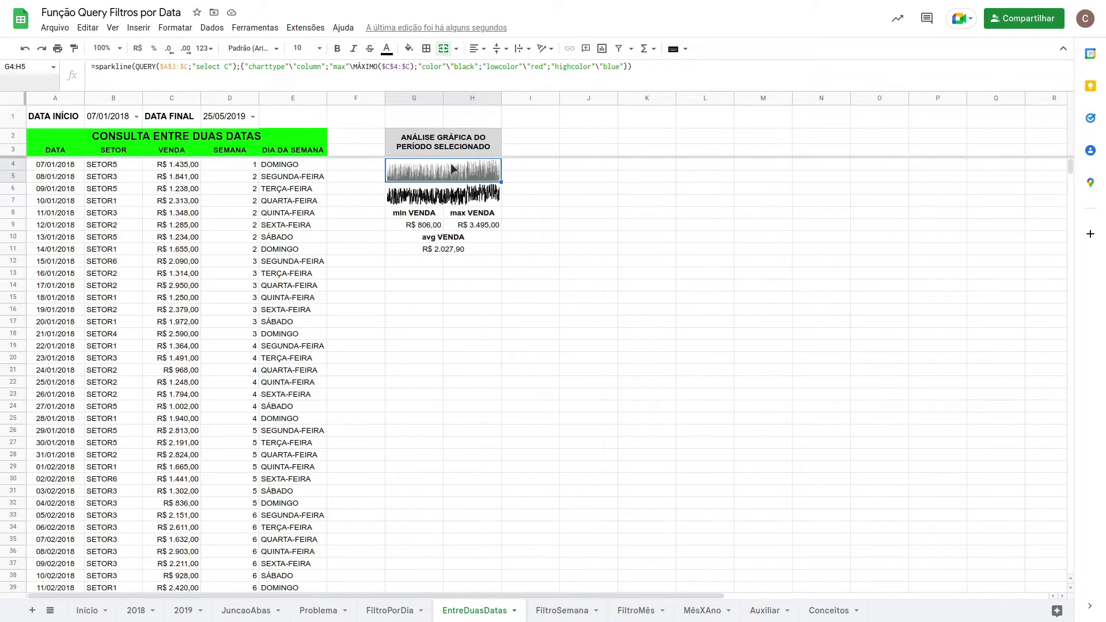
pyautogui.click(254, 117)
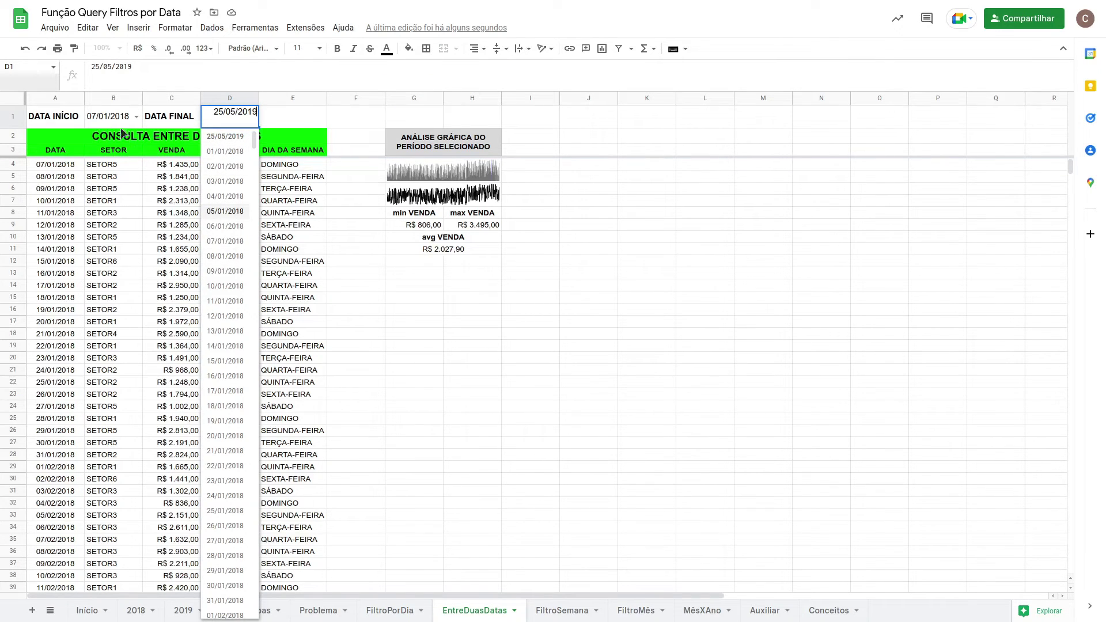
pyautogui.click(225, 437)
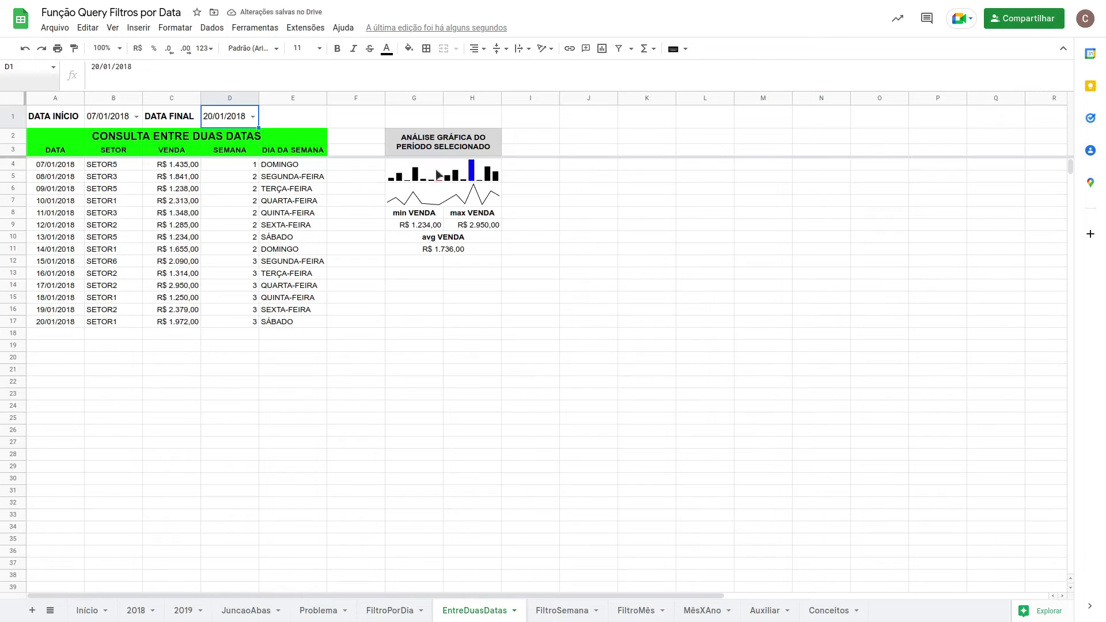
# Review the minimum and maximum sales formulas in G8 and H8, the sales values in C4:C17, and A3's QUERY formula
pyautogui.click(429, 218)
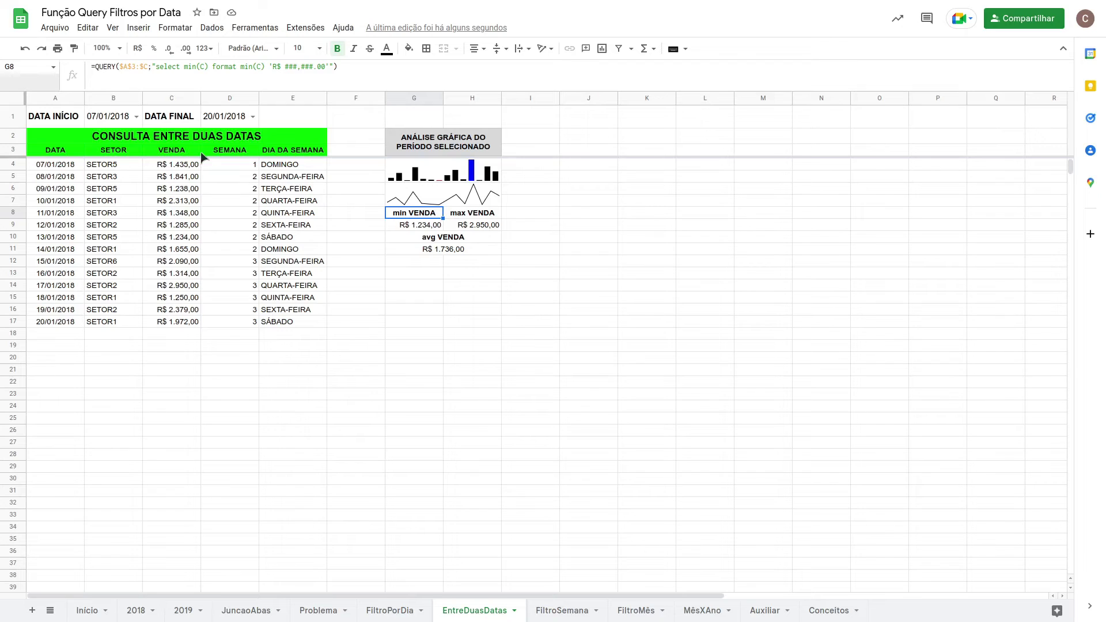
pyautogui.click(478, 216)
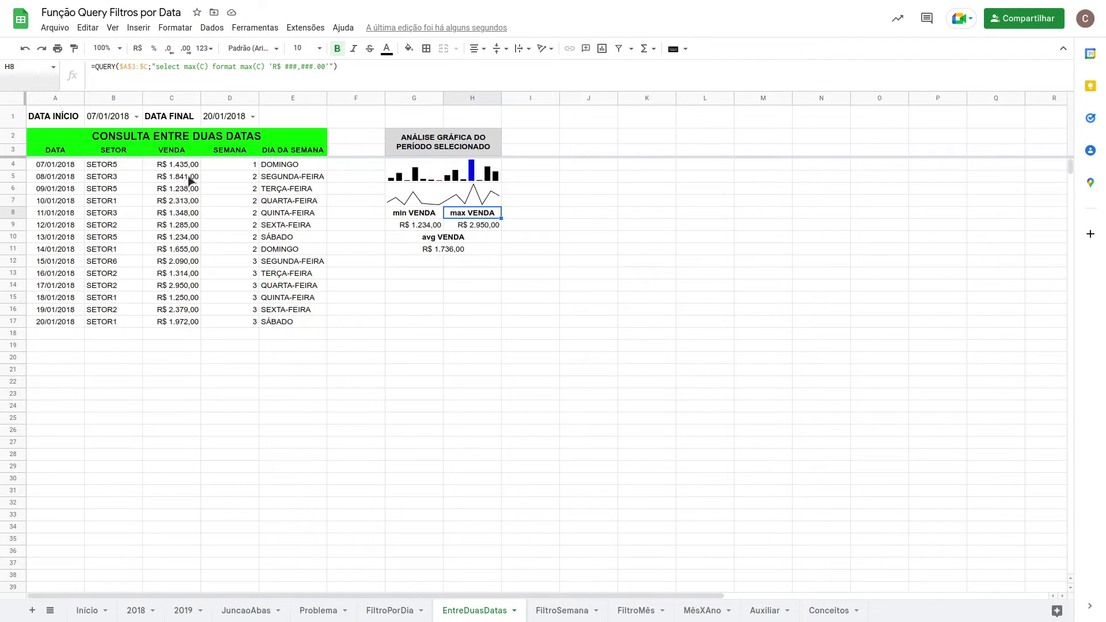
pyautogui.moveTo(183, 168); pyautogui.dragTo(182, 321)
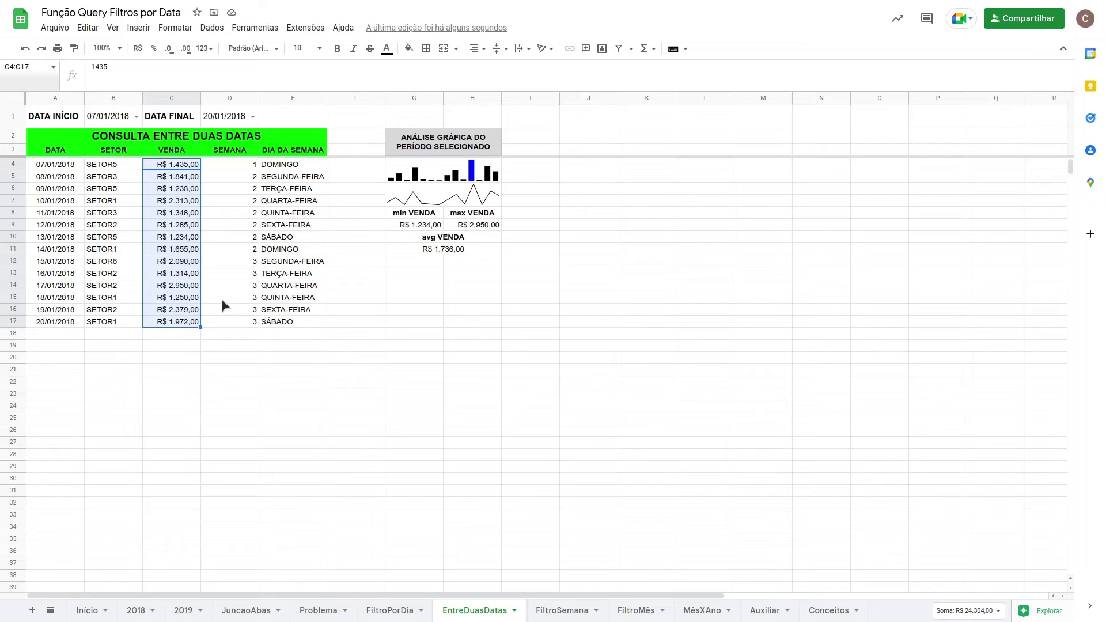
pyautogui.click(63, 151)
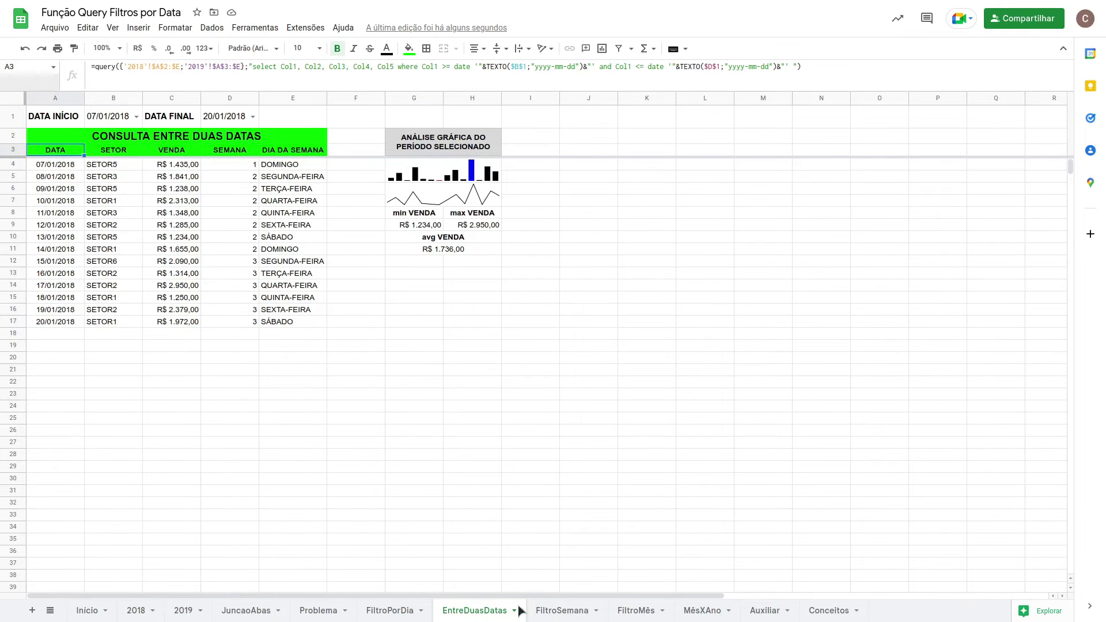
# Review A3's weekly QUERY formula on the FiltroSemana sheet, the week choices in B1, and the 2018 and 2019 dates in A4:A17
pyautogui.click(543, 612)
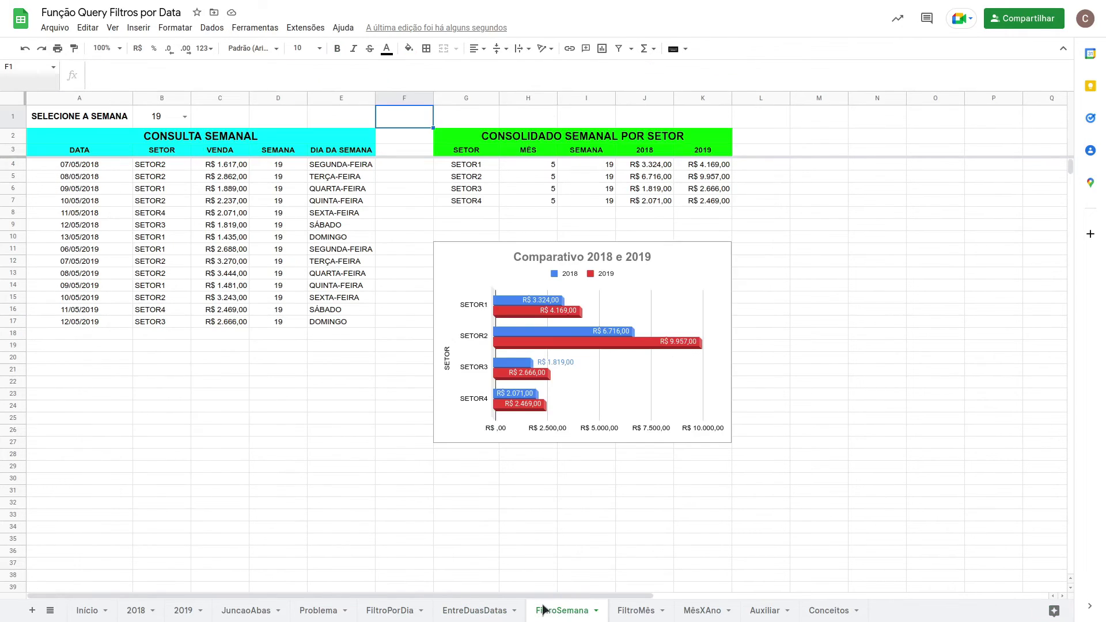
pyautogui.click(89, 153)
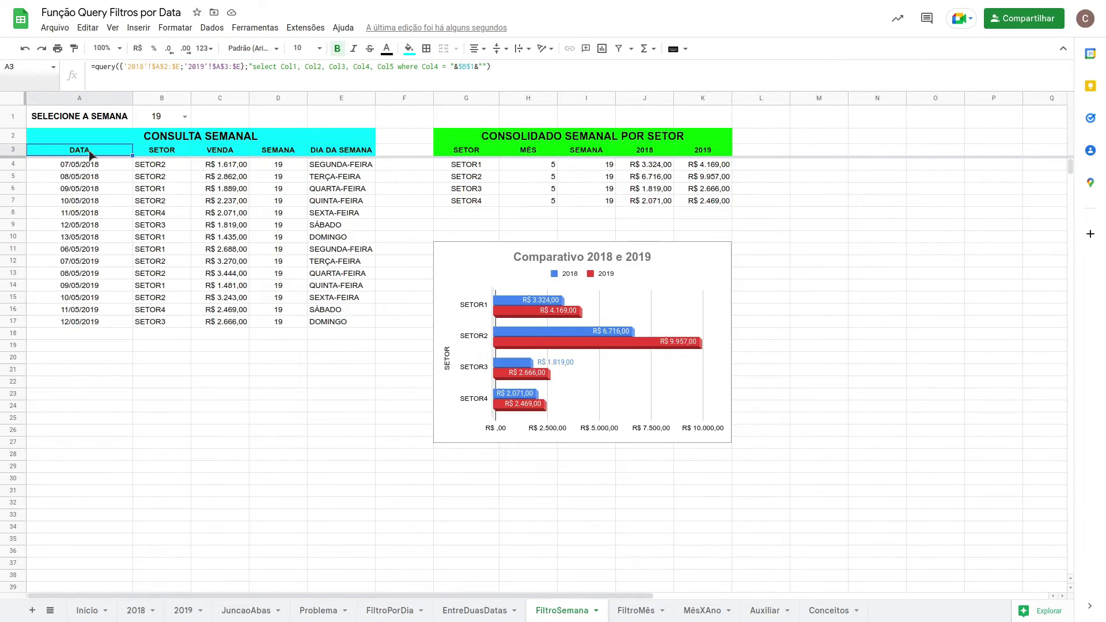
pyautogui.click(183, 117)
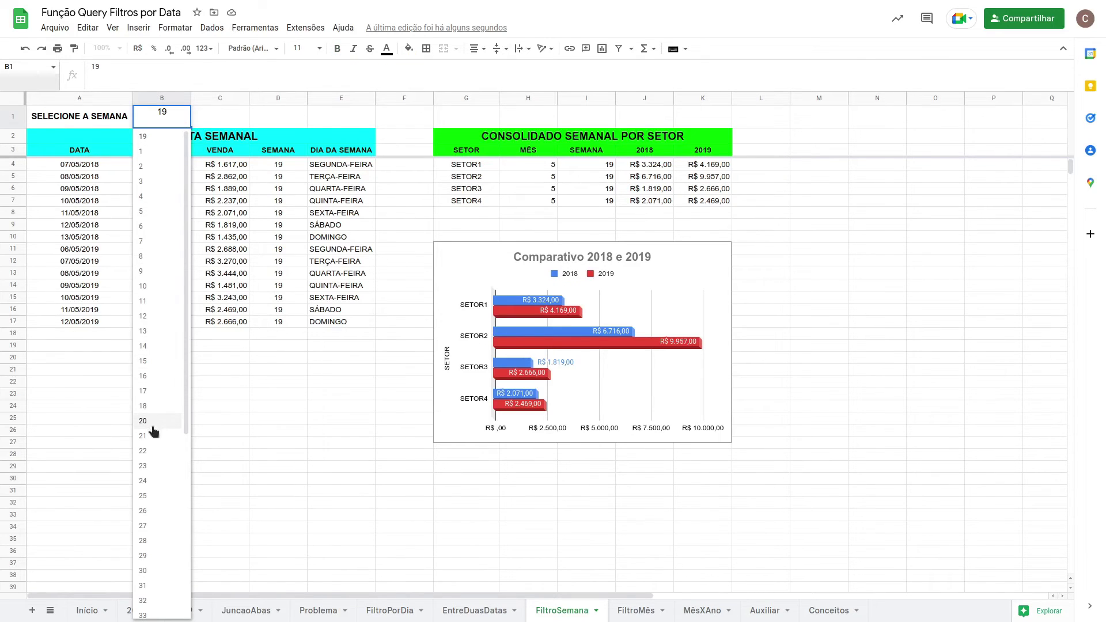
pyautogui.scroll(-1, 163, 328)
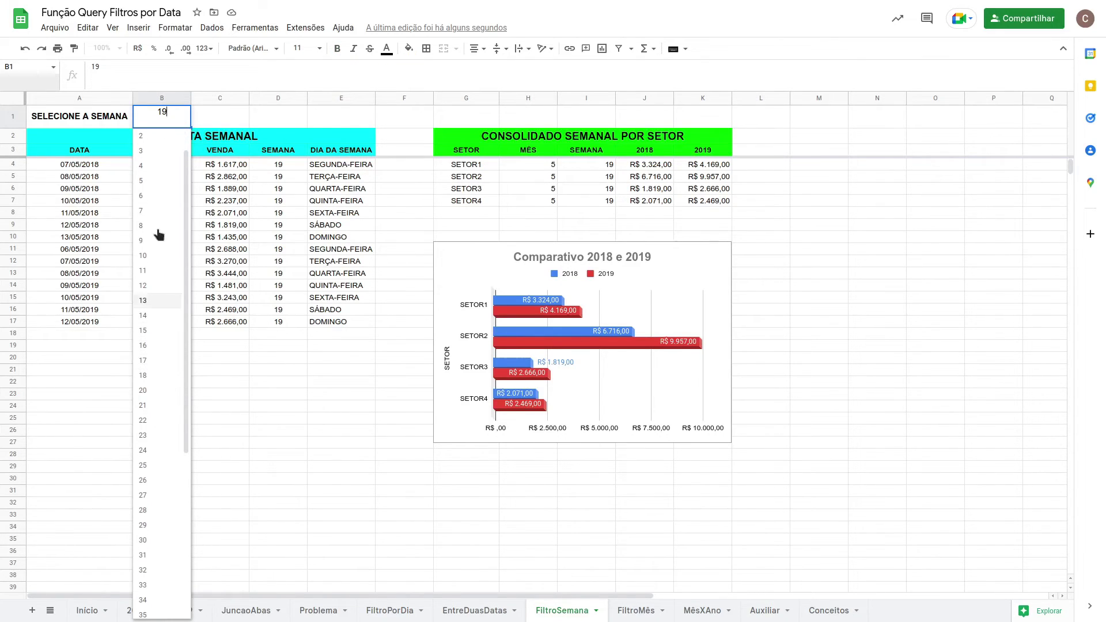
pyautogui.click(222, 116)
pyautogui.click(173, 118)
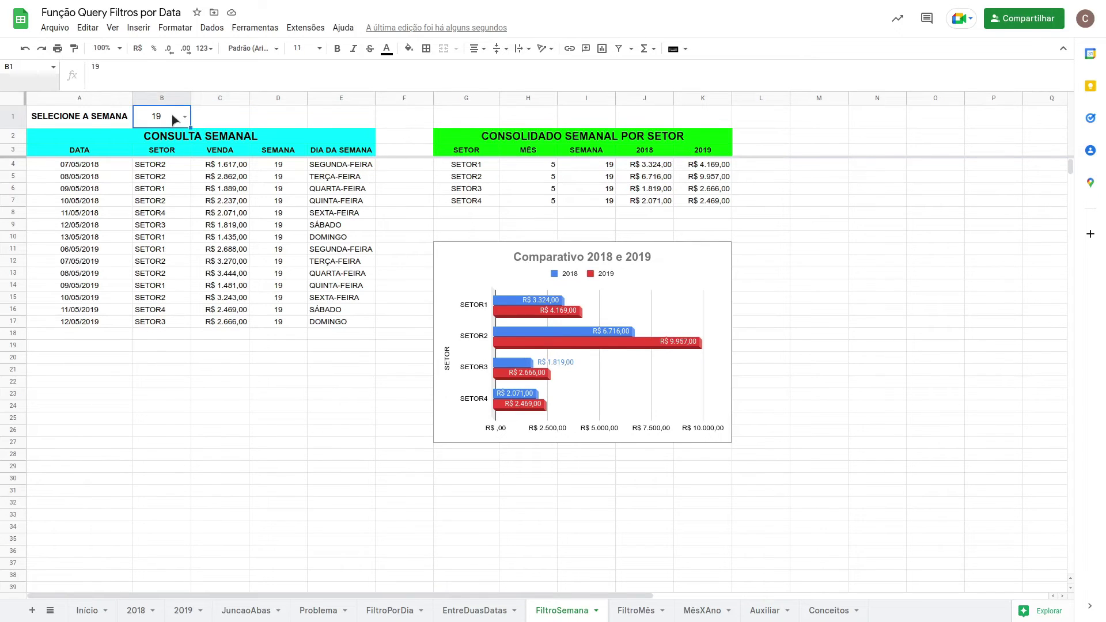
pyautogui.moveTo(103, 165); pyautogui.dragTo(85, 242)
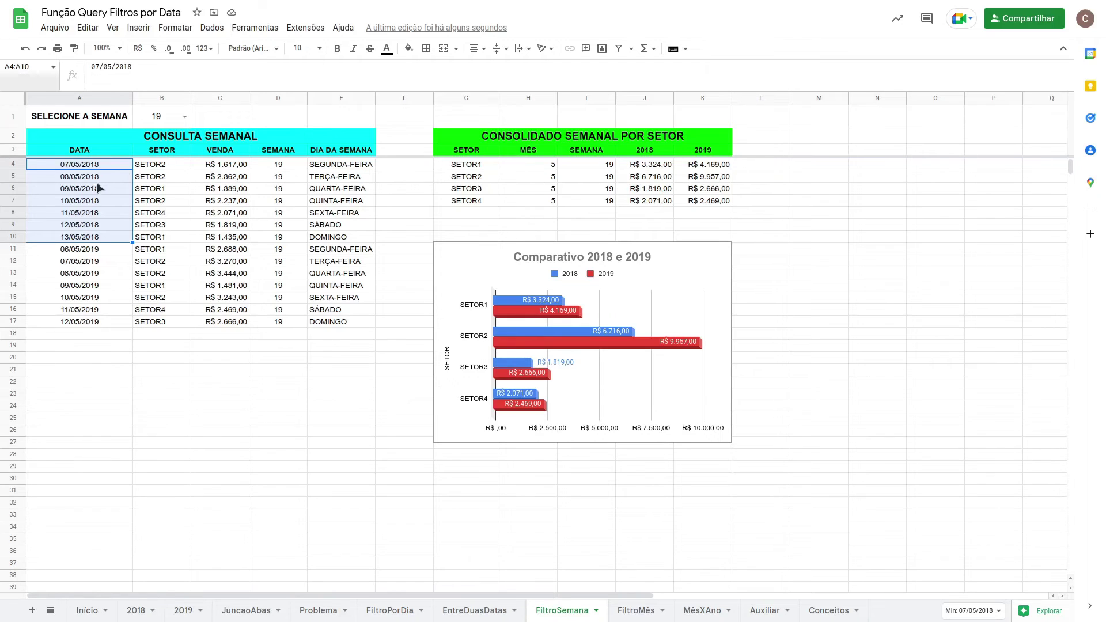
pyautogui.click(102, 248)
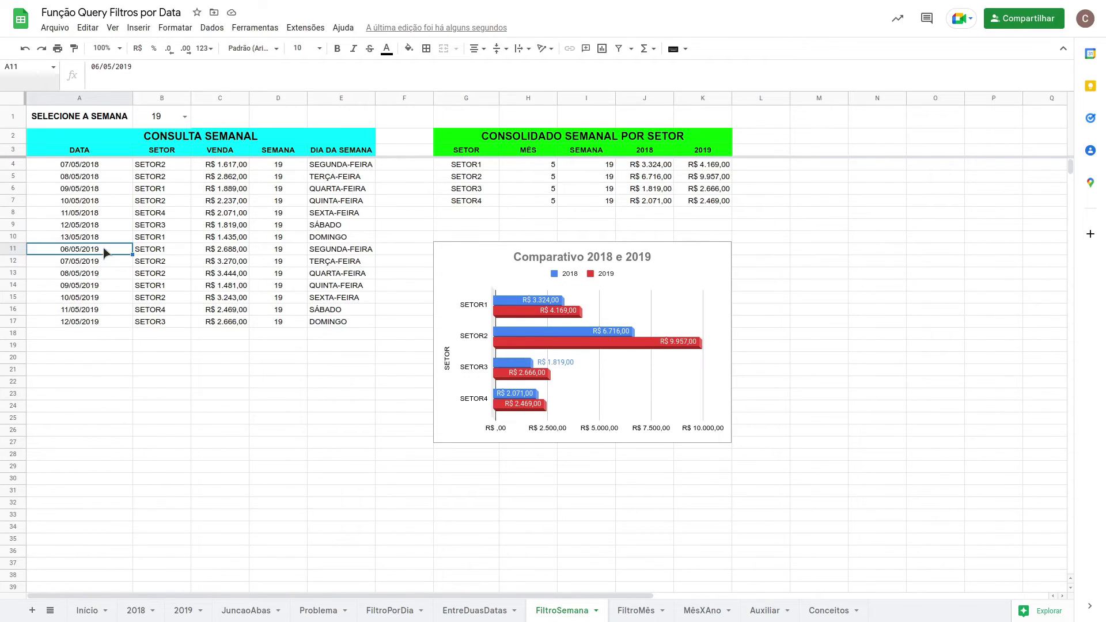
pyautogui.moveTo(103, 249); pyautogui.dragTo(105, 324)
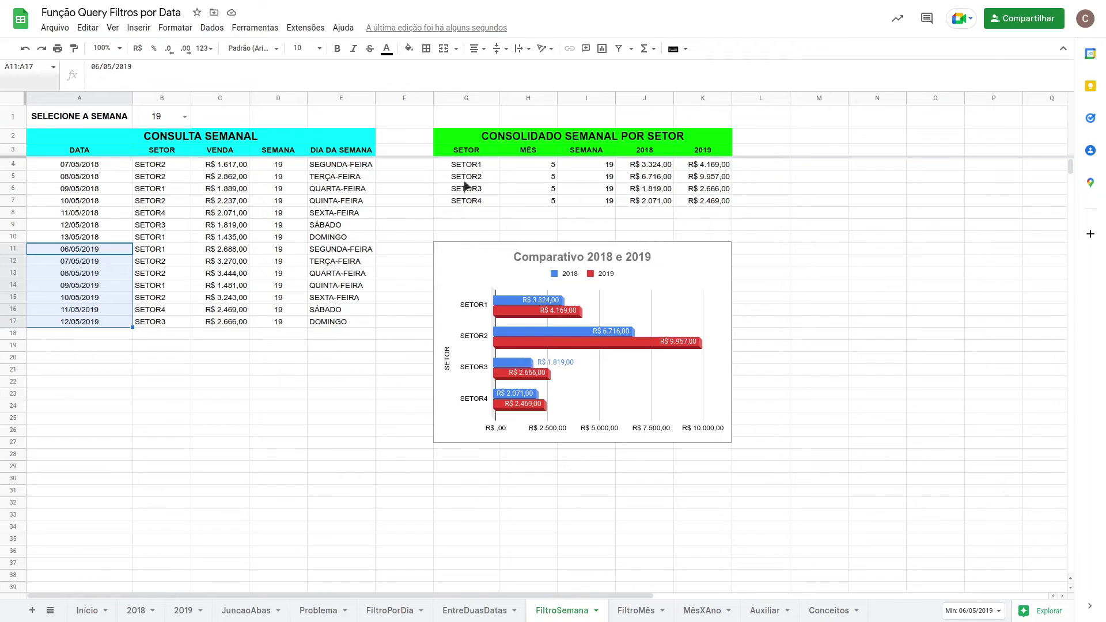
# Examine G3's QUERY formula, including its month(Col1)+1 label expression, and the weekly totals per sector for 2018 and 2019
pyautogui.click(460, 151)
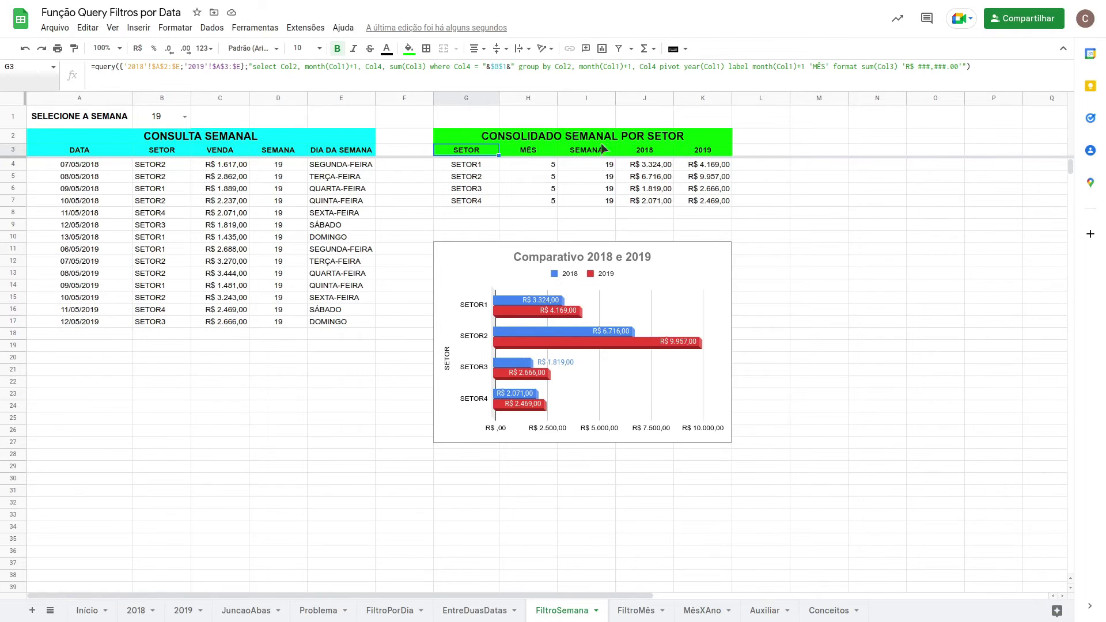
pyautogui.click(479, 169)
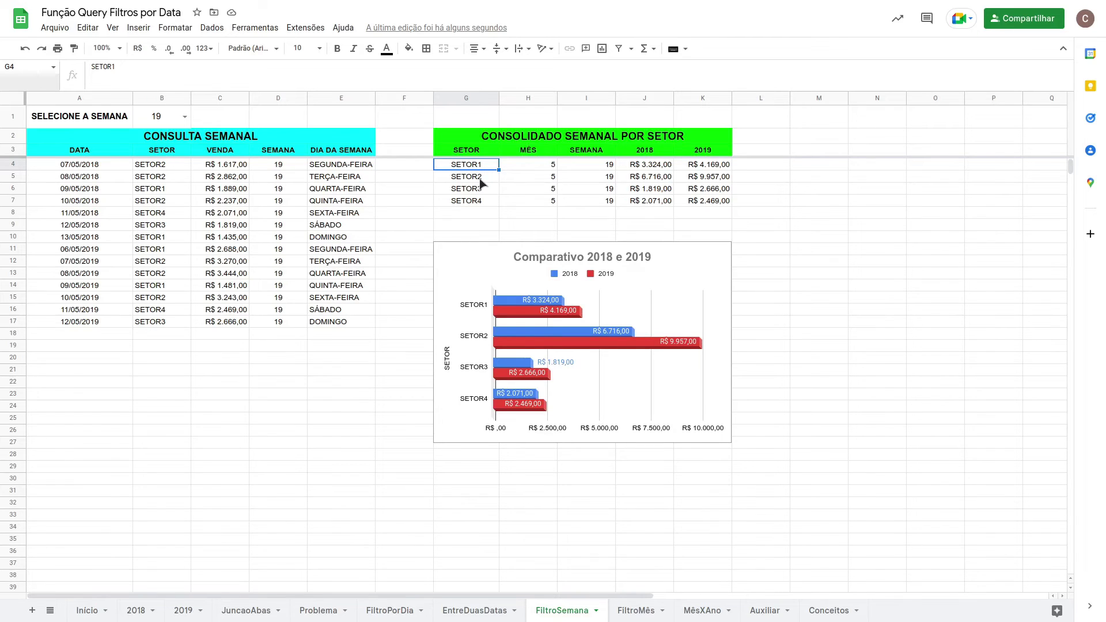
pyautogui.click(479, 179)
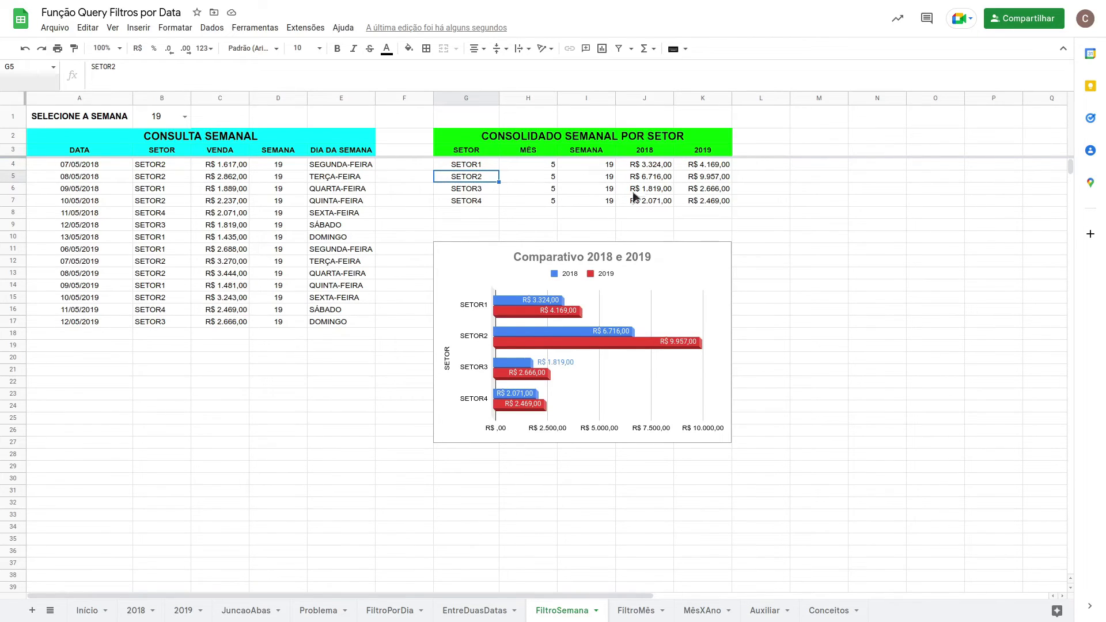
pyautogui.click(649, 167)
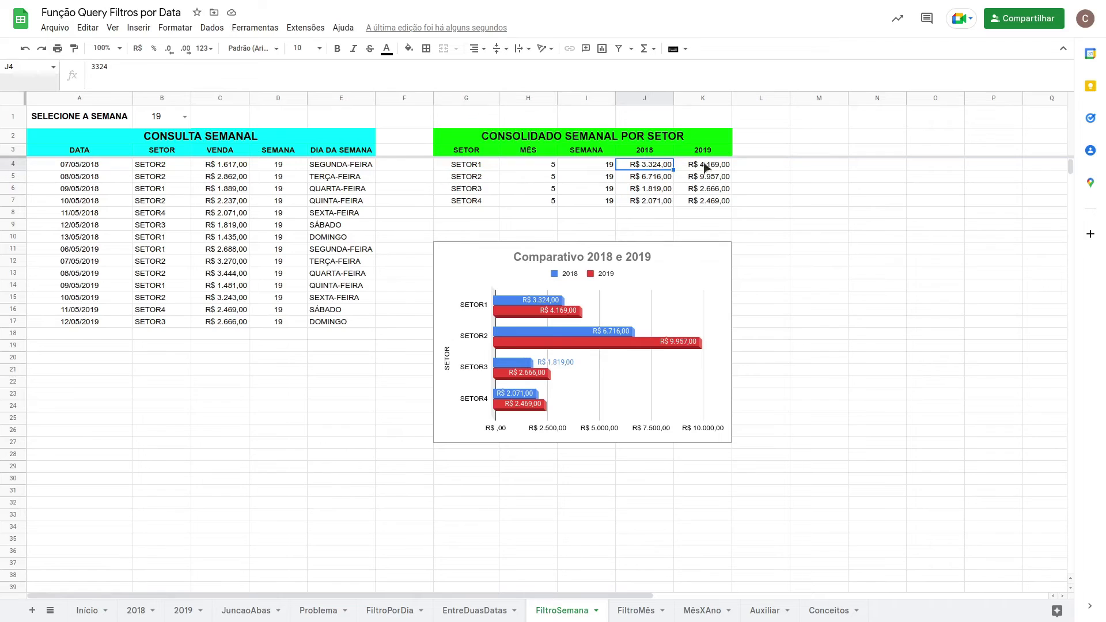
pyautogui.click(712, 166)
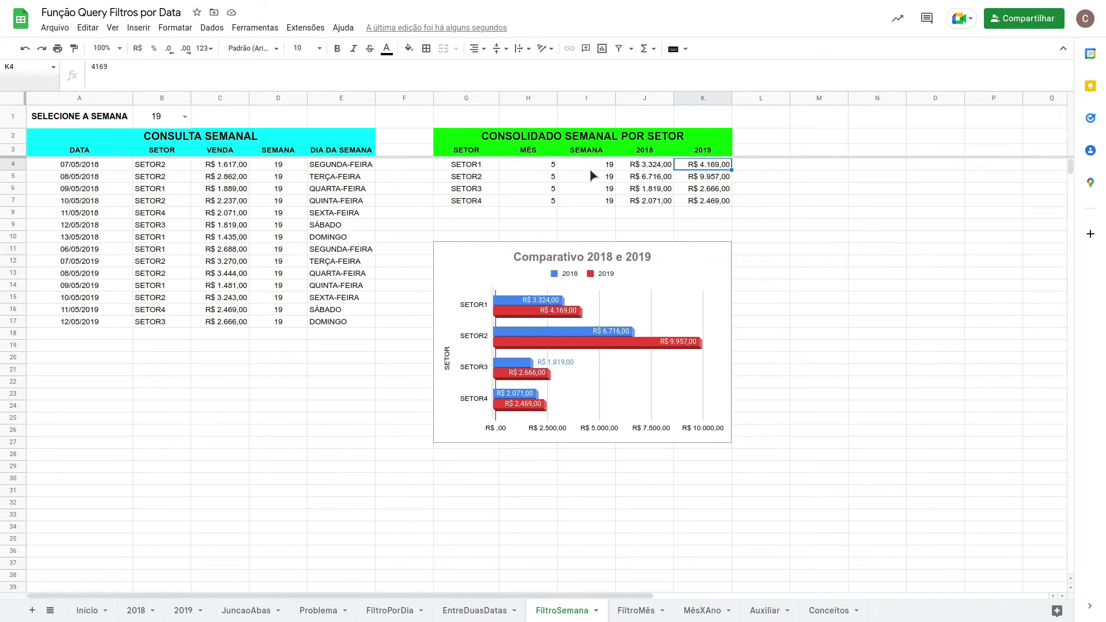
pyautogui.click(478, 152)
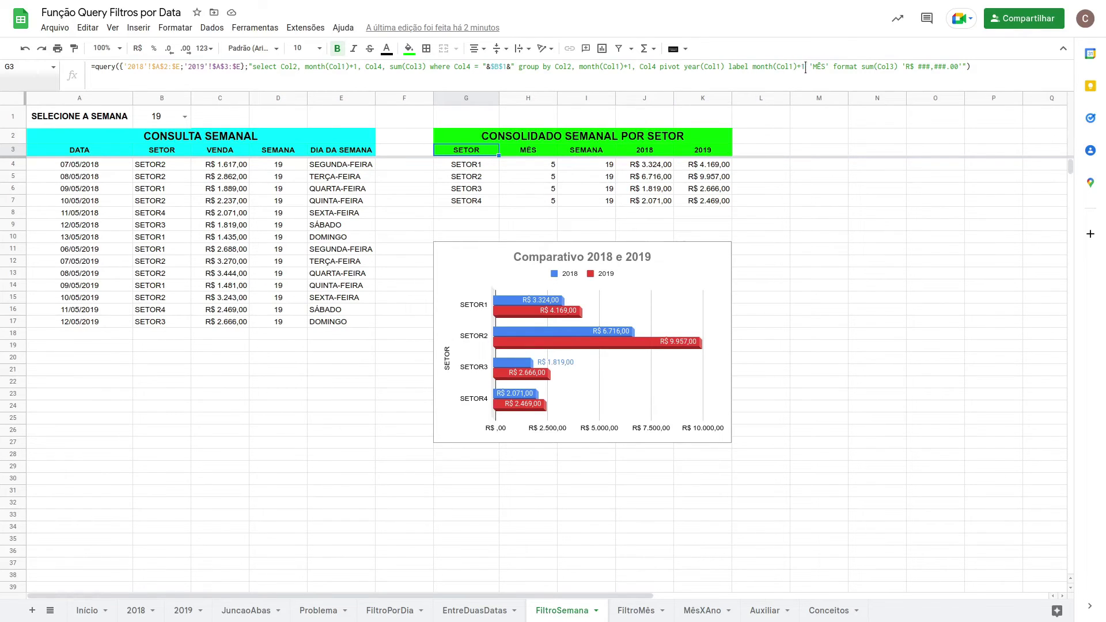
pyautogui.moveTo(805, 68); pyautogui.dragTo(753, 67)
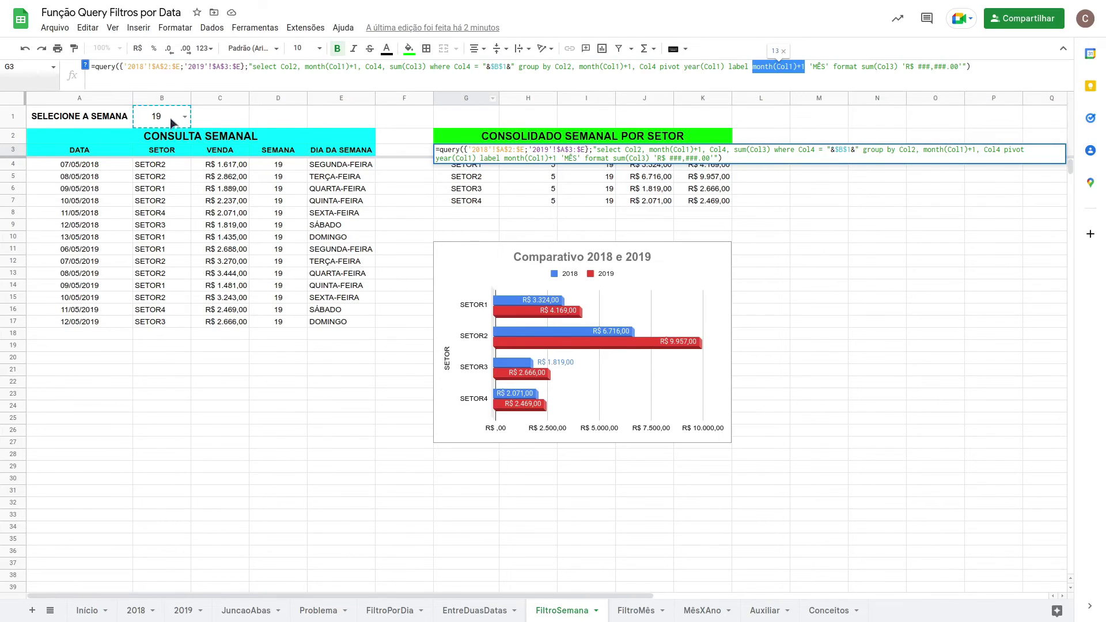
pyautogui.press('Escape')
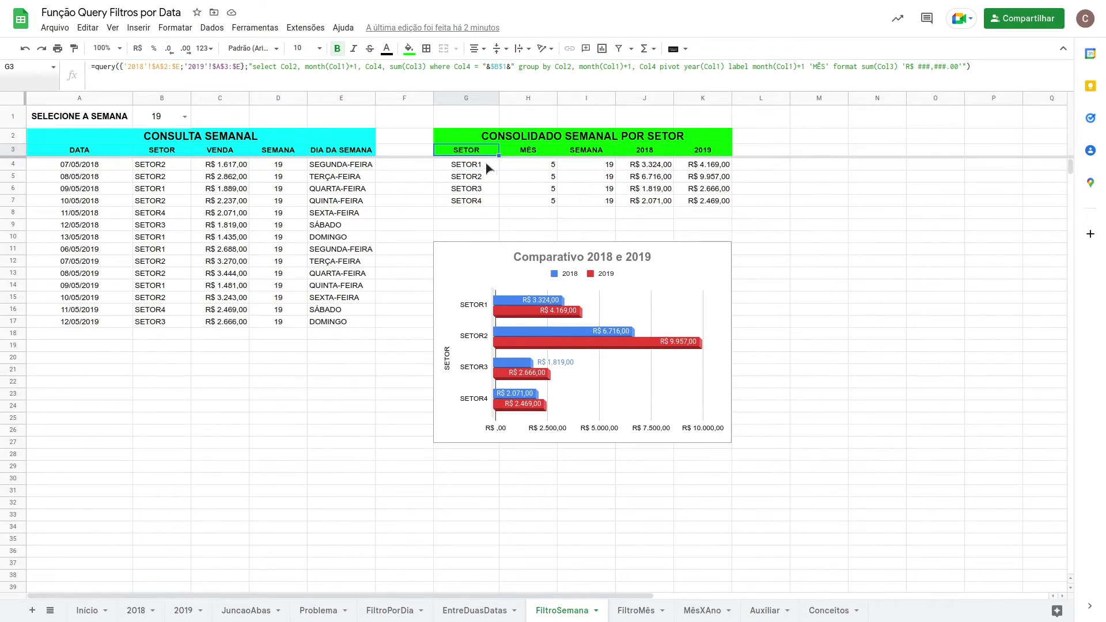
# Set the selected week in B1 to 51 and check the 2018 and 2019 rows of the weekly query
pyautogui.click(184, 115)
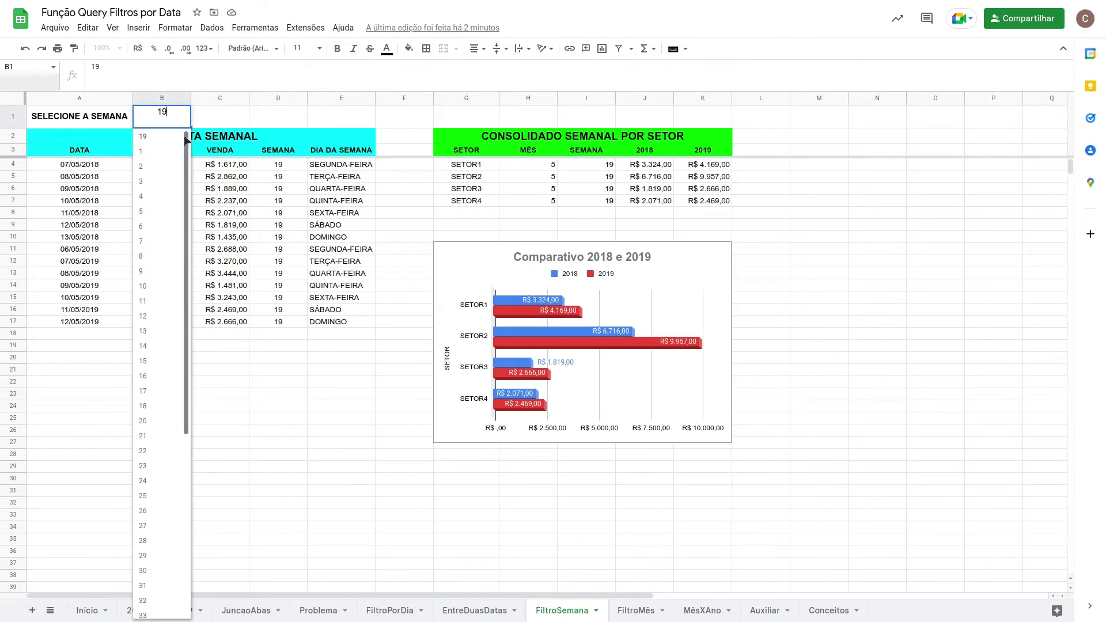
pyautogui.scroll(-5, 167, 346)
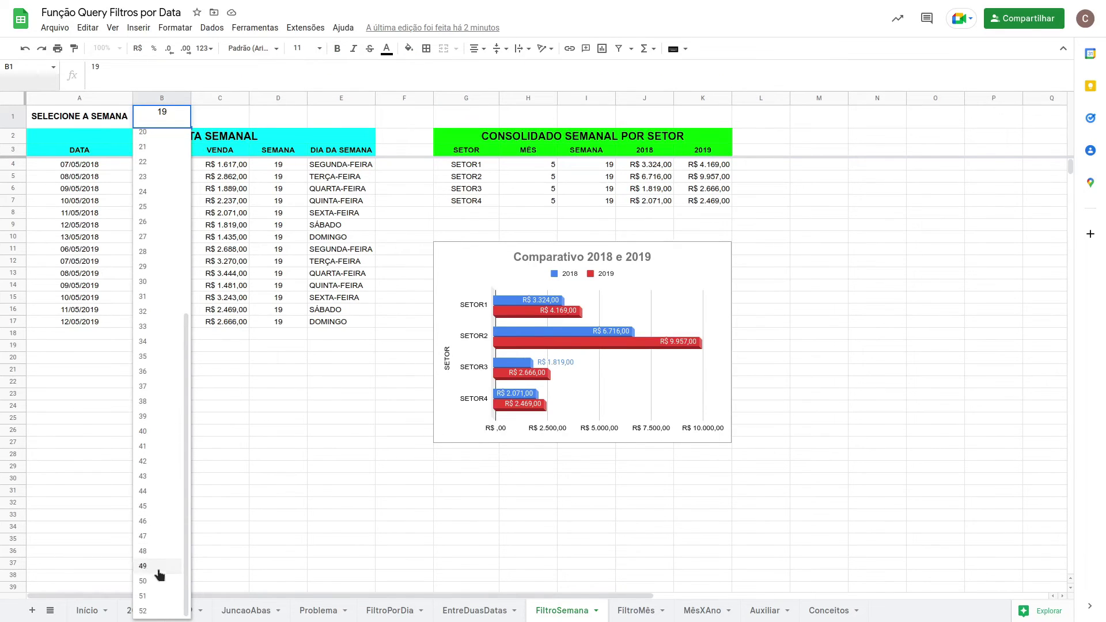
pyautogui.click(151, 598)
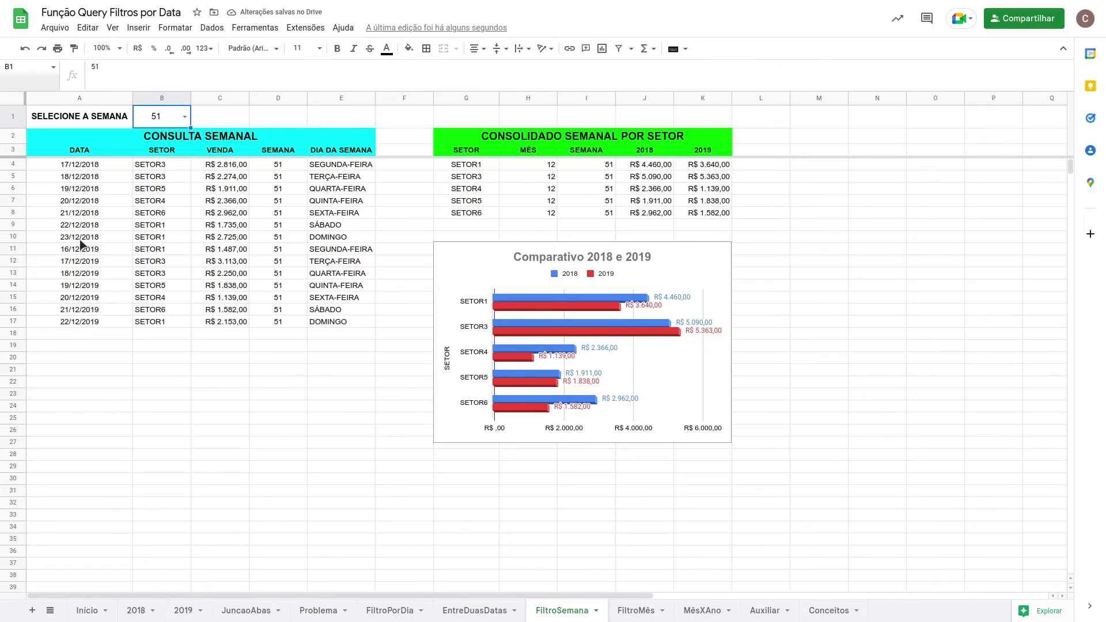
pyautogui.moveTo(95, 166); pyautogui.dragTo(95, 177)
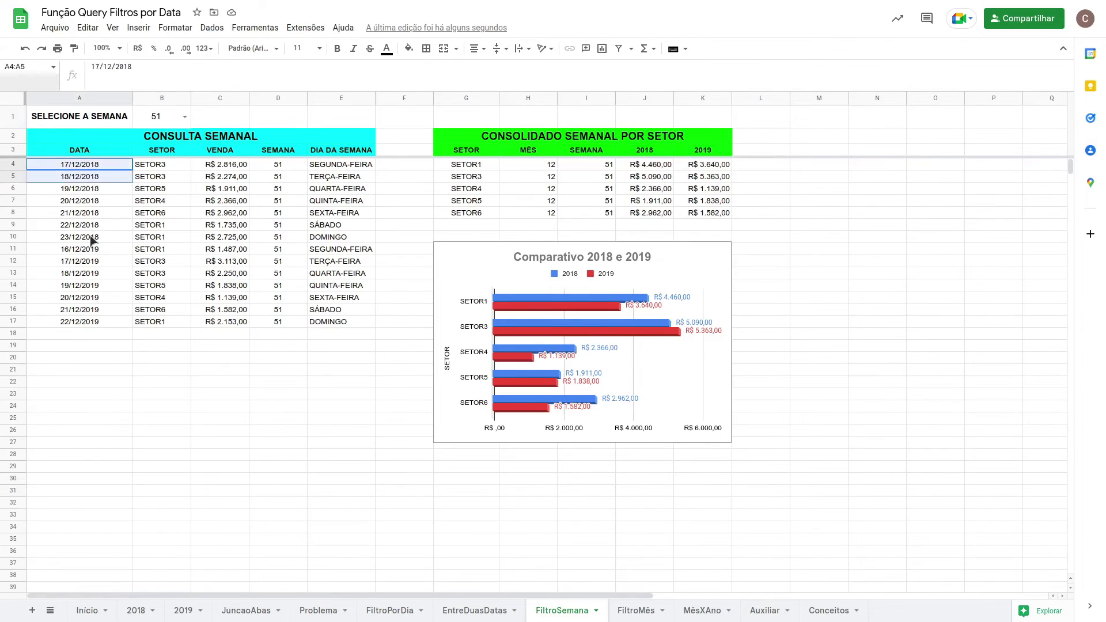
pyautogui.moveTo(92, 241); pyautogui.dragTo(272, 246)
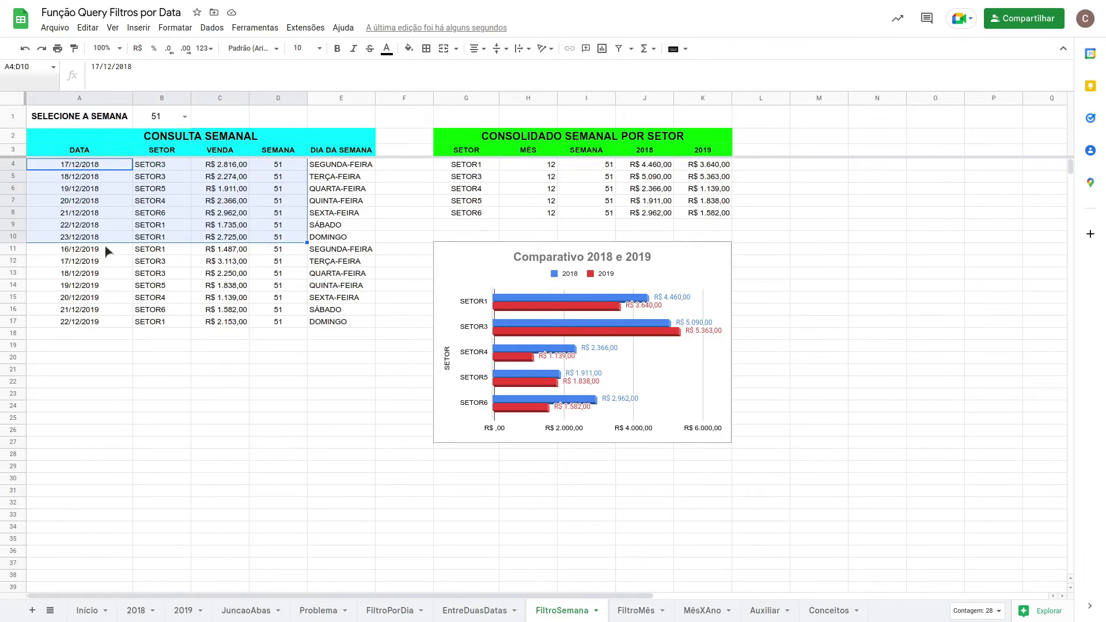
pyautogui.moveTo(99, 255); pyautogui.dragTo(324, 311)
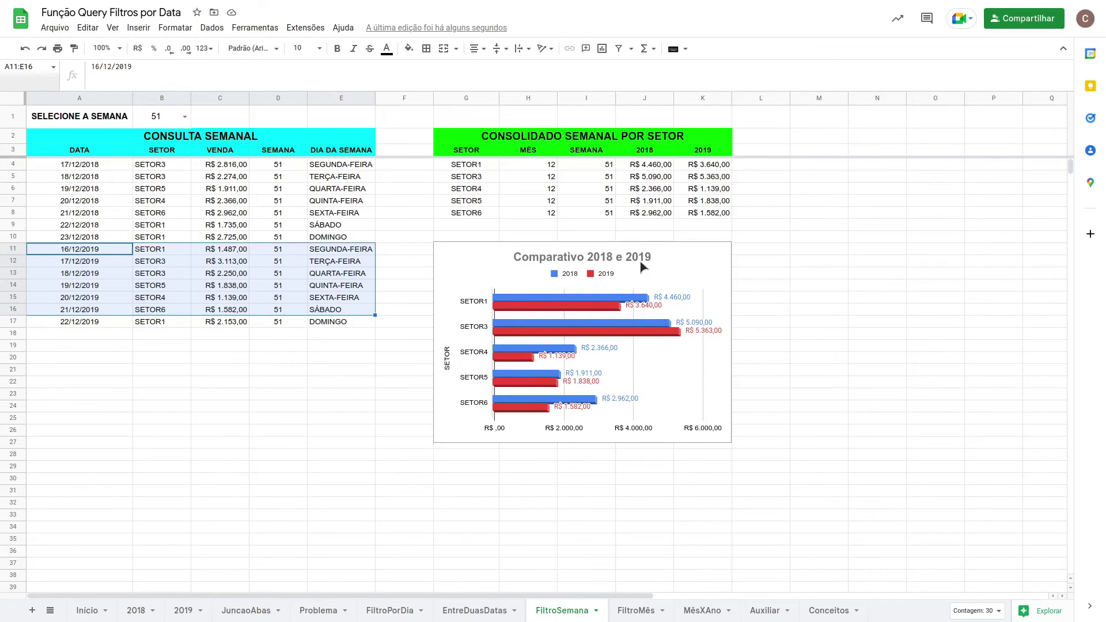
pyautogui.click(306, 136)
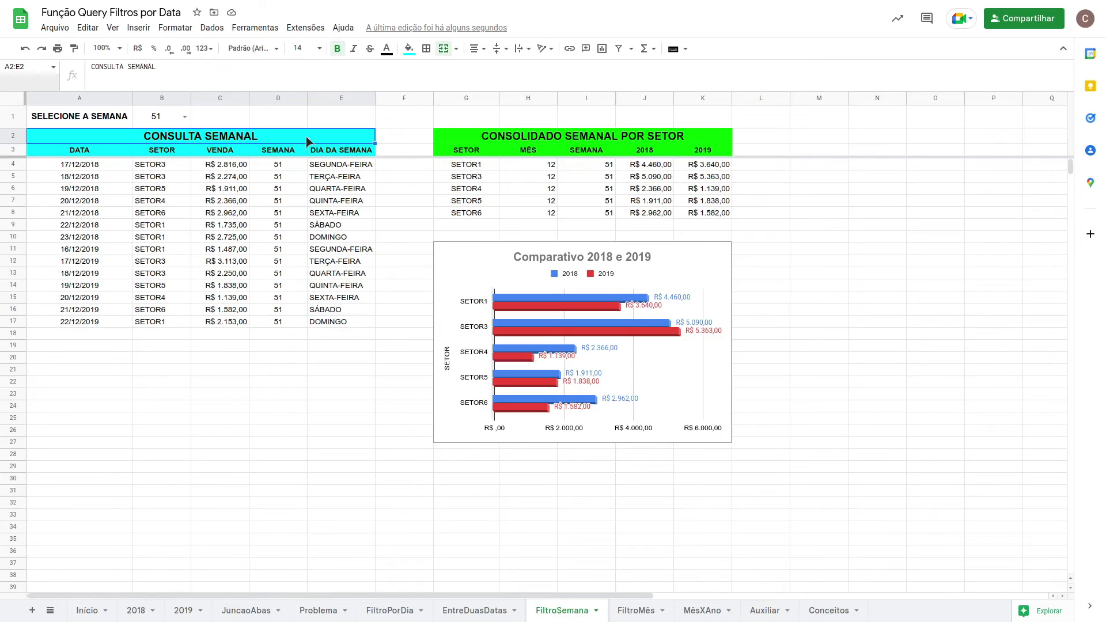
# Review A3's QUERY formula on the FiltroMês sheet, from its data ranges and select clause to the month condition
pyautogui.click(642, 609)
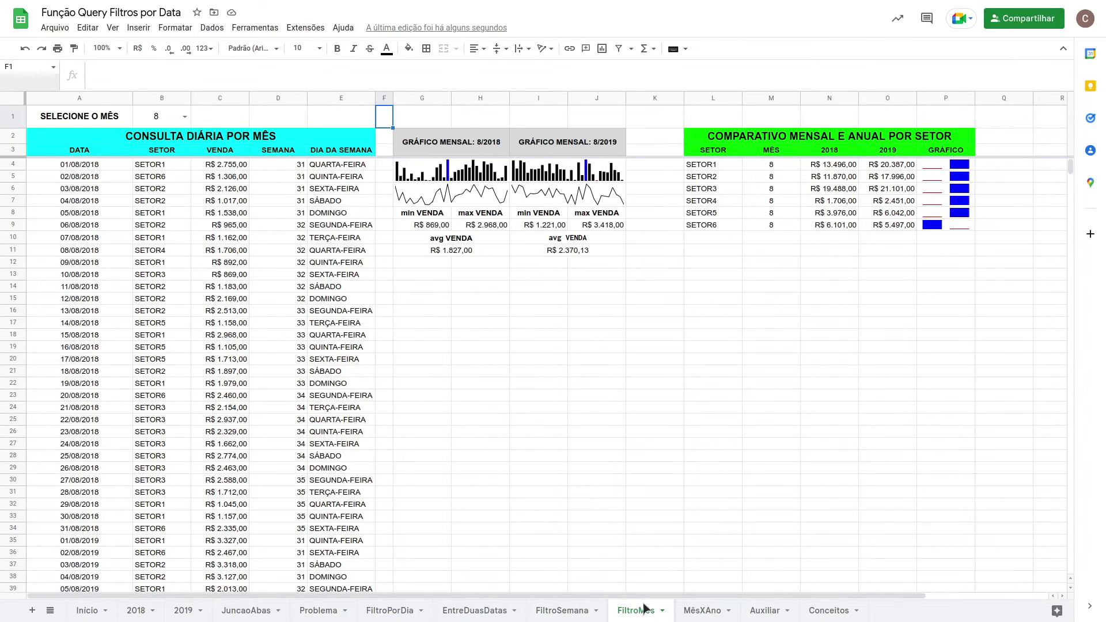
pyautogui.click(95, 150)
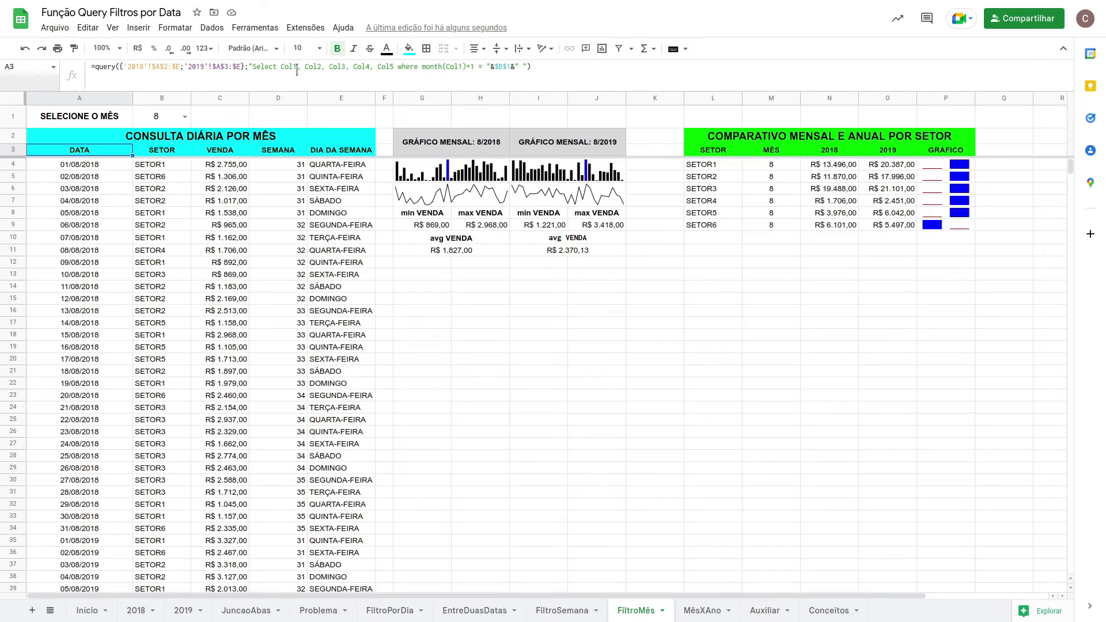
pyautogui.moveTo(120, 68); pyautogui.dragTo(393, 64)
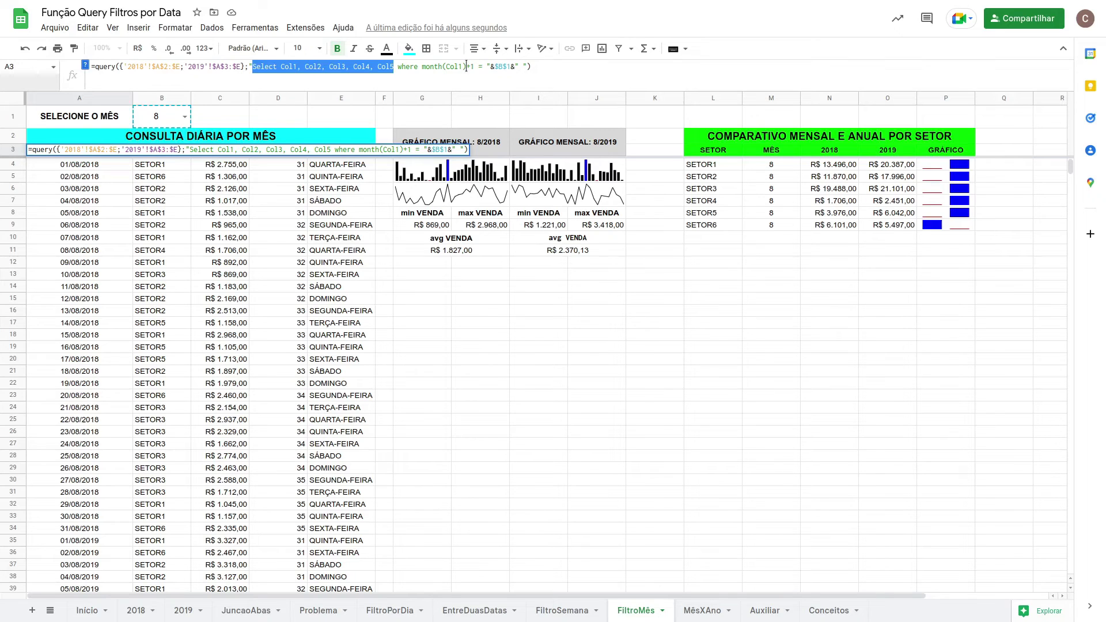
pyautogui.press('Escape')
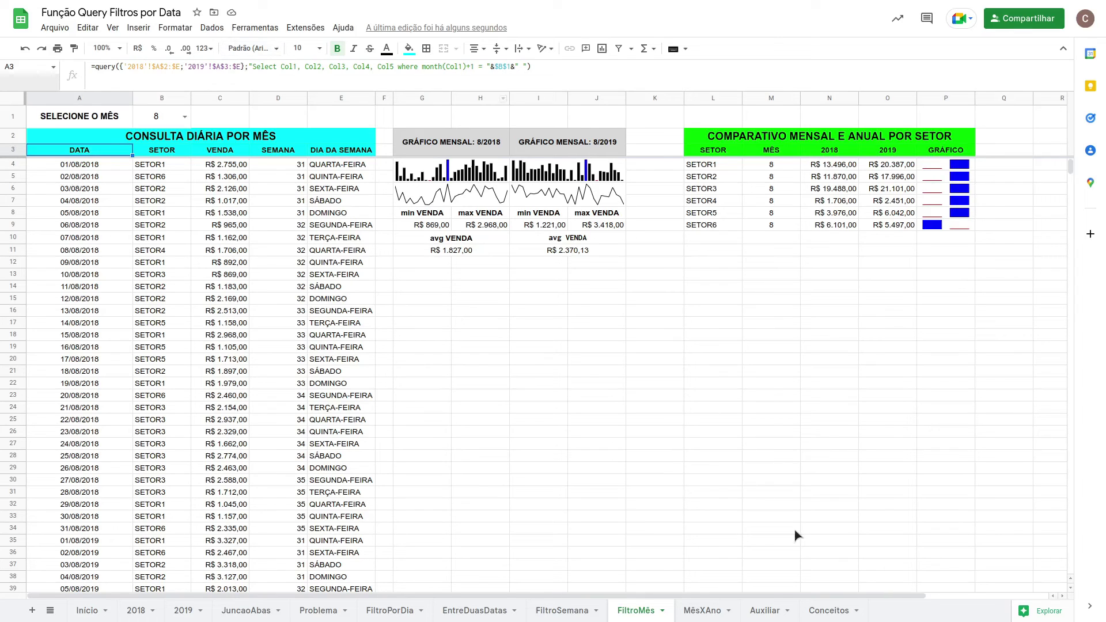
# Examine the MONTH() column on the Conceitos sheet against the month names in MÊS for Janeiro and Fevereiro
pyautogui.click(827, 612)
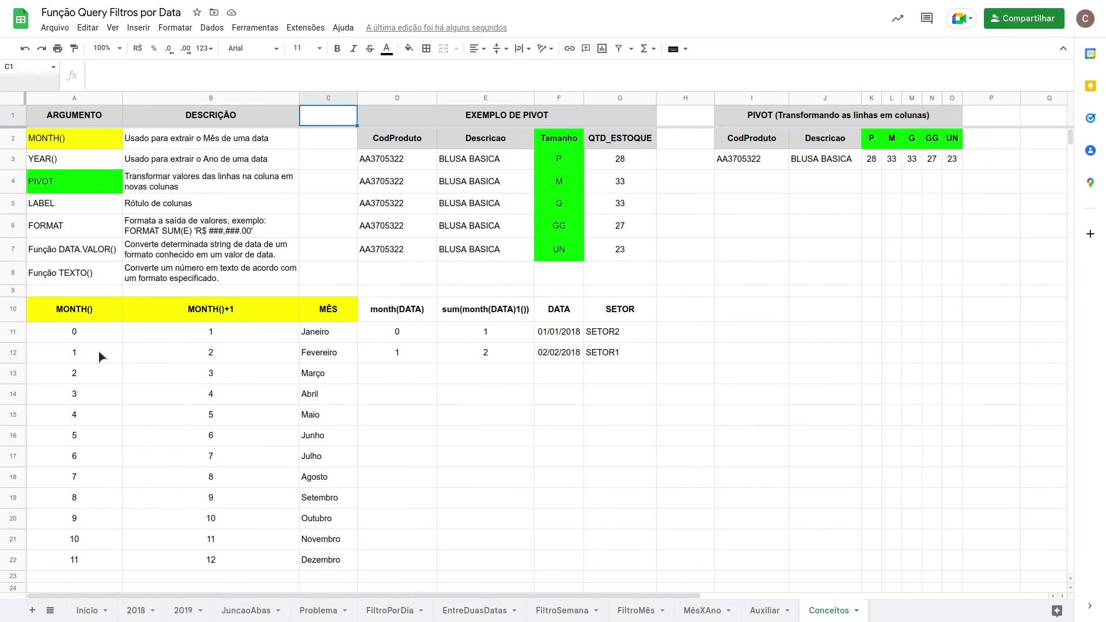
pyautogui.scroll(-1, 95, 346)
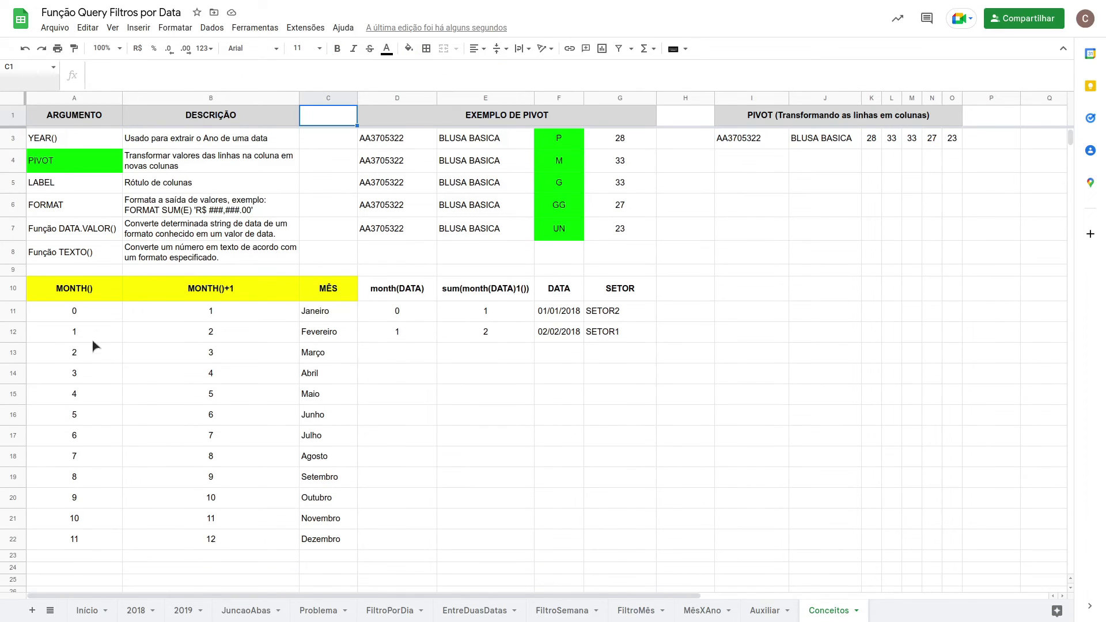
pyautogui.click(95, 292)
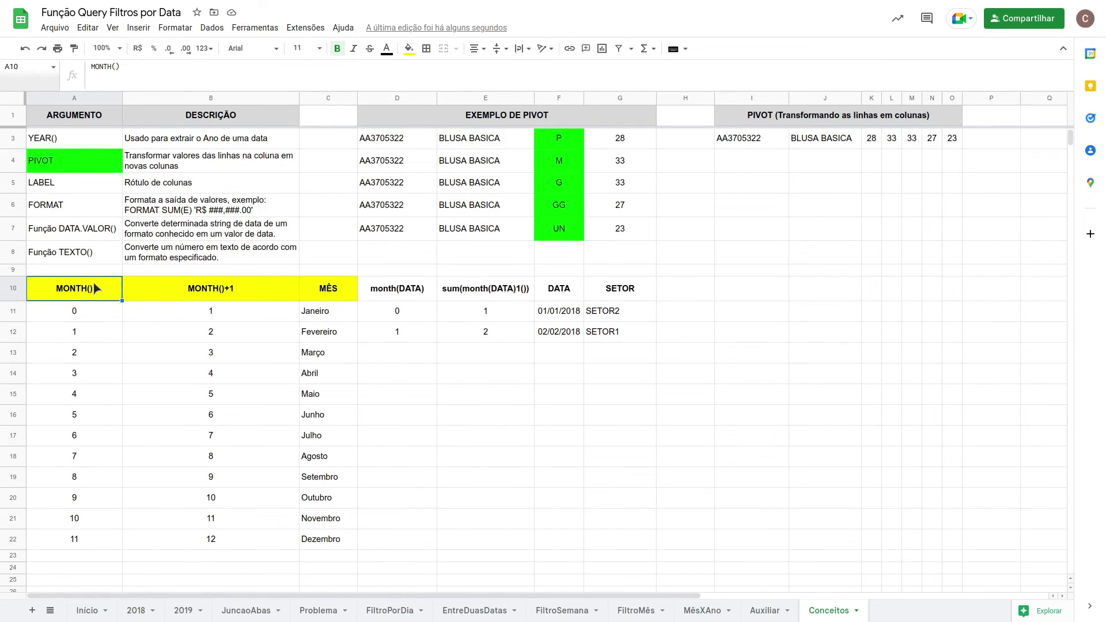
pyautogui.click(84, 313)
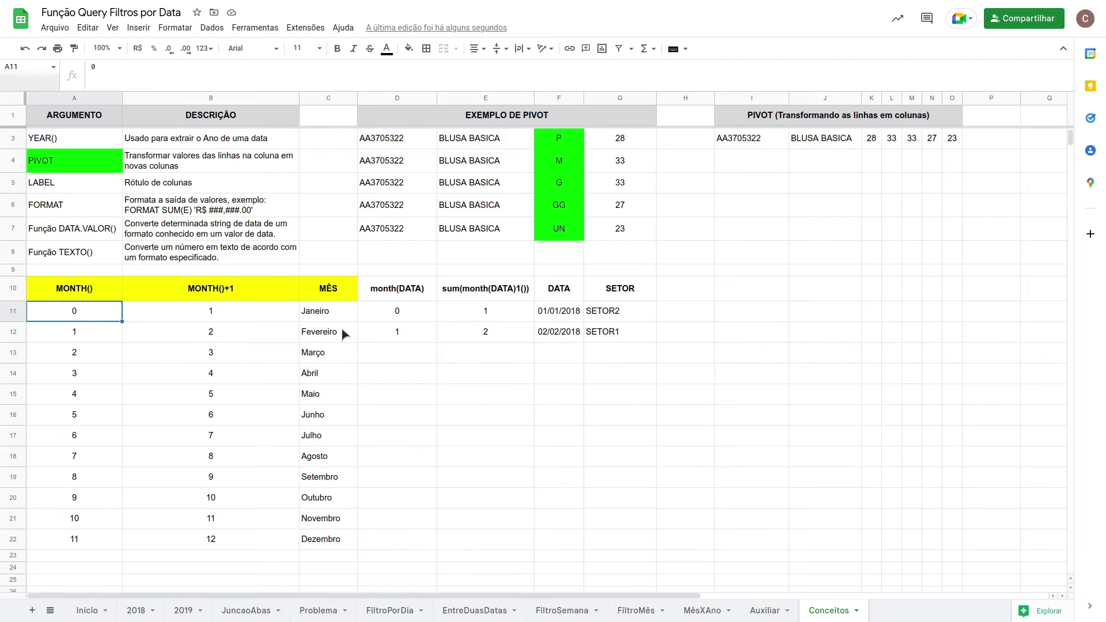
pyautogui.click(337, 310)
pyautogui.click(96, 331)
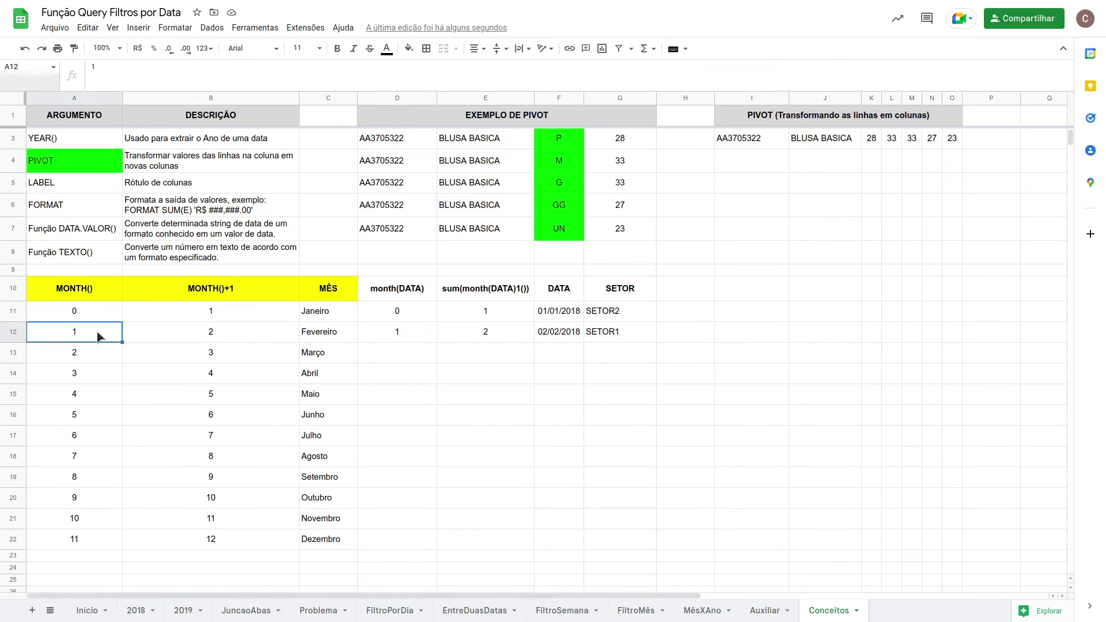
pyautogui.click(328, 338)
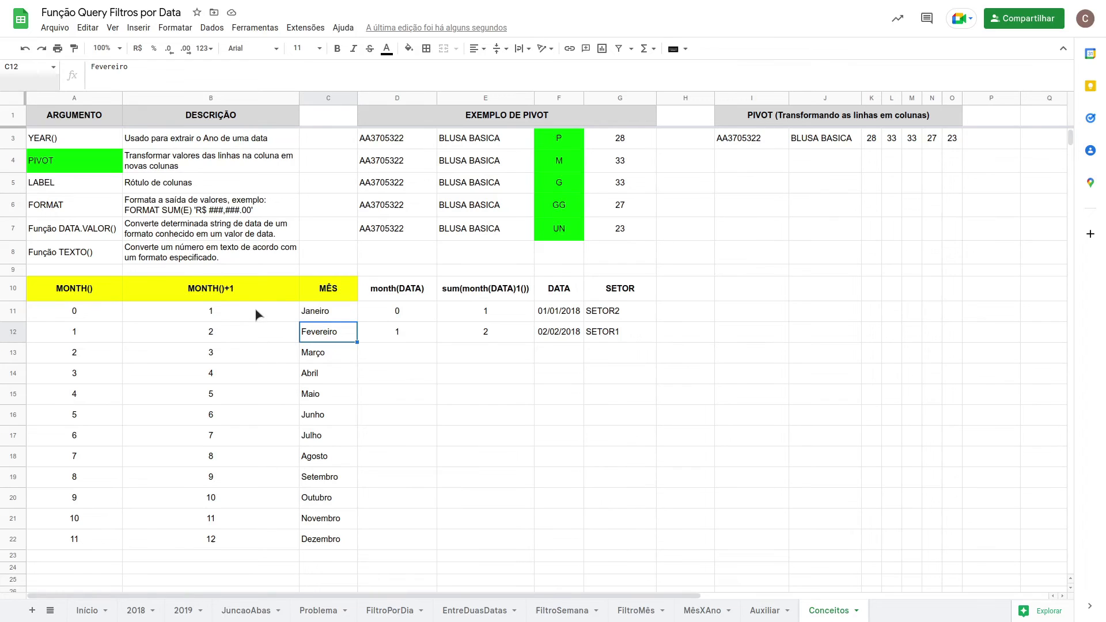
# Compare the MONTH()+1 values in B11:B12 with their month names in the MÊS column
pyautogui.click(221, 293)
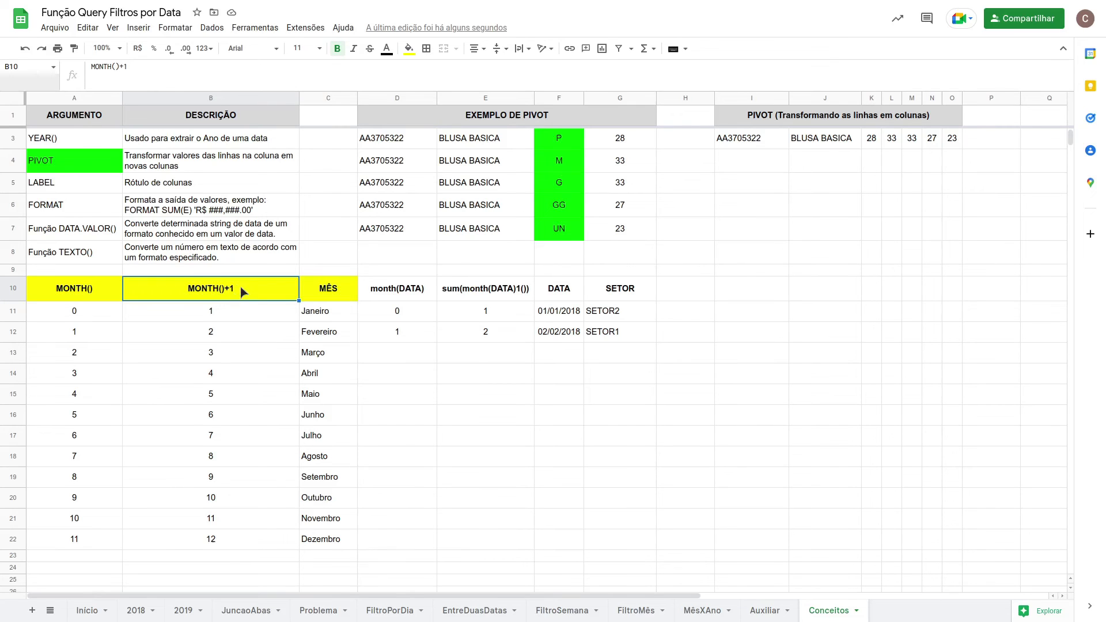
pyautogui.click(223, 309)
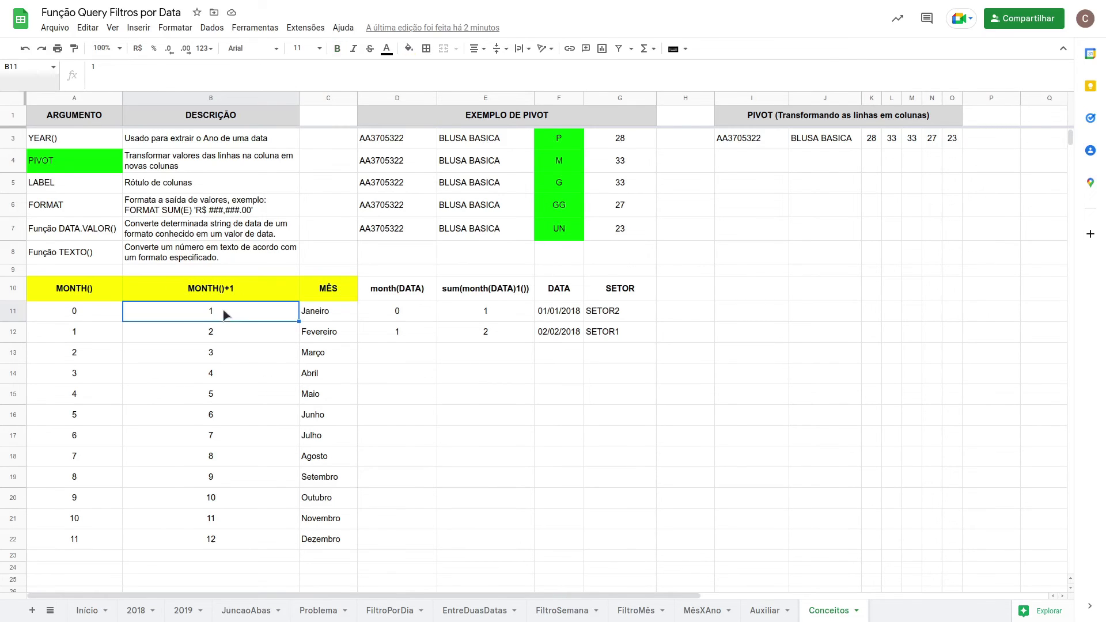
pyautogui.click(317, 337)
pyautogui.click(251, 332)
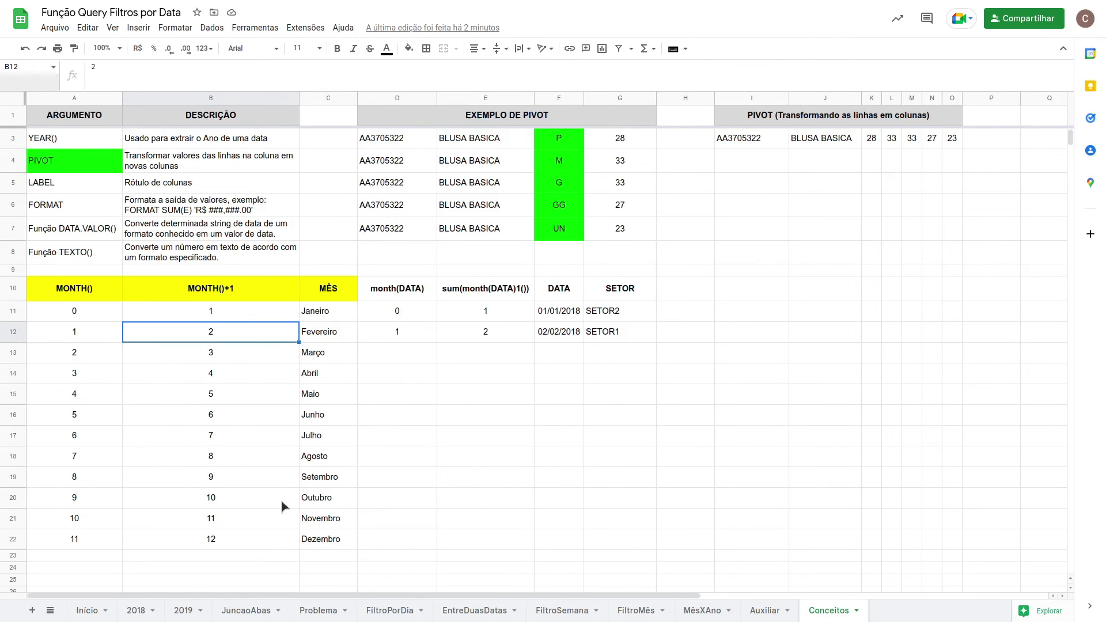
# Examine D10's QUERY formula with "Select month(F)" and its source range F10:G12, leaving the formula as it is
pyautogui.click(424, 297)
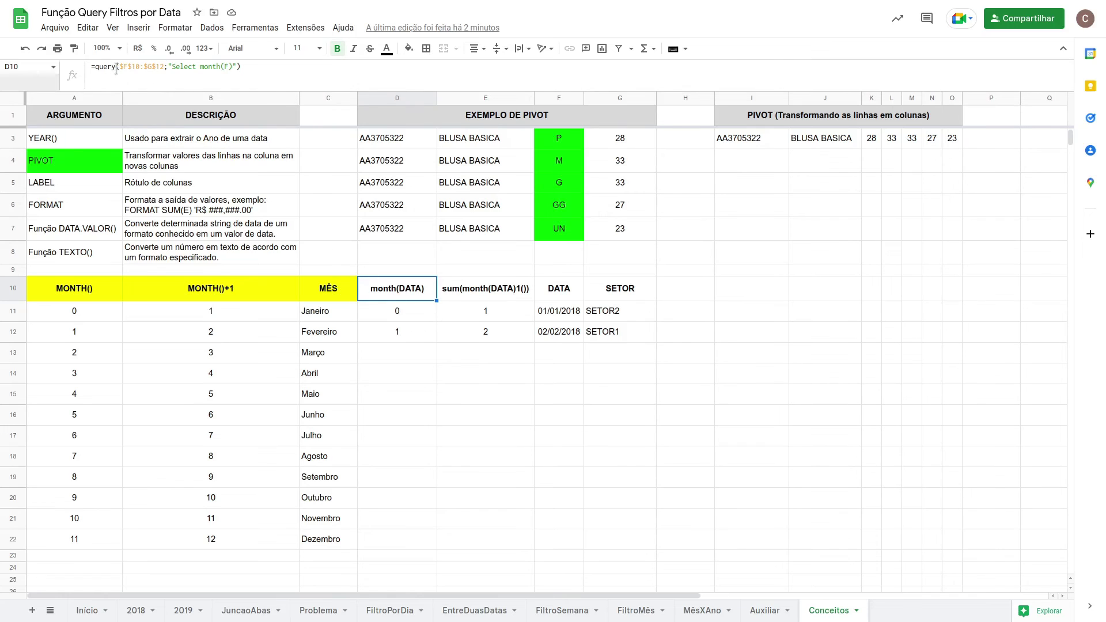
pyautogui.moveTo(563, 299); pyautogui.dragTo(606, 330)
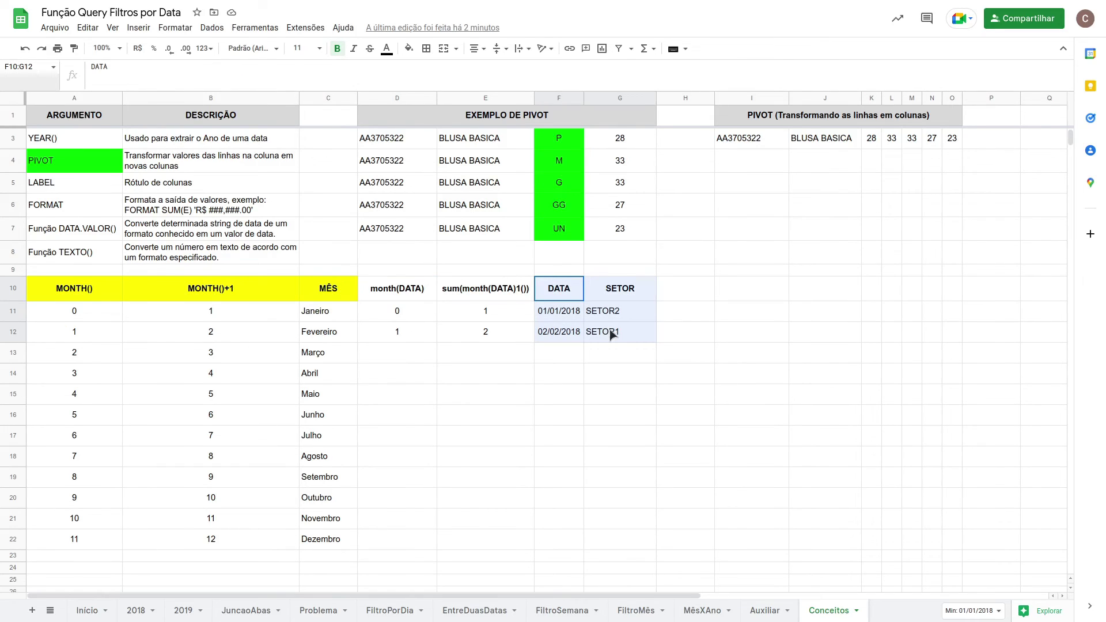
pyautogui.click(395, 288)
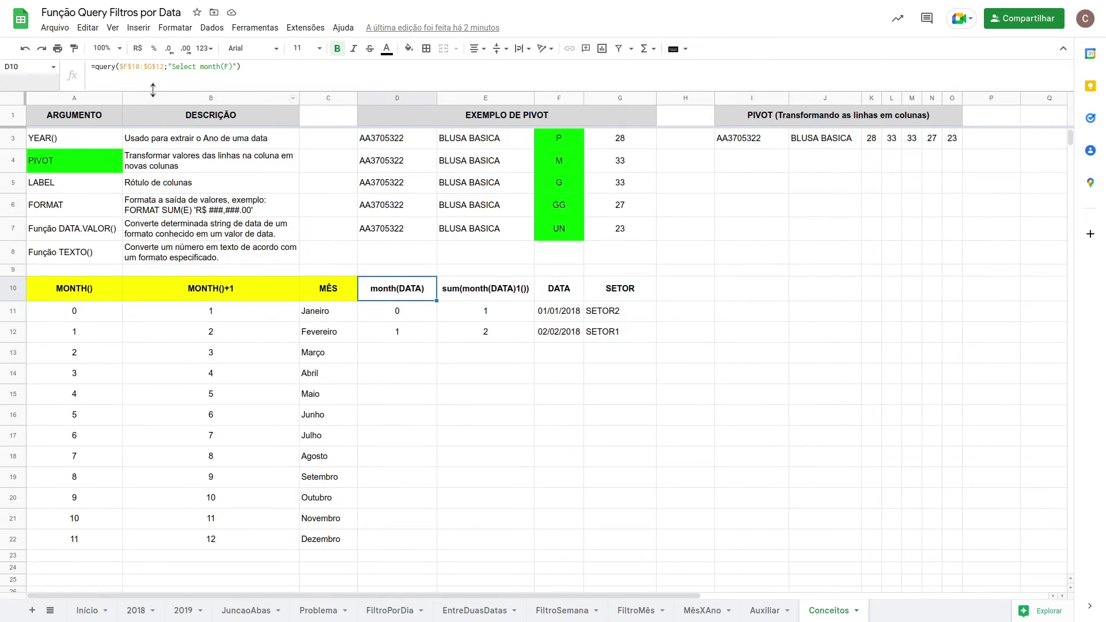
pyautogui.moveTo(122, 66); pyautogui.dragTo(164, 67)
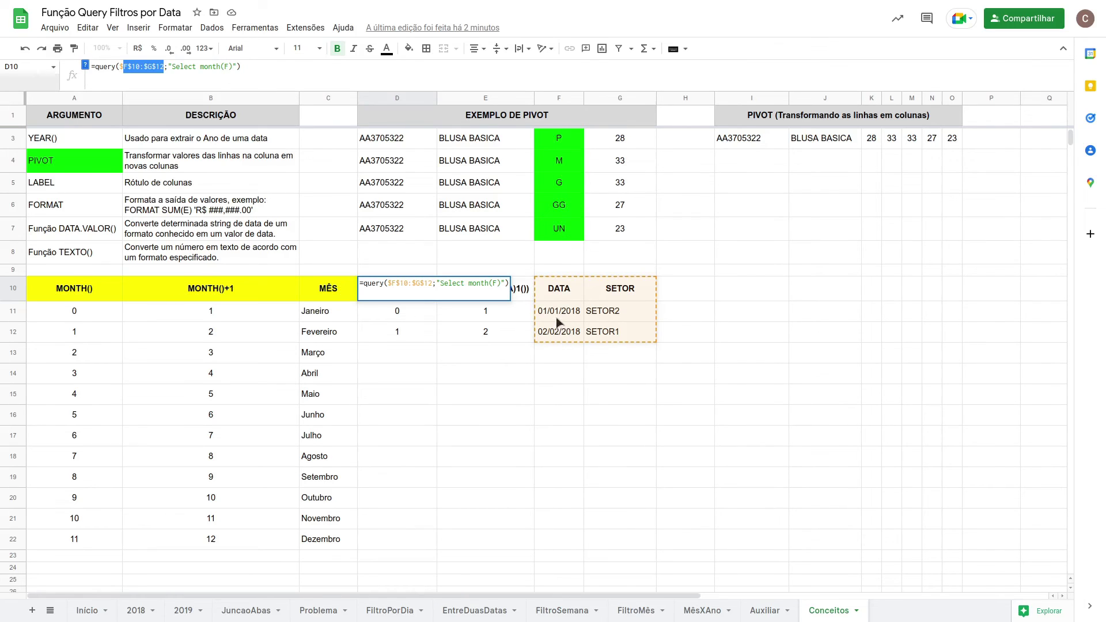
pyautogui.press('Return')
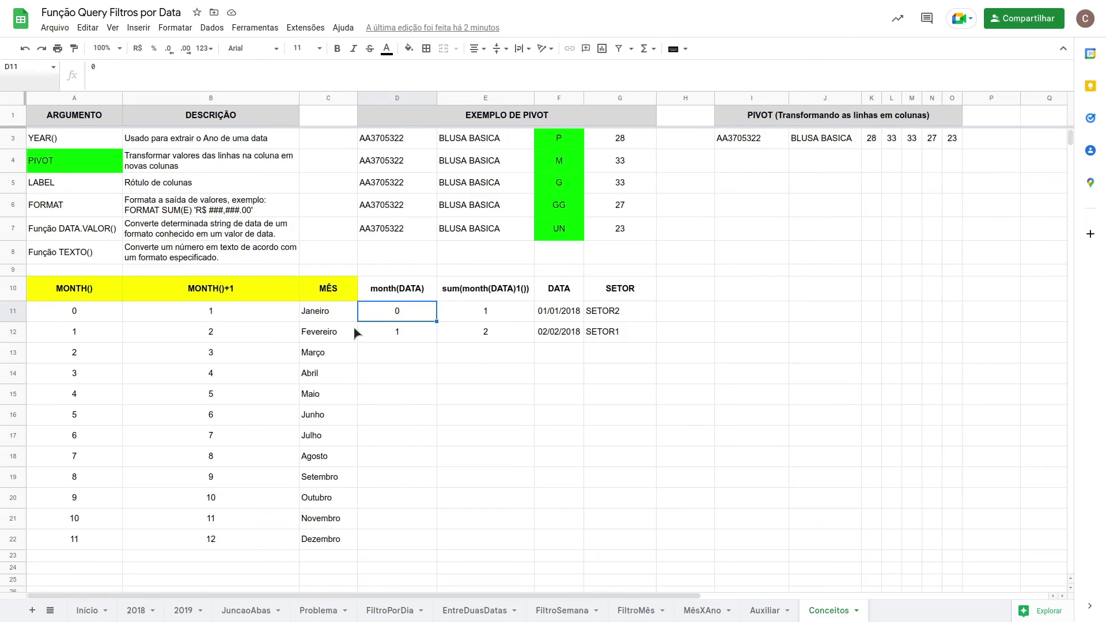
# Examine E10's QUERY formula, focusing on the +1 added to month(F) in the select clause
pyautogui.click(495, 291)
pyautogui.click(495, 309)
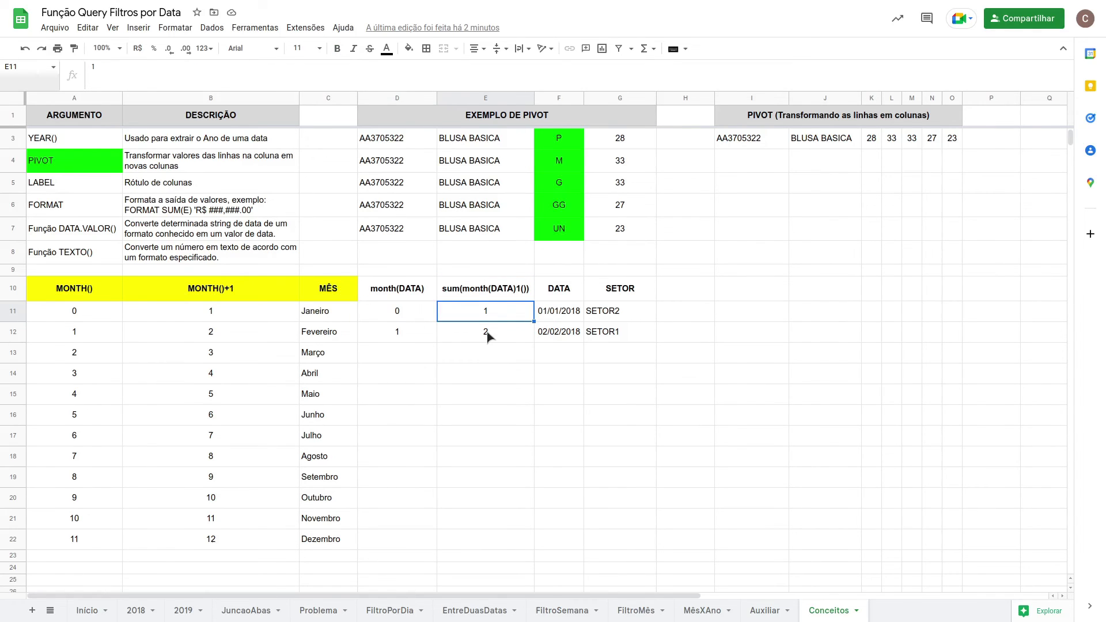
pyautogui.click(496, 293)
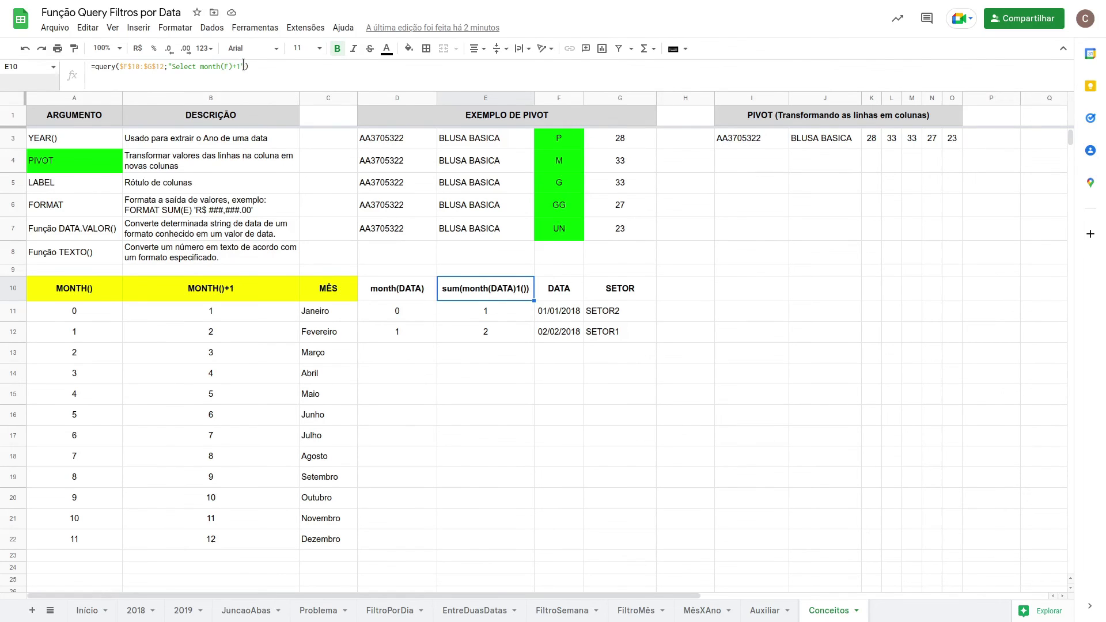
pyautogui.moveTo(242, 66); pyautogui.dragTo(232, 66)
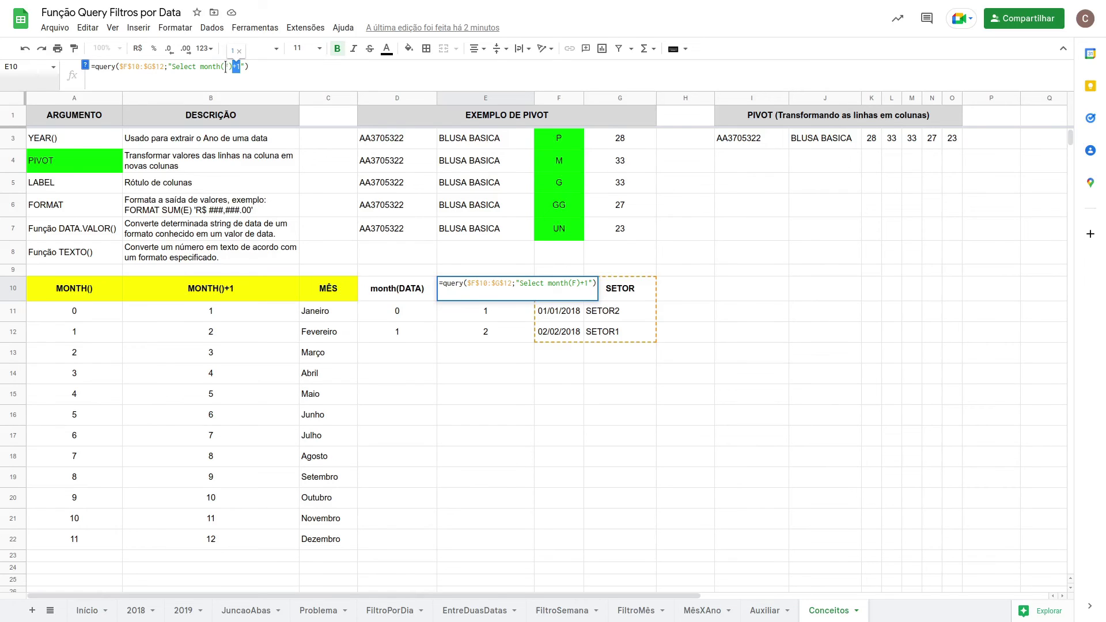
pyautogui.press('Return')
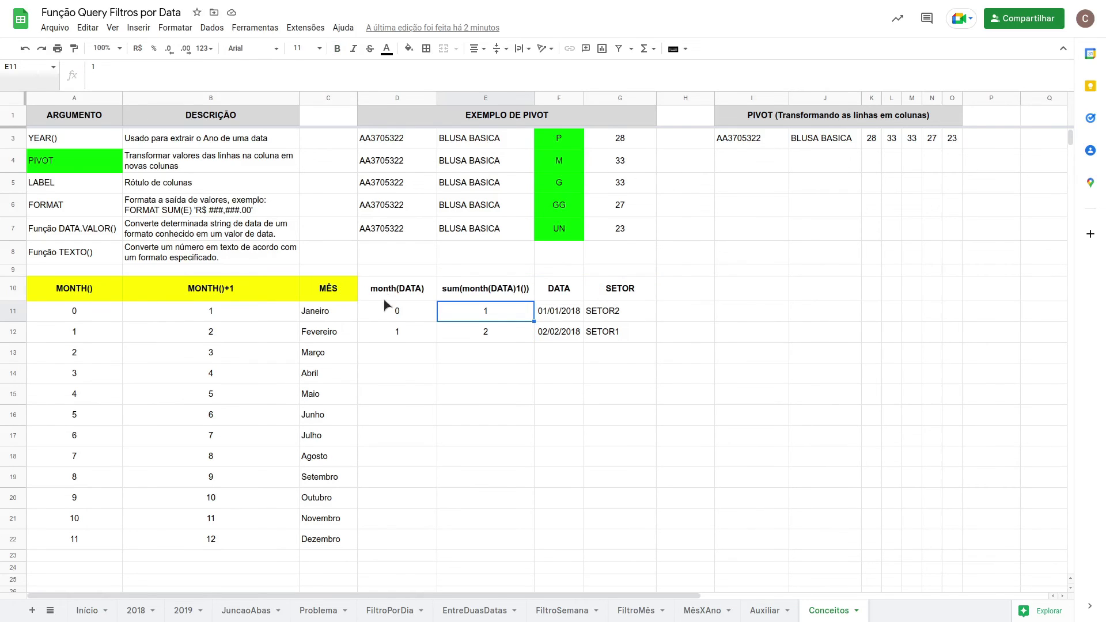
# On the FiltroMês sheet, switch the selected month in B1 to 6 and return it to 8
pyautogui.click(629, 615)
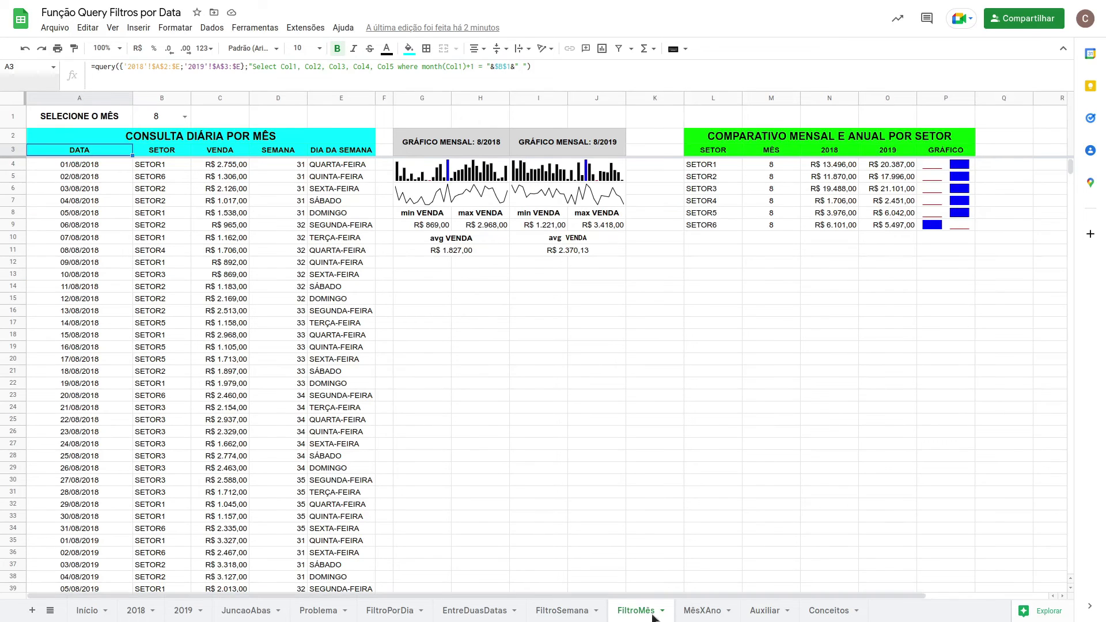
pyautogui.click(187, 117)
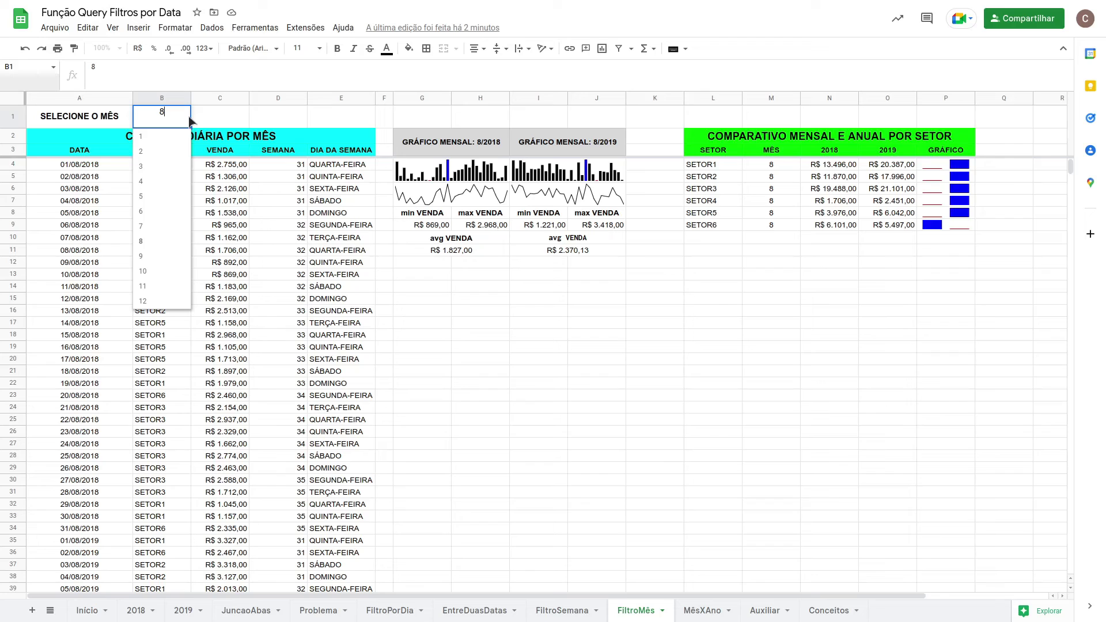
pyautogui.click(161, 213)
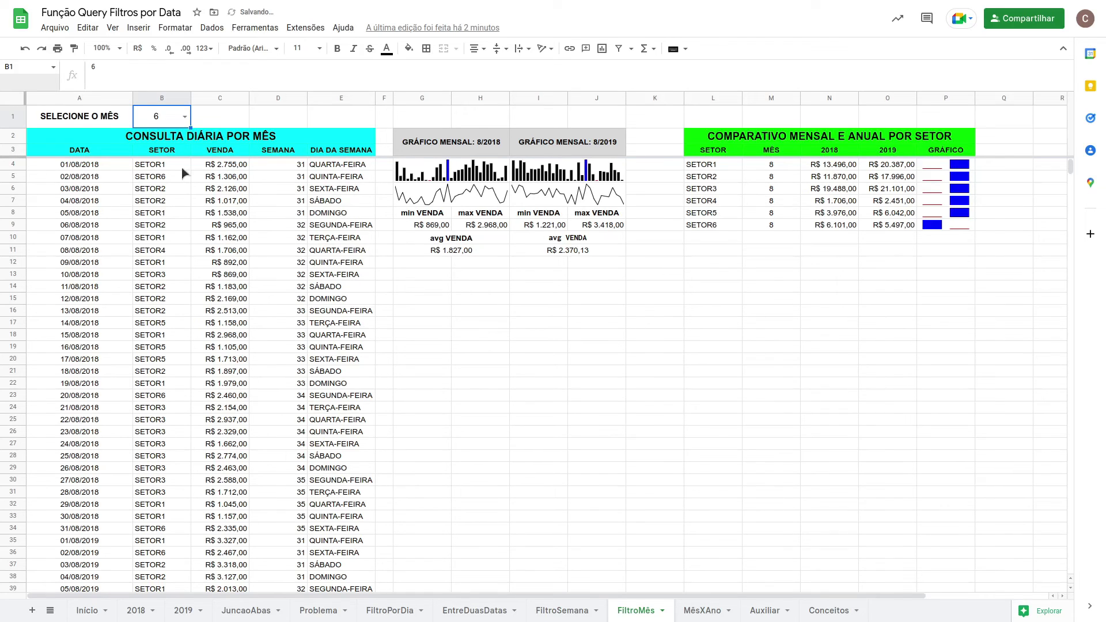
pyautogui.click(186, 118)
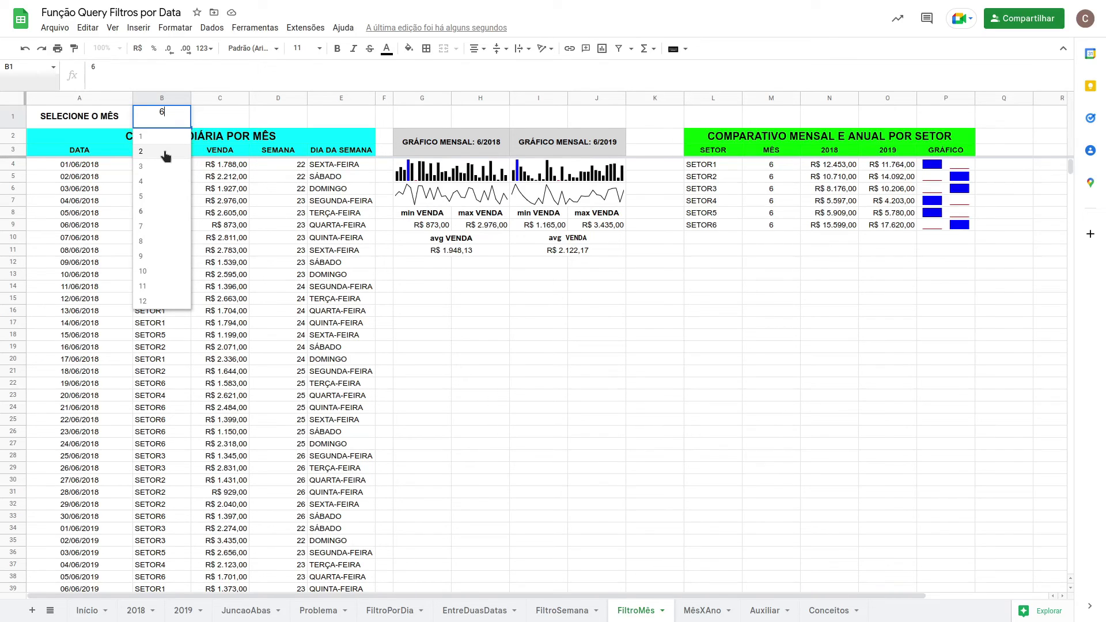
pyautogui.click(153, 240)
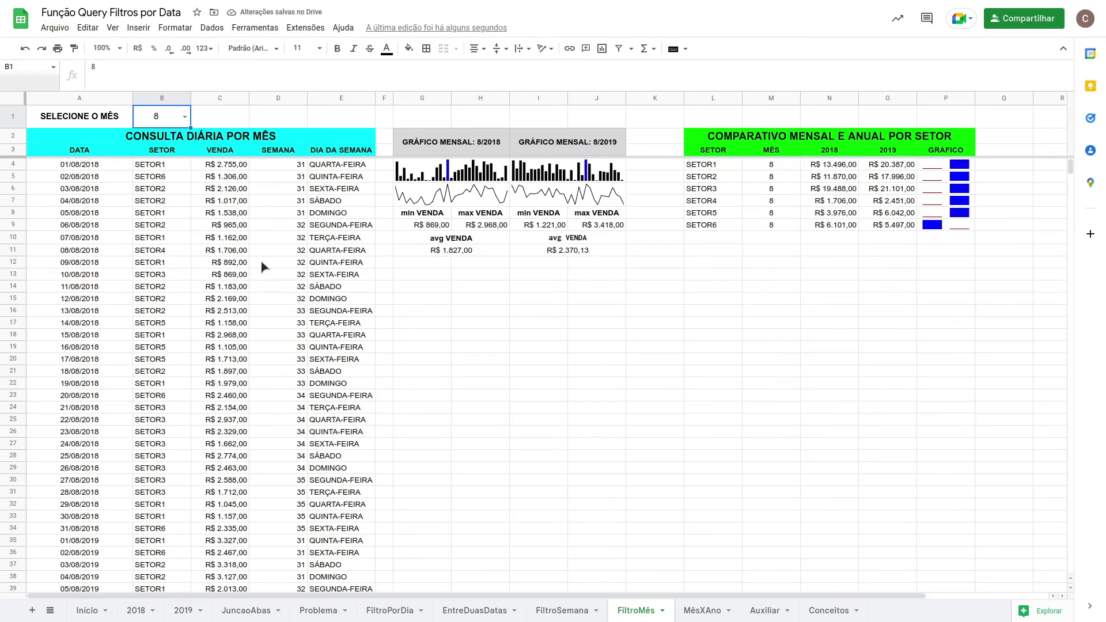
# Review the SPARKLINE formulas of the 2018 and 2019 column charts and of the 2018 line chart
pyautogui.click(429, 176)
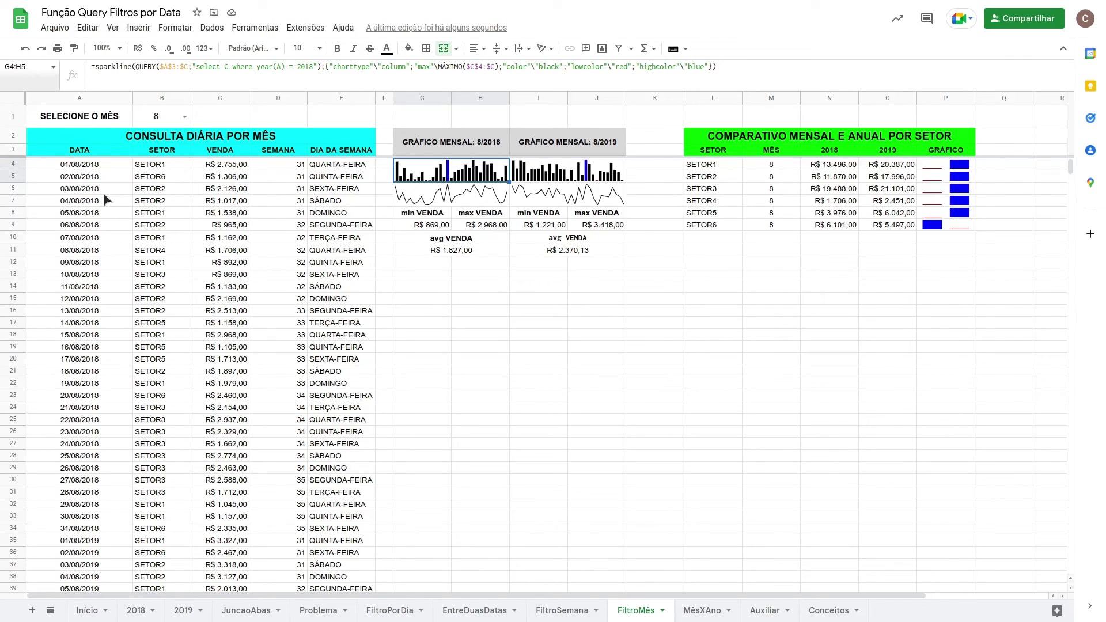
pyautogui.press('Right')
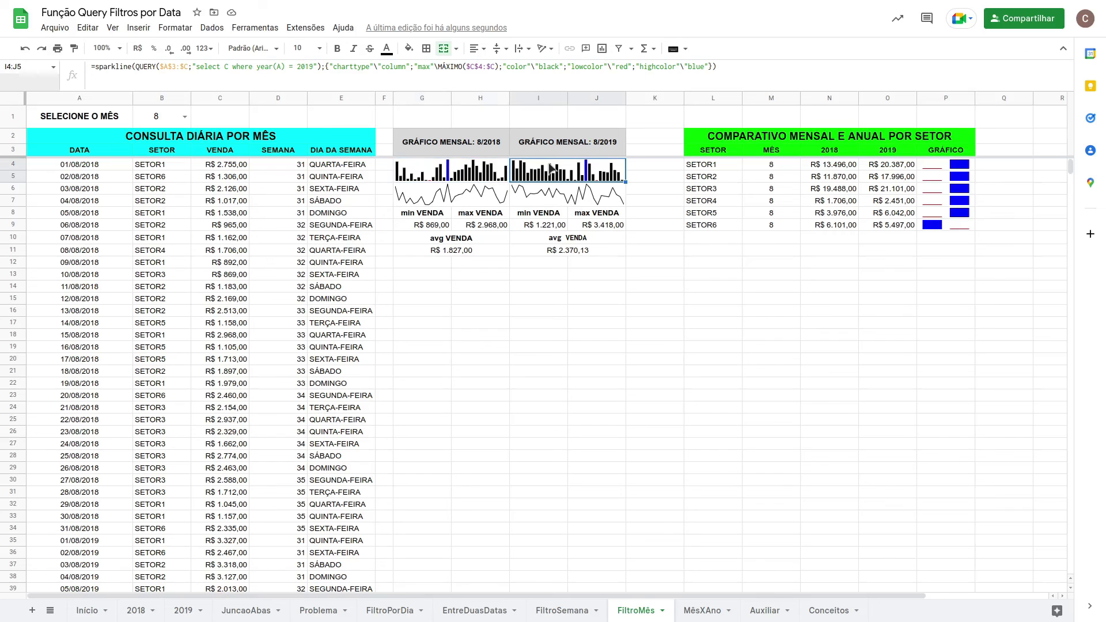
pyautogui.click(464, 197)
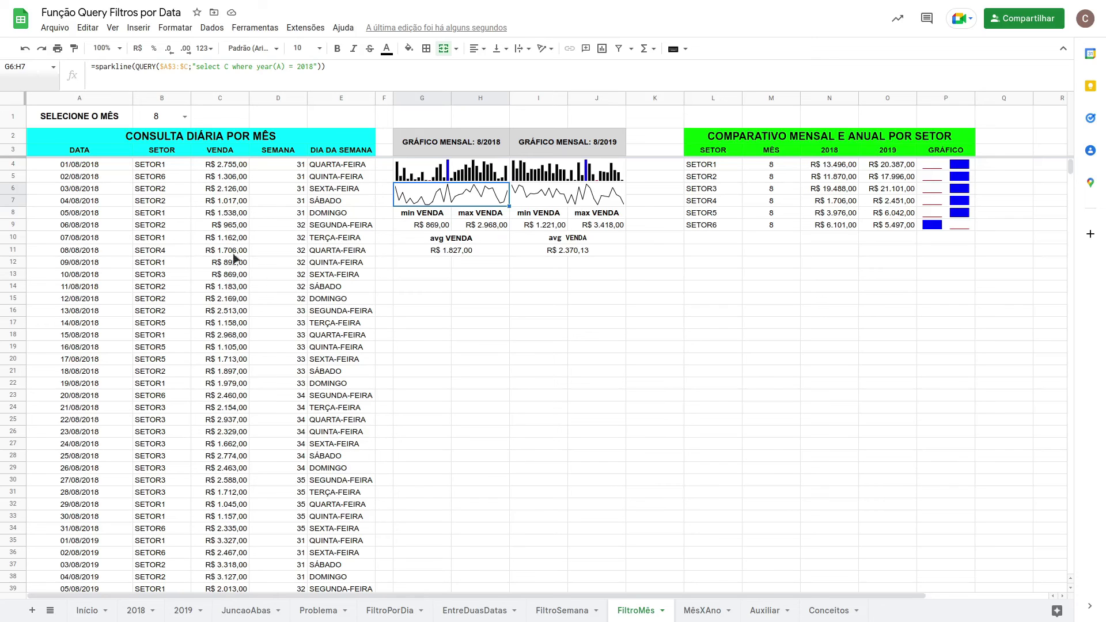
# On the MêsXAno sheet, filter A3's query by month 8 and year 2022, and change the month to 9
pyautogui.click(697, 608)
pyautogui.click(80, 152)
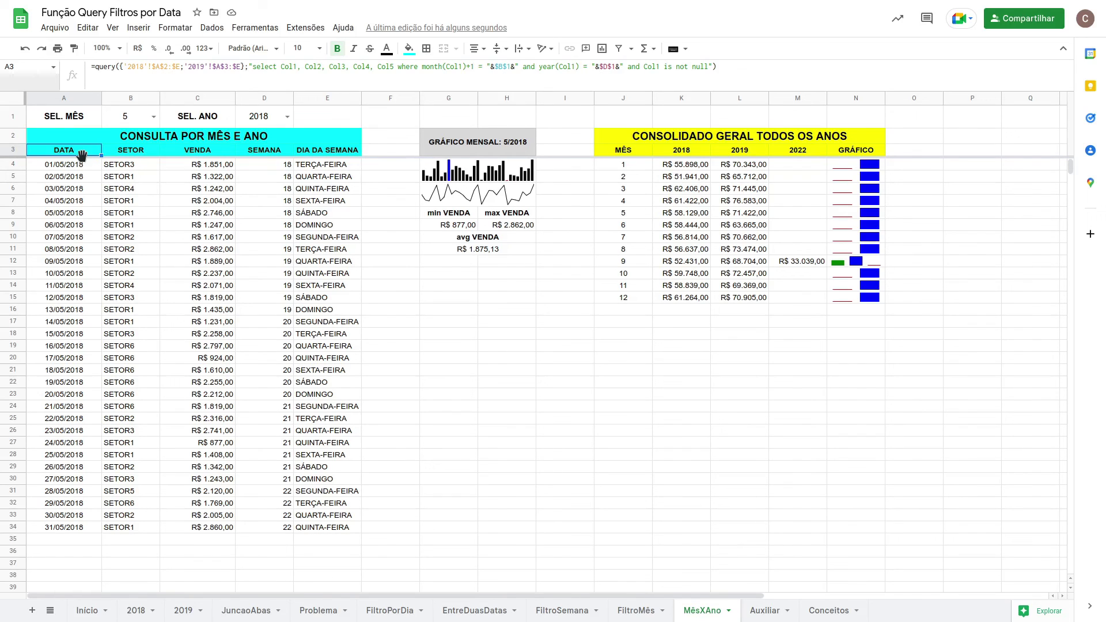
pyautogui.click(153, 117)
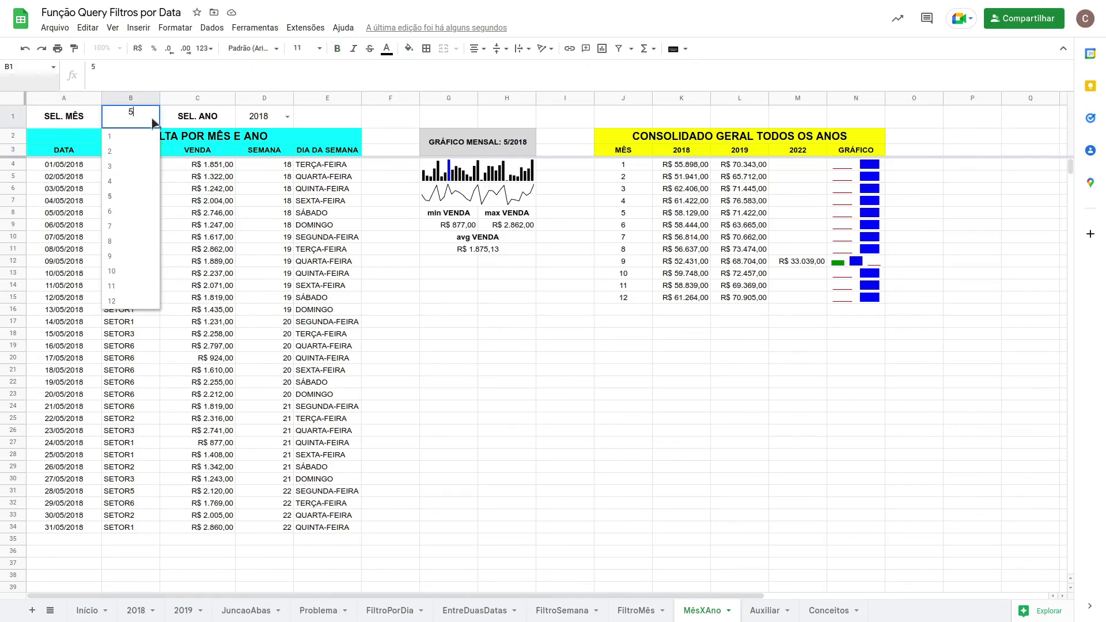
pyautogui.click(115, 248)
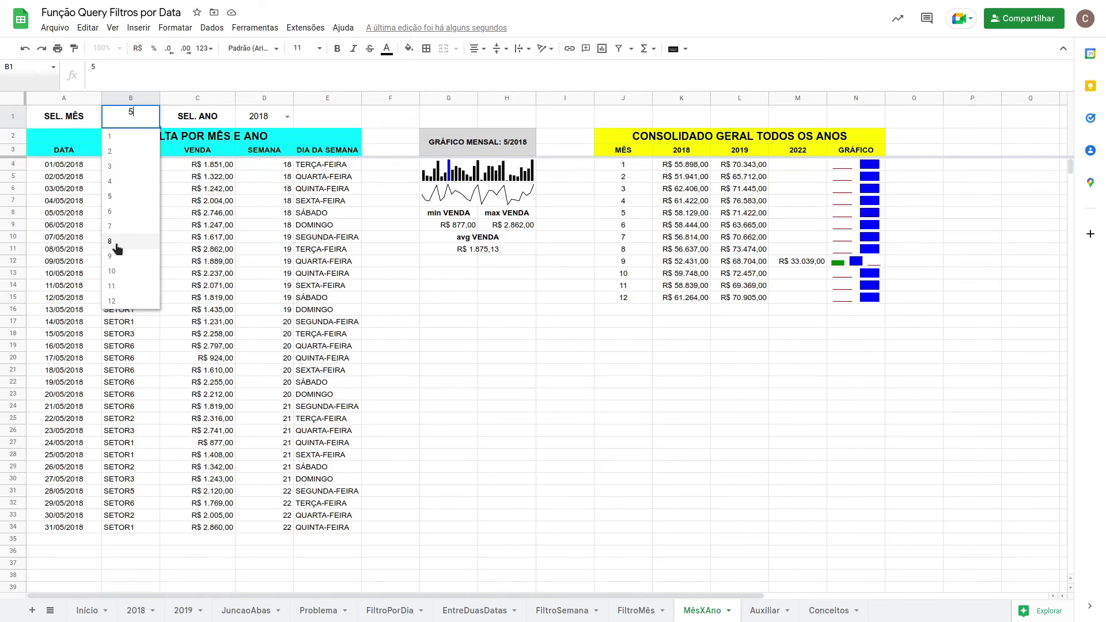
pyautogui.click(287, 117)
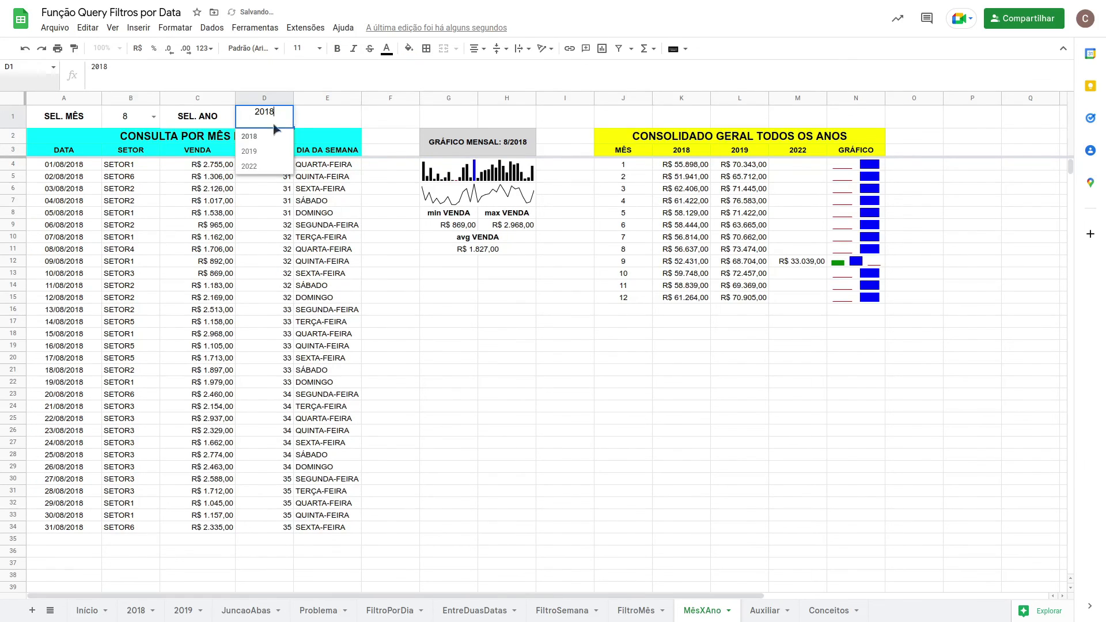
pyautogui.click(254, 165)
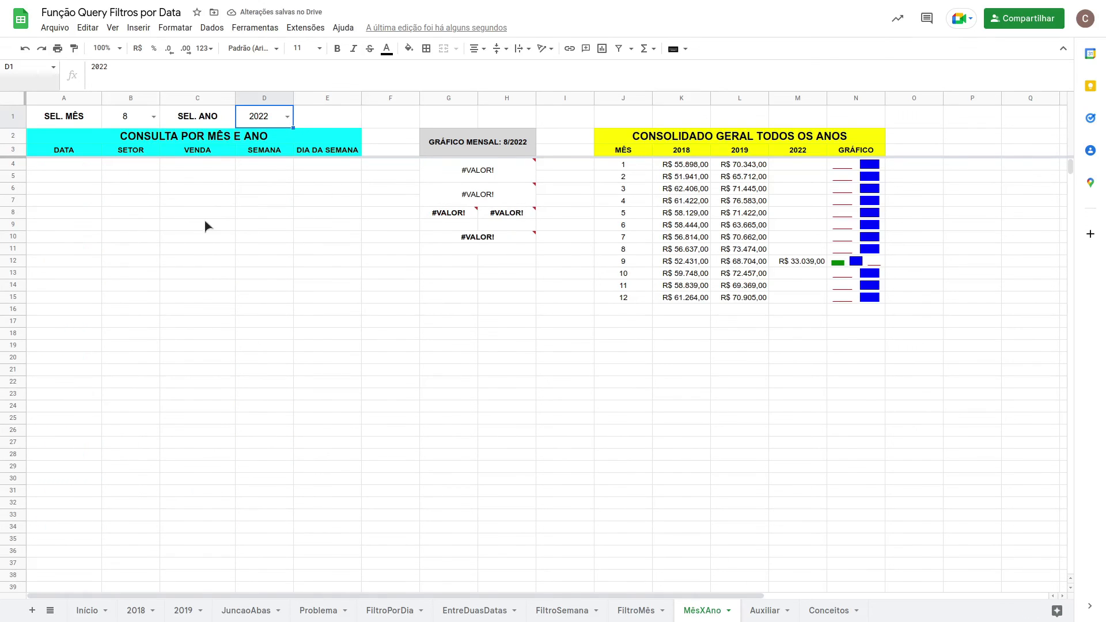
pyautogui.click(154, 116)
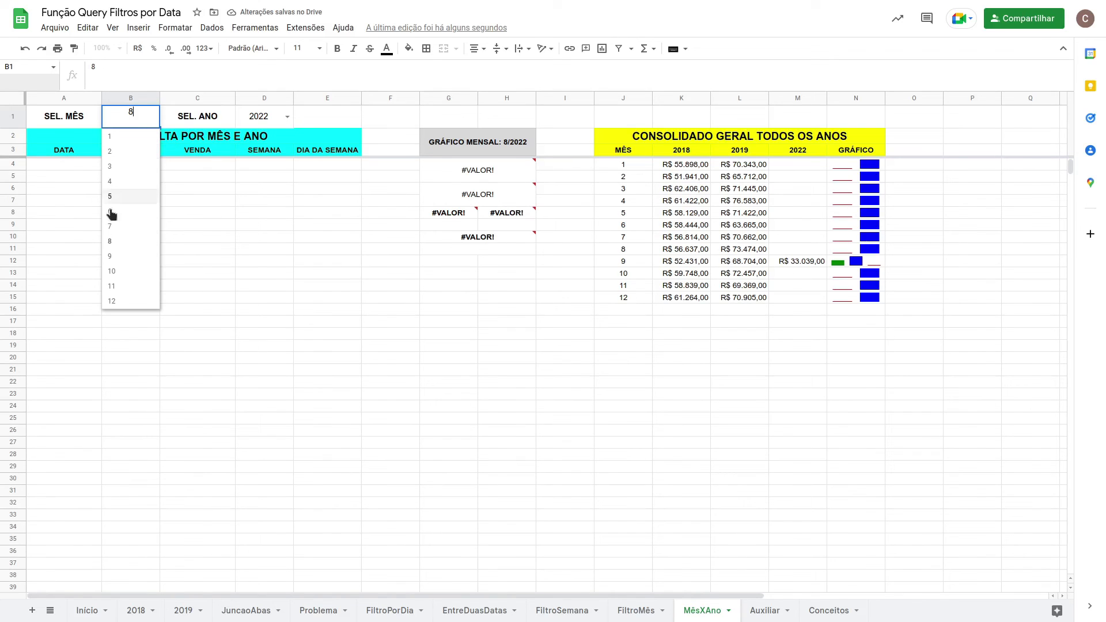
pyautogui.click(117, 260)
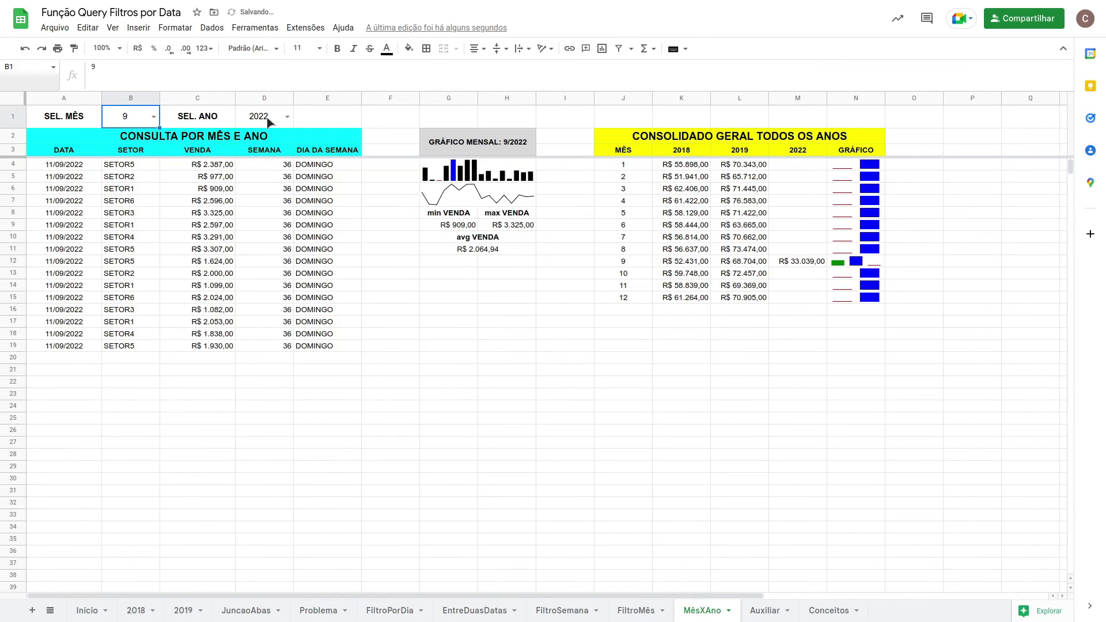
# Examine the CONSOLIDADO GERAL TODOS OS ANOS table, including the month 9 row and the other months of the 2022 column
pyautogui.moveTo(623, 150); pyautogui.dragTo(851, 298)
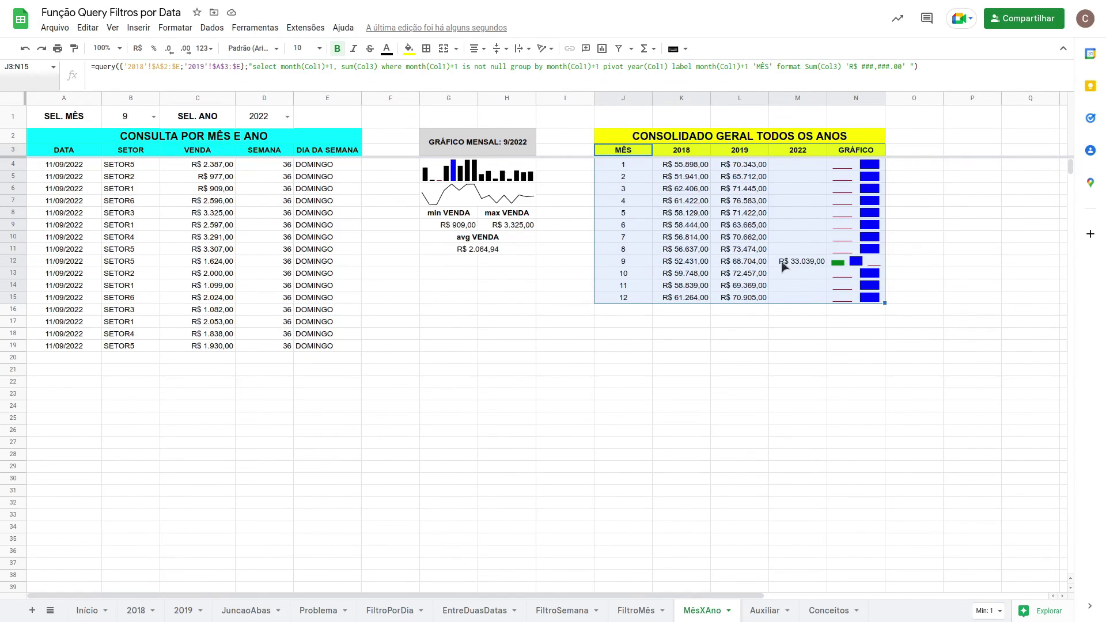
pyautogui.moveTo(630, 261); pyautogui.dragTo(812, 265)
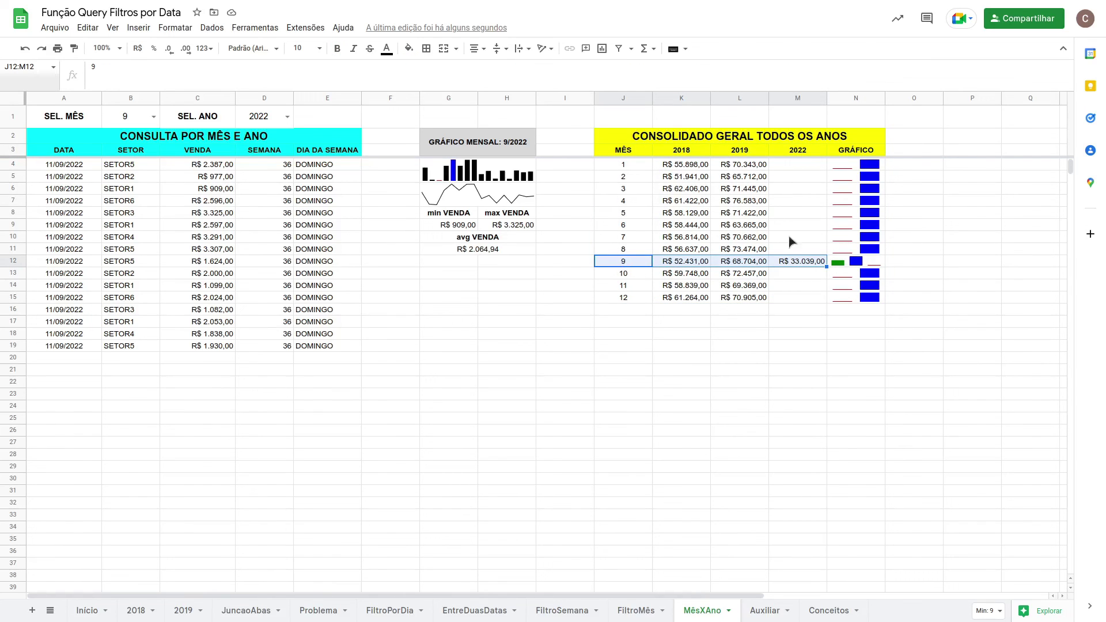
pyautogui.click(808, 165)
pyautogui.moveTo(807, 203); pyautogui.dragTo(789, 290)
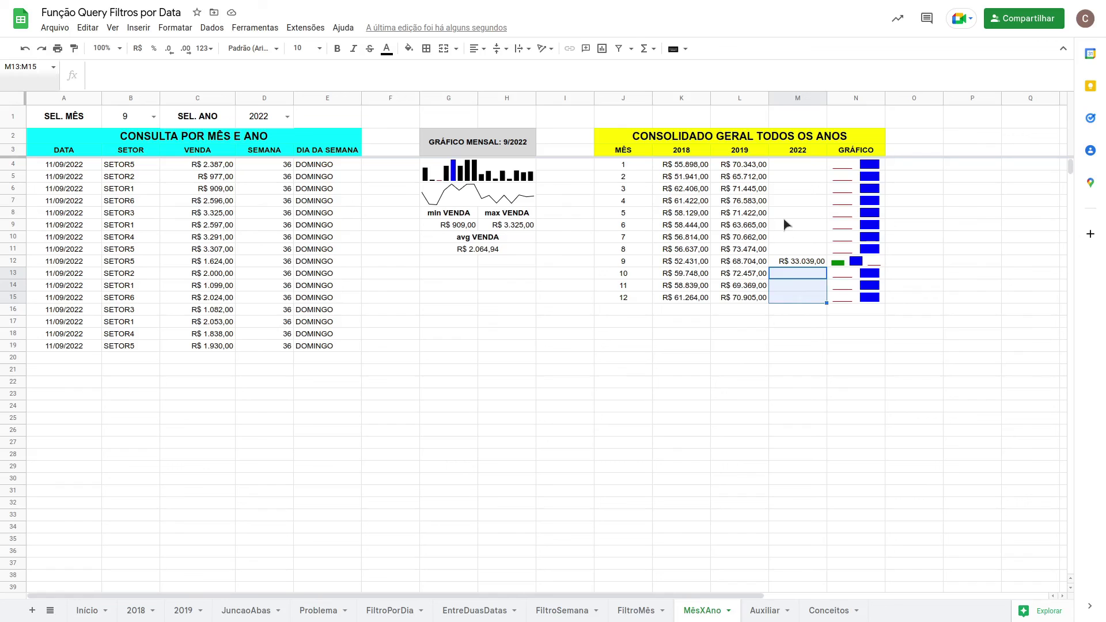
# Set the selected month in B1 to 4 and the selected year in D1 to 2019
pyautogui.click(153, 118)
pyautogui.click(120, 181)
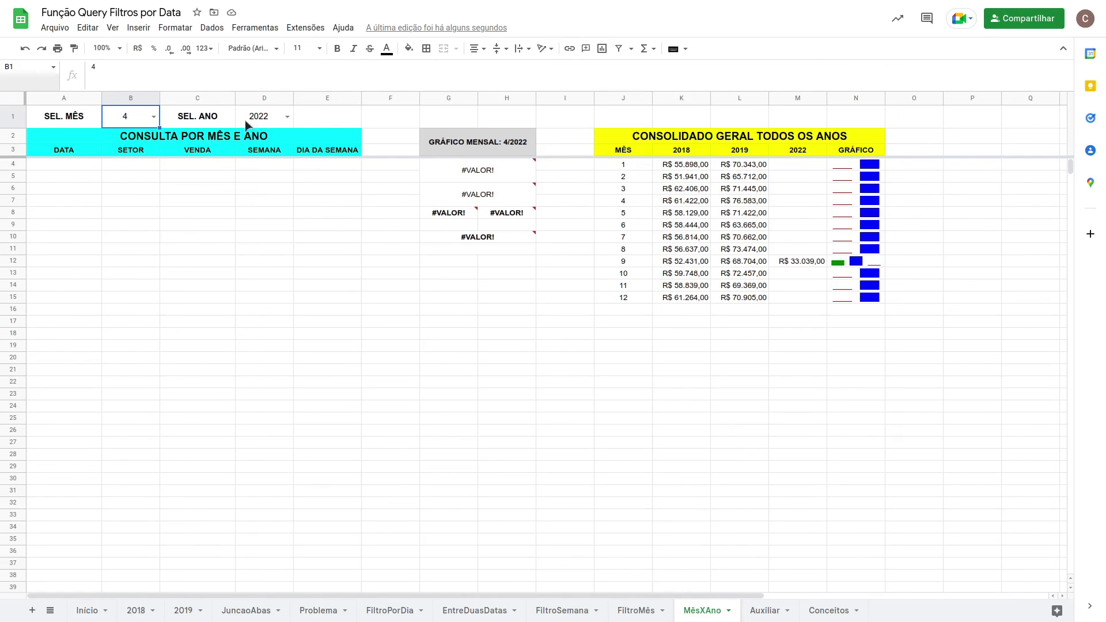
pyautogui.click(286, 117)
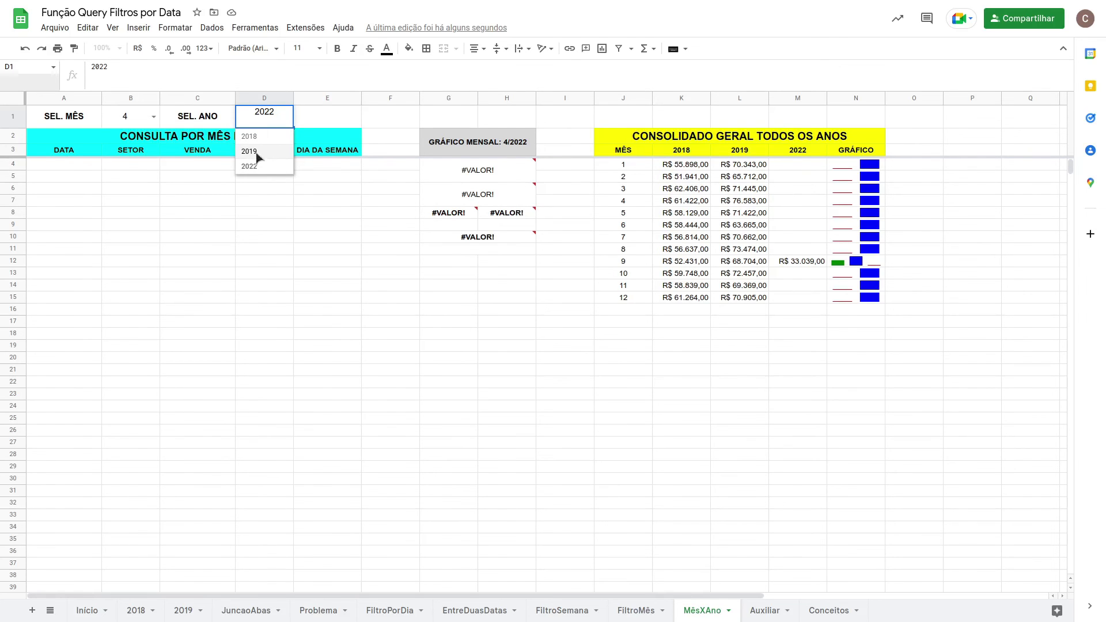
pyautogui.click(257, 158)
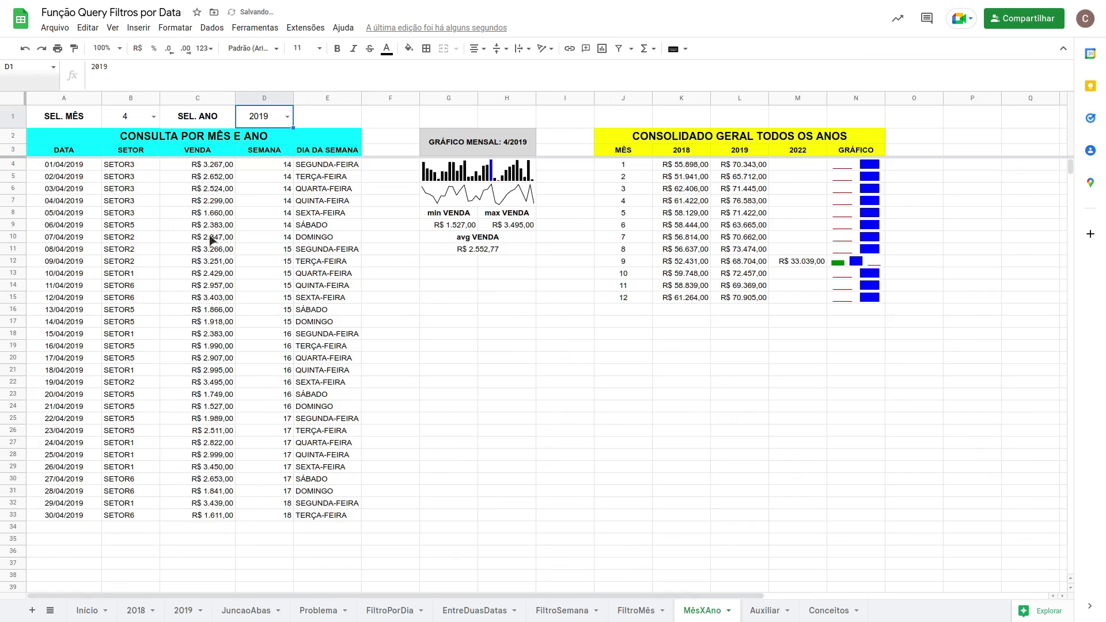